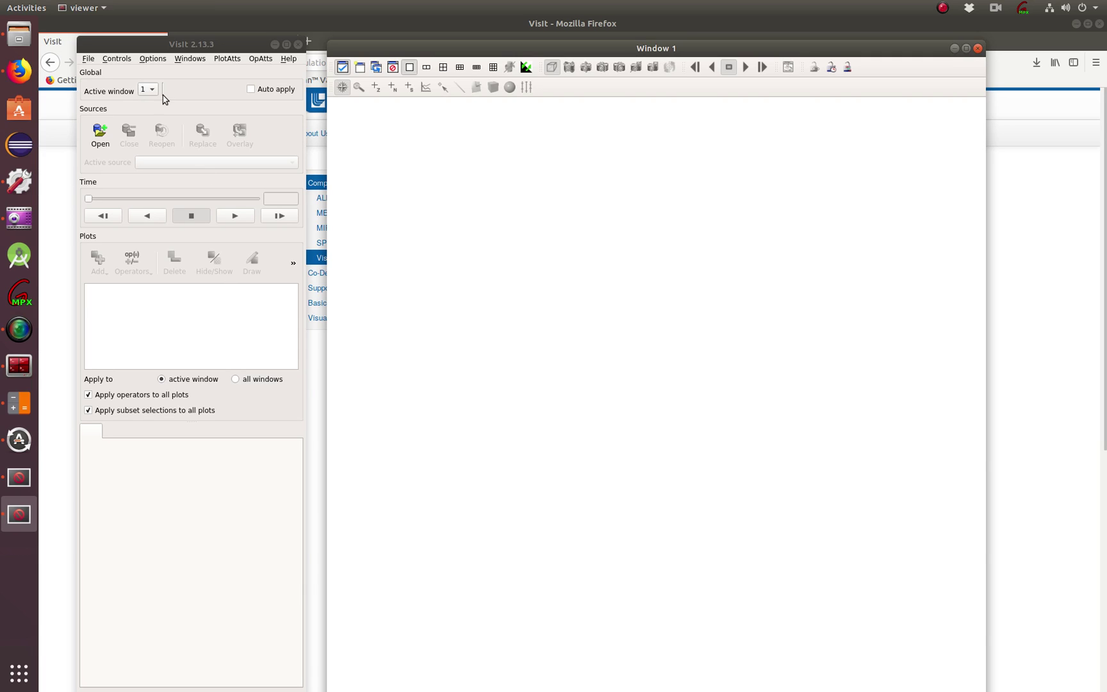
# Focus the VisIt control window and Window 1, then move the control window slightly lower.
pyautogui.click(165, 48)
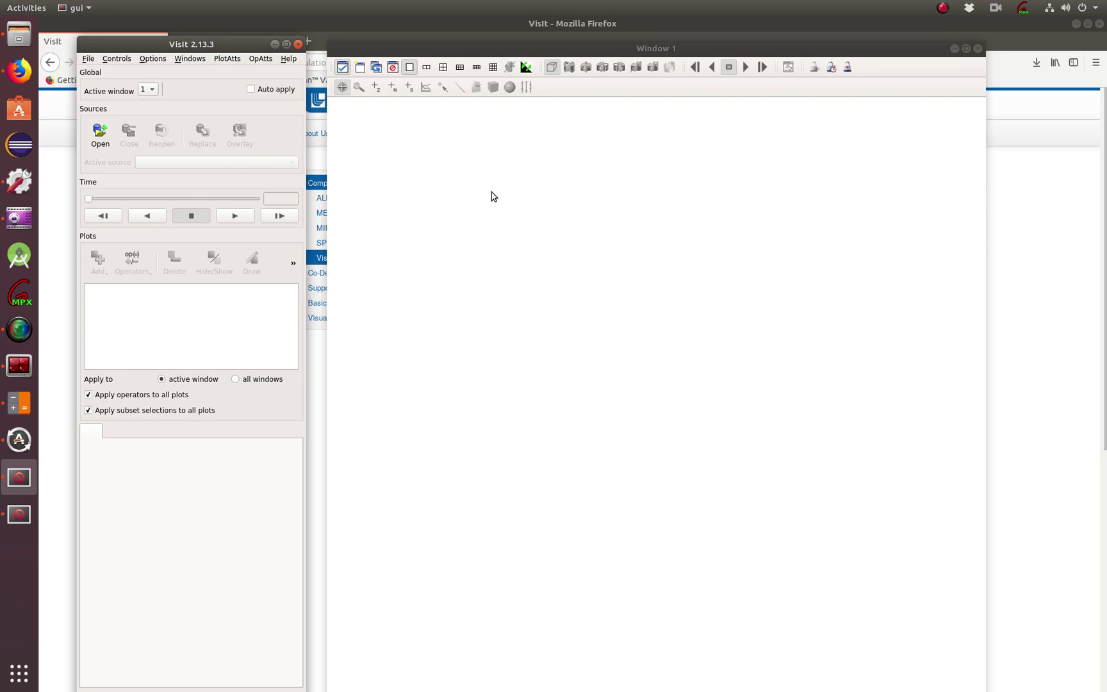
pyautogui.click(411, 51)
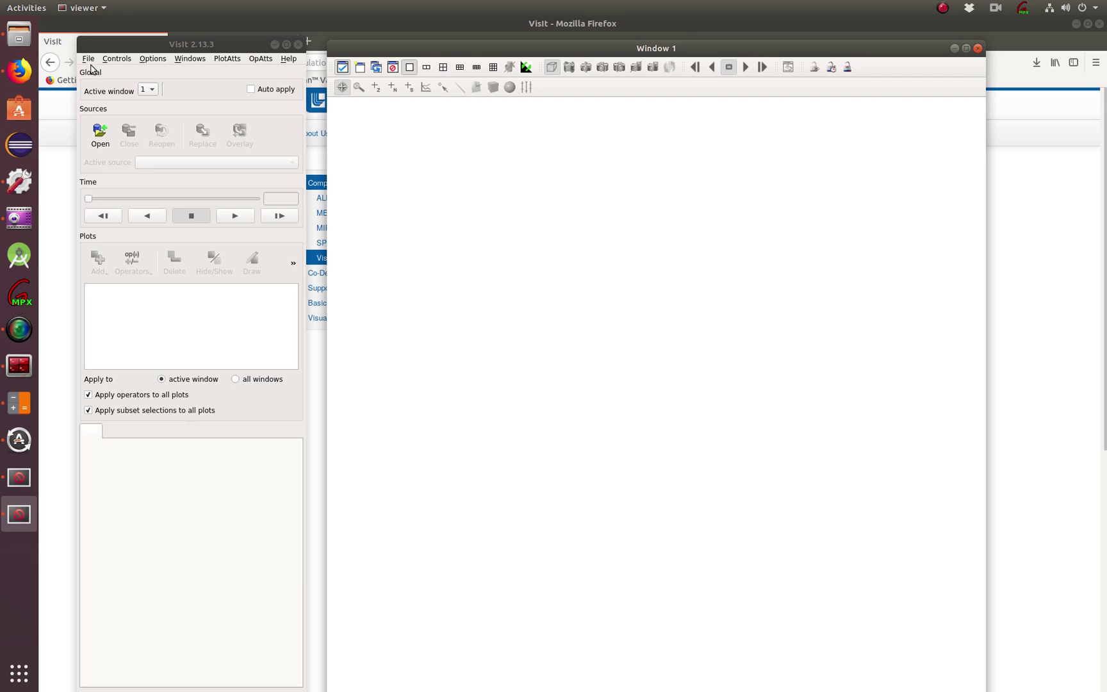
pyautogui.moveTo(152, 49)
pyautogui.mouseDown()
pyautogui.moveTo(136, 58)
pyautogui.moveTo(199, 130)
pyautogui.moveTo(132, 97)
pyautogui.moveTo(150, 68)
pyautogui.mouseUp()
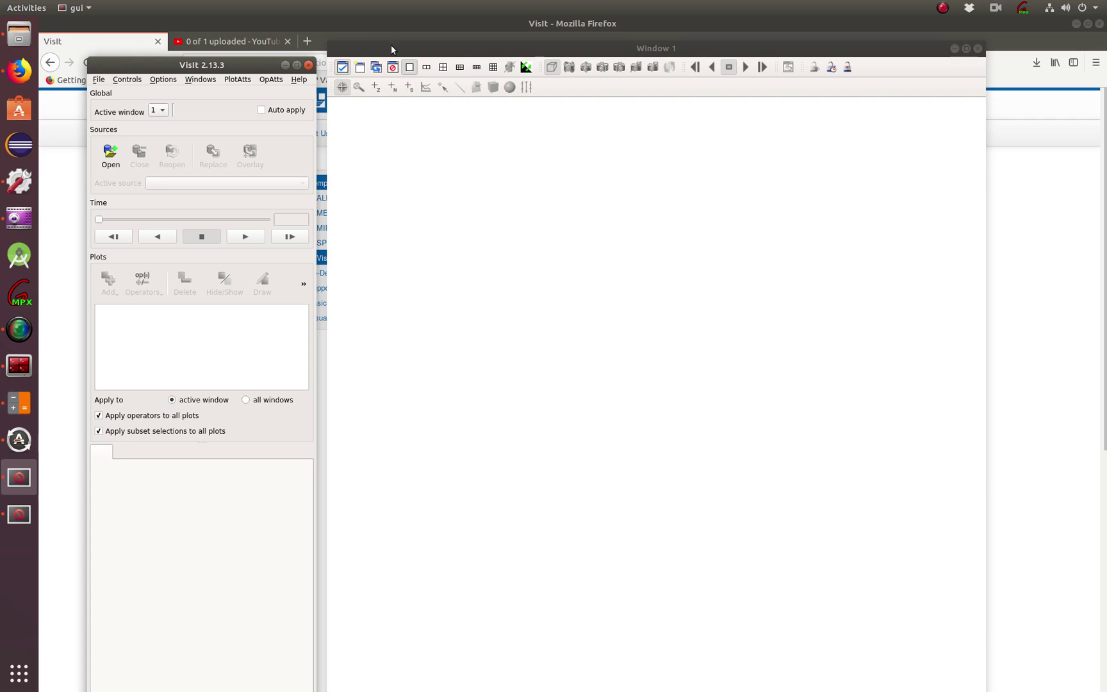
# Minimize Firefox, the small black window, Sound settings, Files and the calculator.
pyautogui.click(1059, 47)
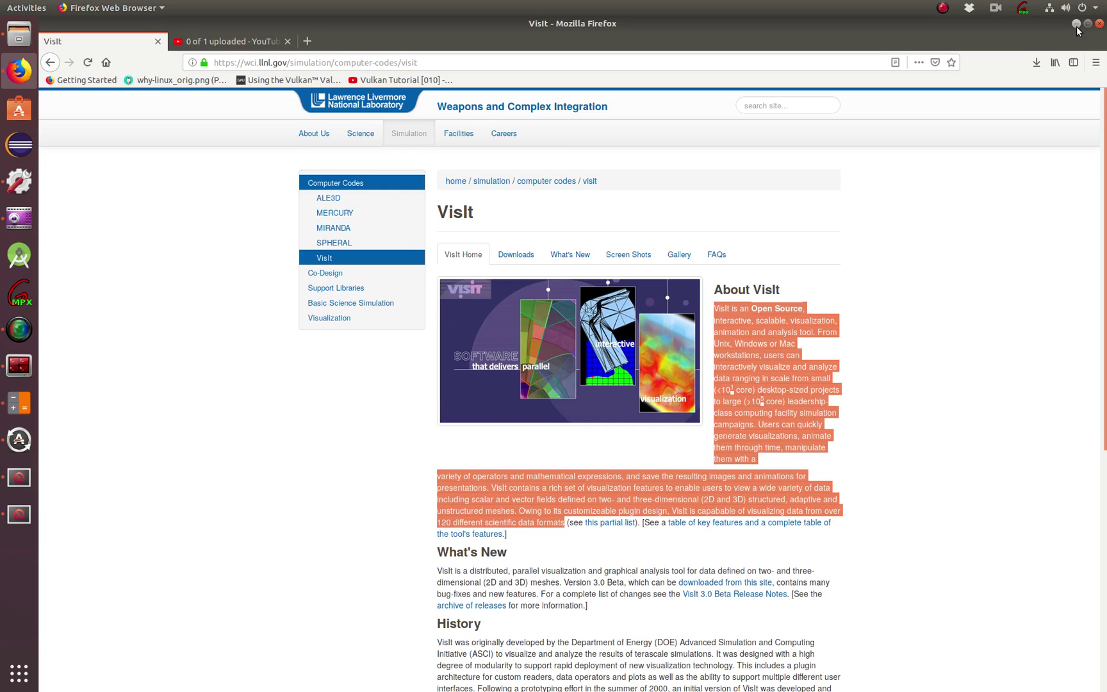
pyautogui.click(1076, 24)
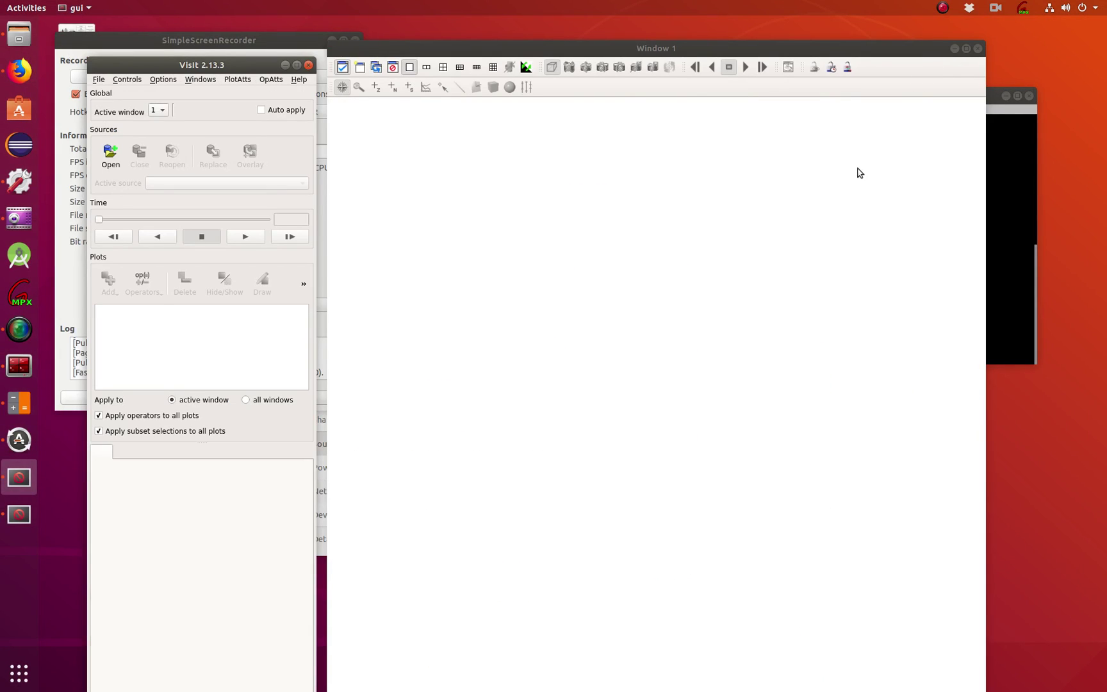
pyautogui.click(1006, 96)
pyautogui.moveTo(895, 49); pyautogui.dragTo(936, 232)
pyautogui.click(822, 161)
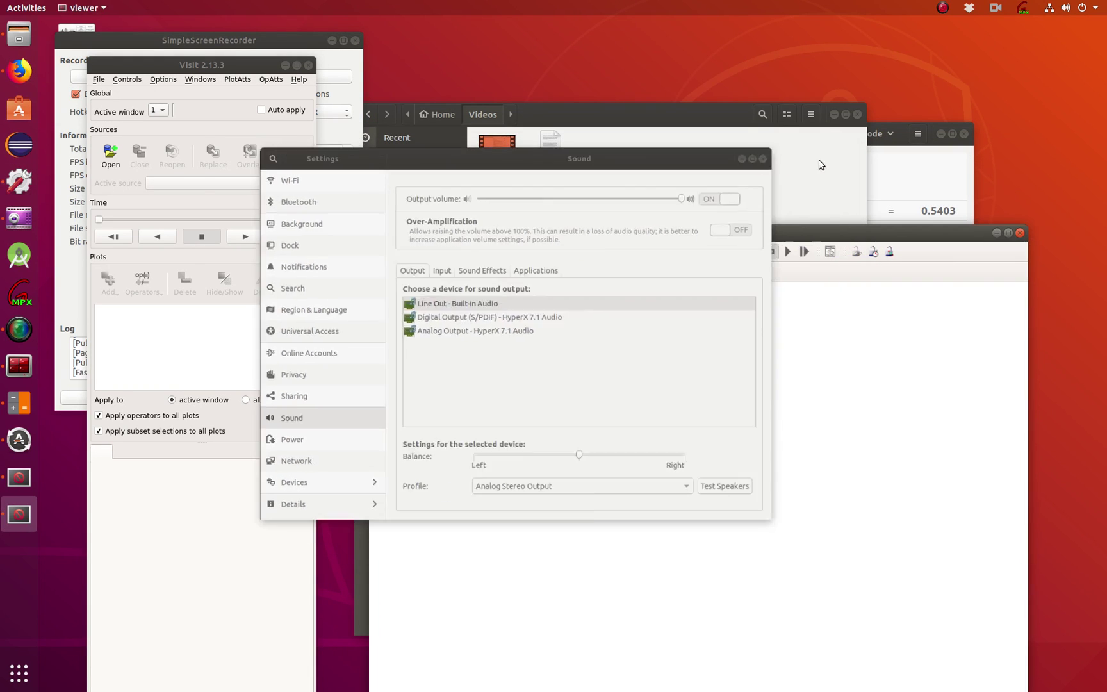
pyautogui.click(833, 114)
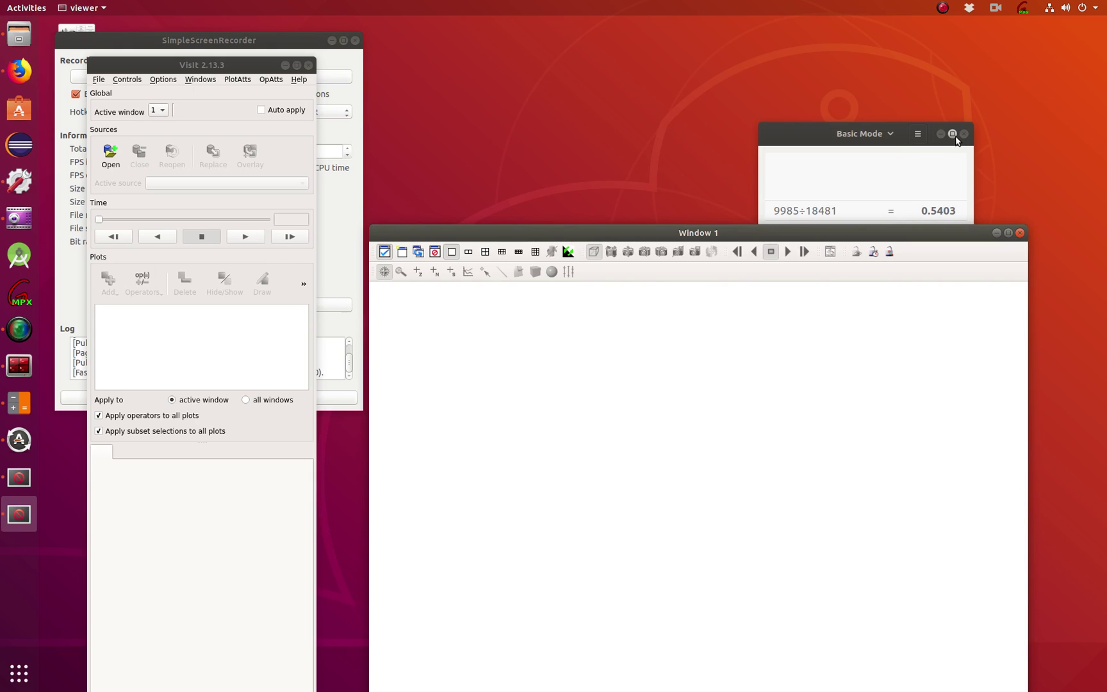
pyautogui.click(941, 136)
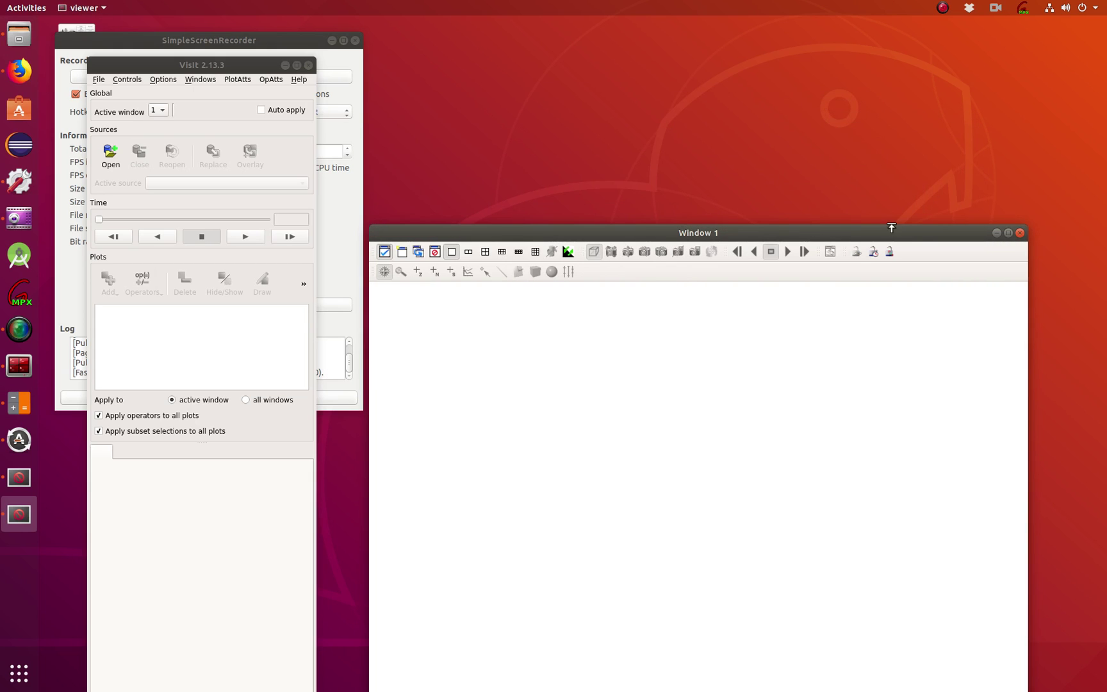
# Hide the screen recorder and place Window 1 beside the VisIt control panel at the top.
pyautogui.moveTo(887, 229); pyautogui.dragTo(966, 34)
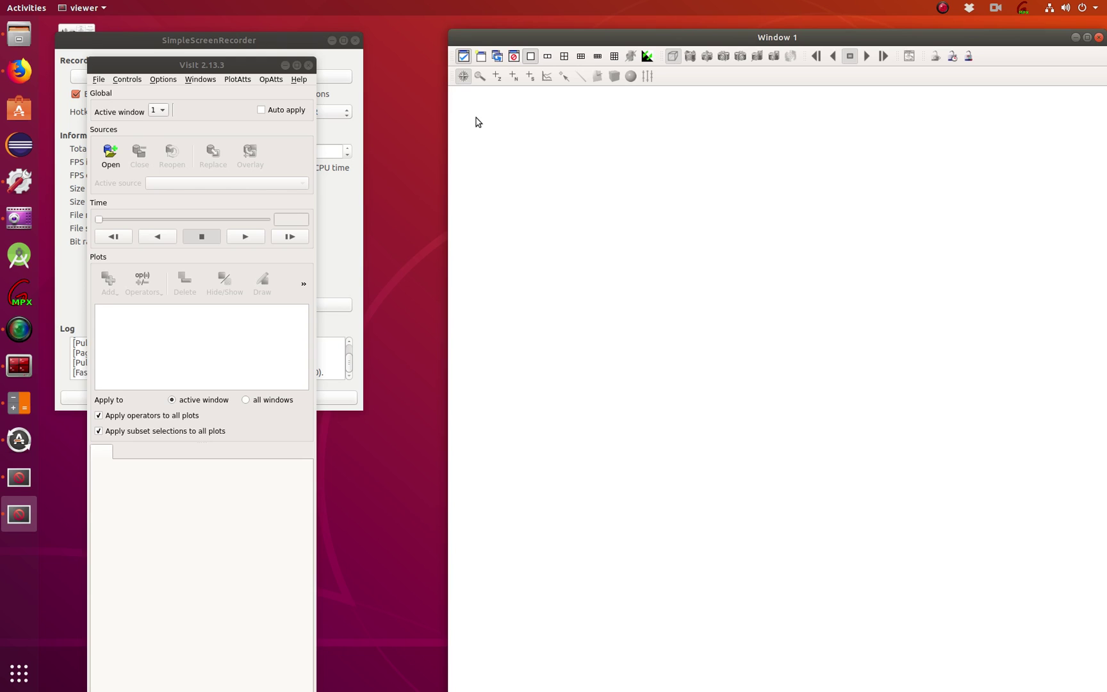
pyautogui.click(331, 39)
pyautogui.moveTo(255, 72); pyautogui.dragTo(341, 56)
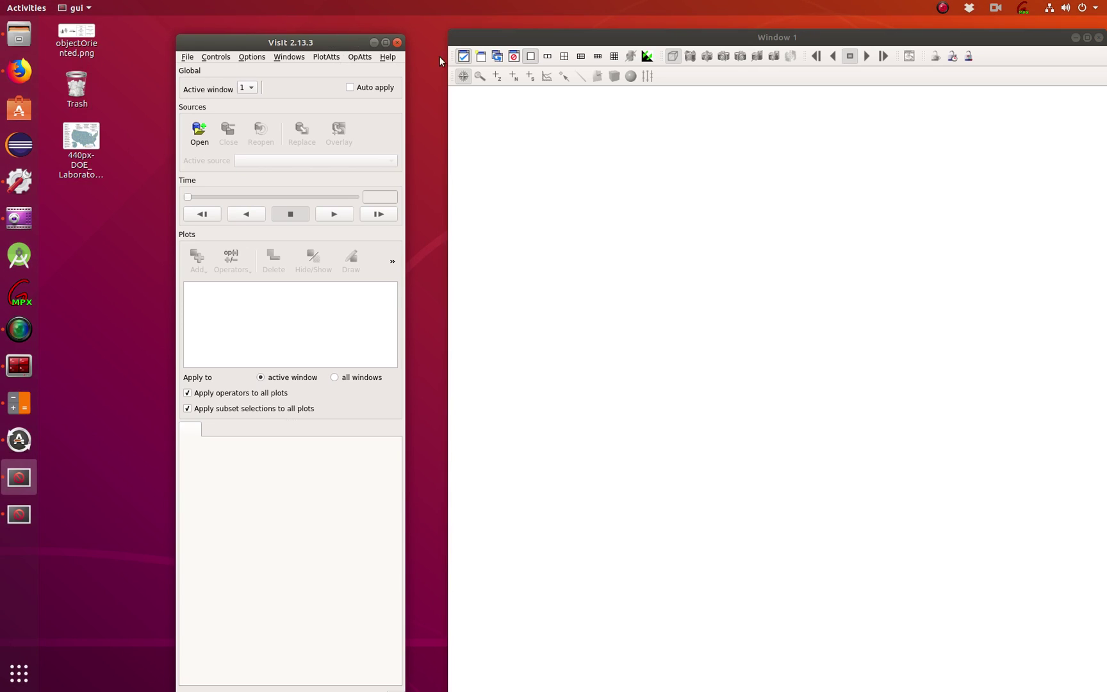
pyautogui.moveTo(462, 43); pyautogui.dragTo(417, 54)
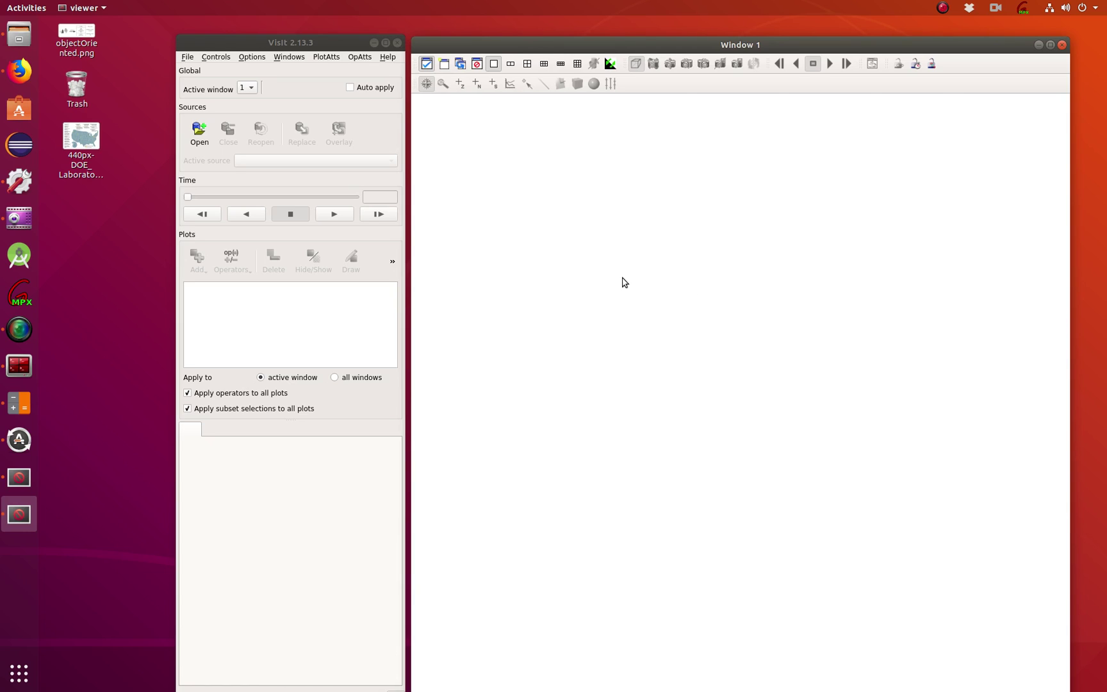
# Browse the File, Controls, Options and Windows Layouts menus, stopping on PlotAtts.
pyautogui.click(186, 58)
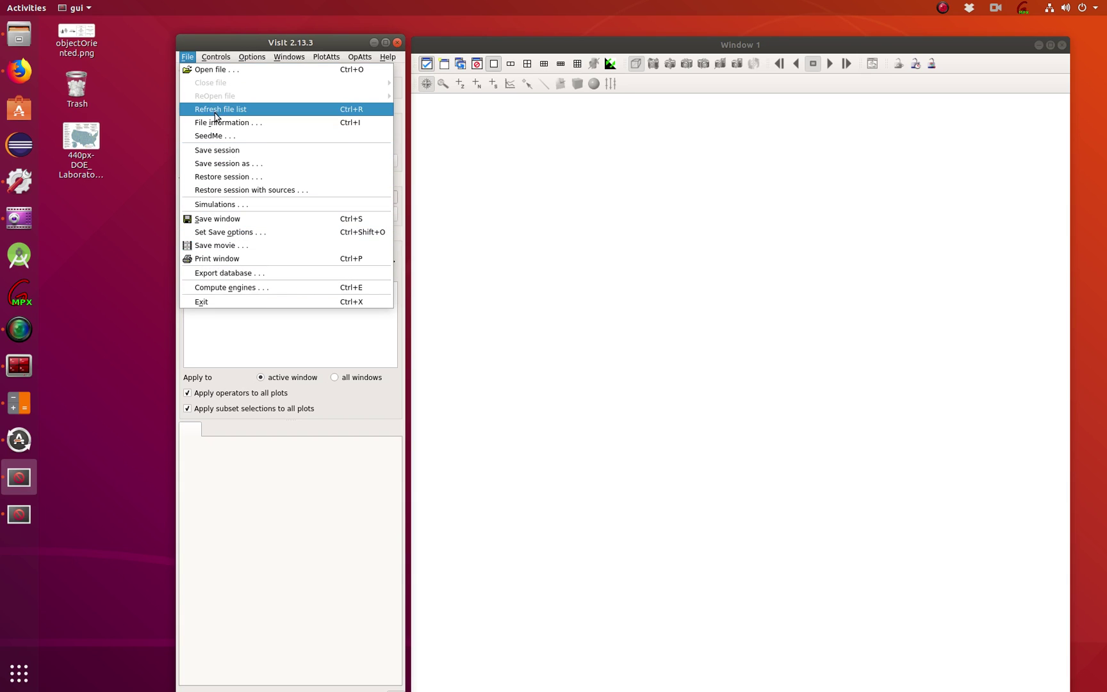
pyautogui.moveTo(216, 57)
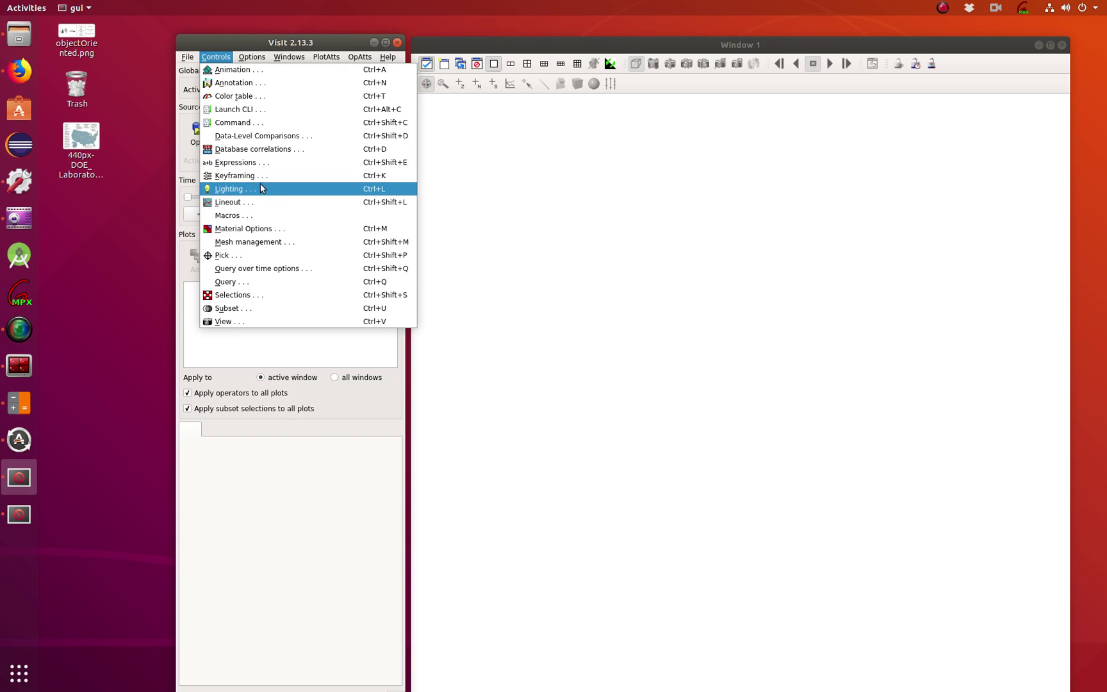
pyautogui.moveTo(251, 62)
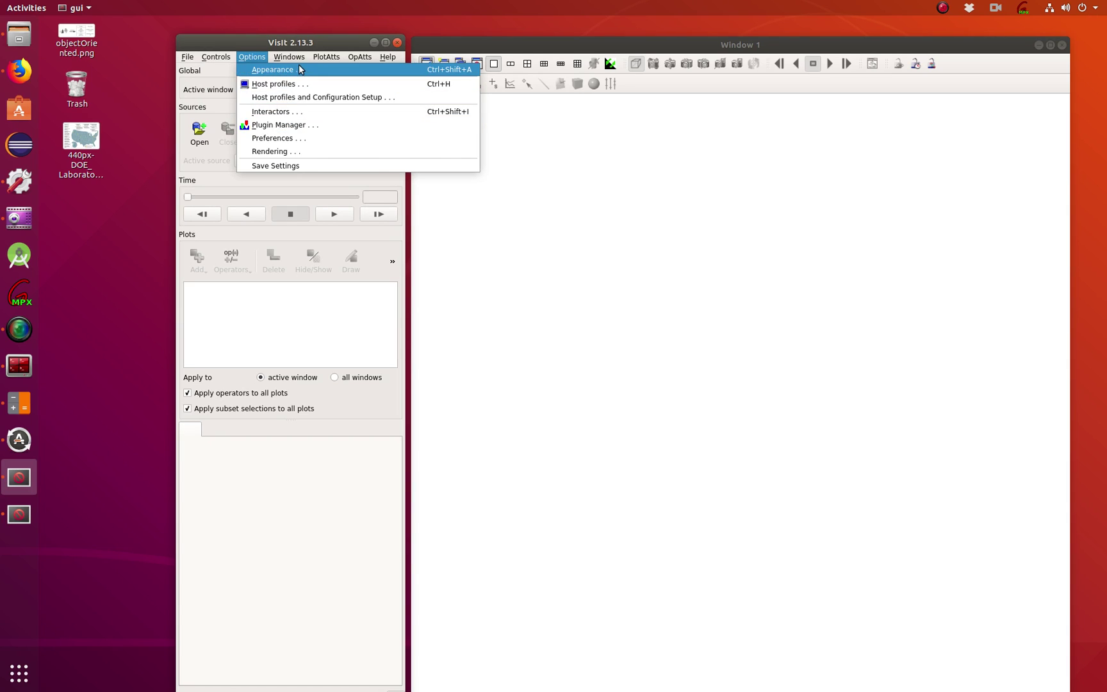
pyautogui.moveTo(293, 65)
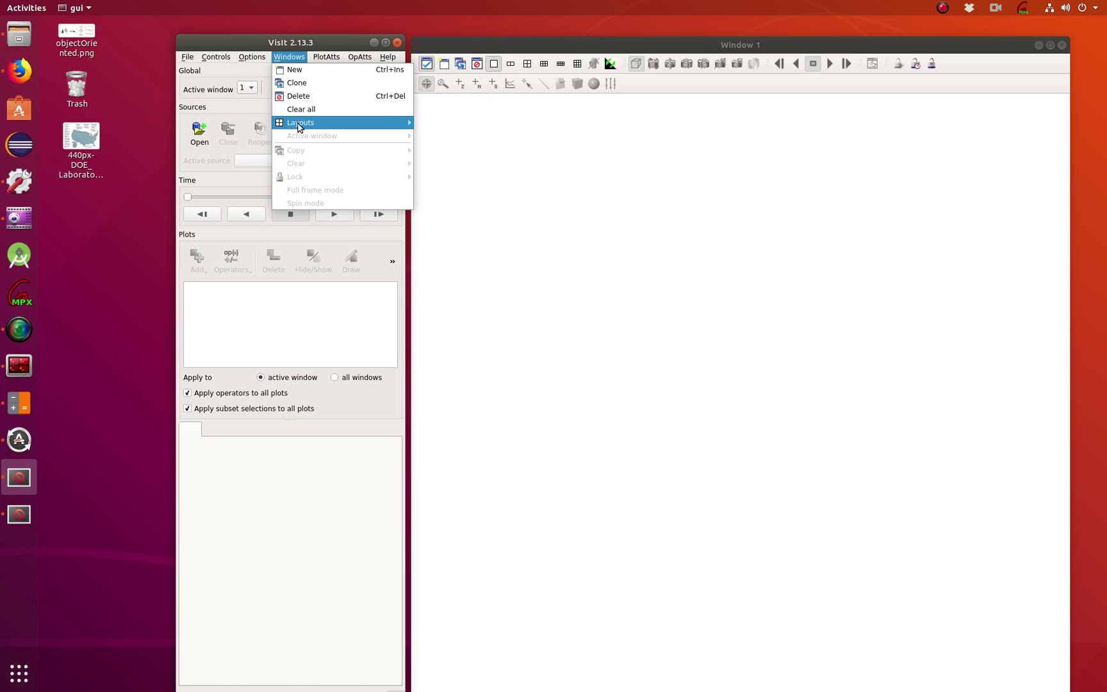
pyautogui.moveTo(298, 126)
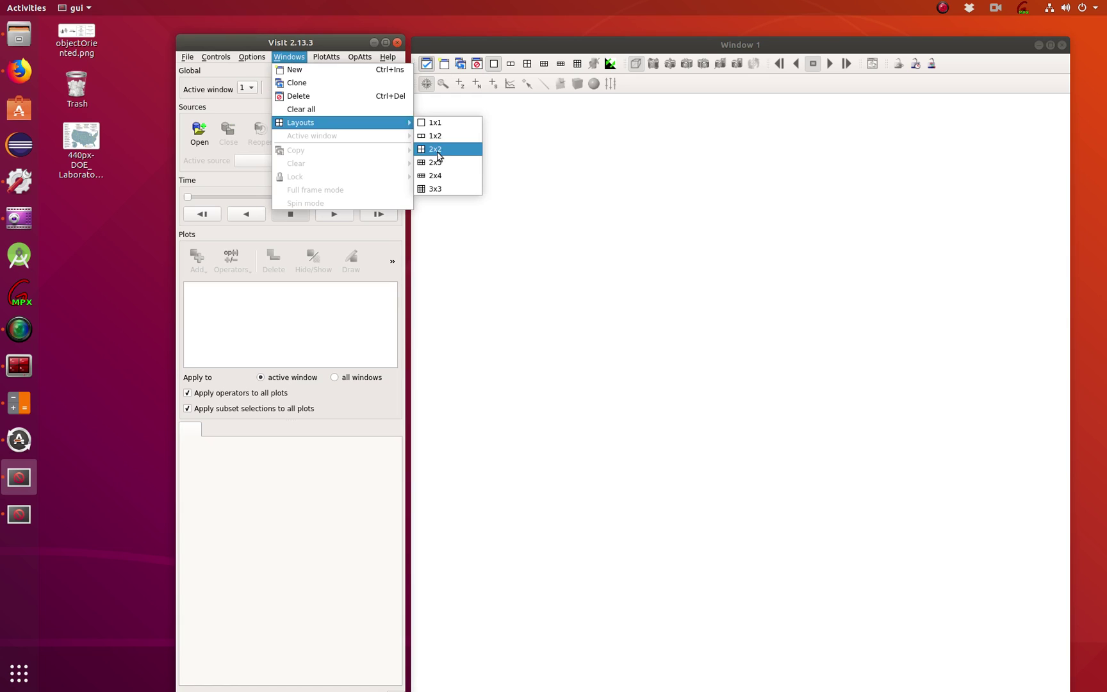
pyautogui.moveTo(329, 62)
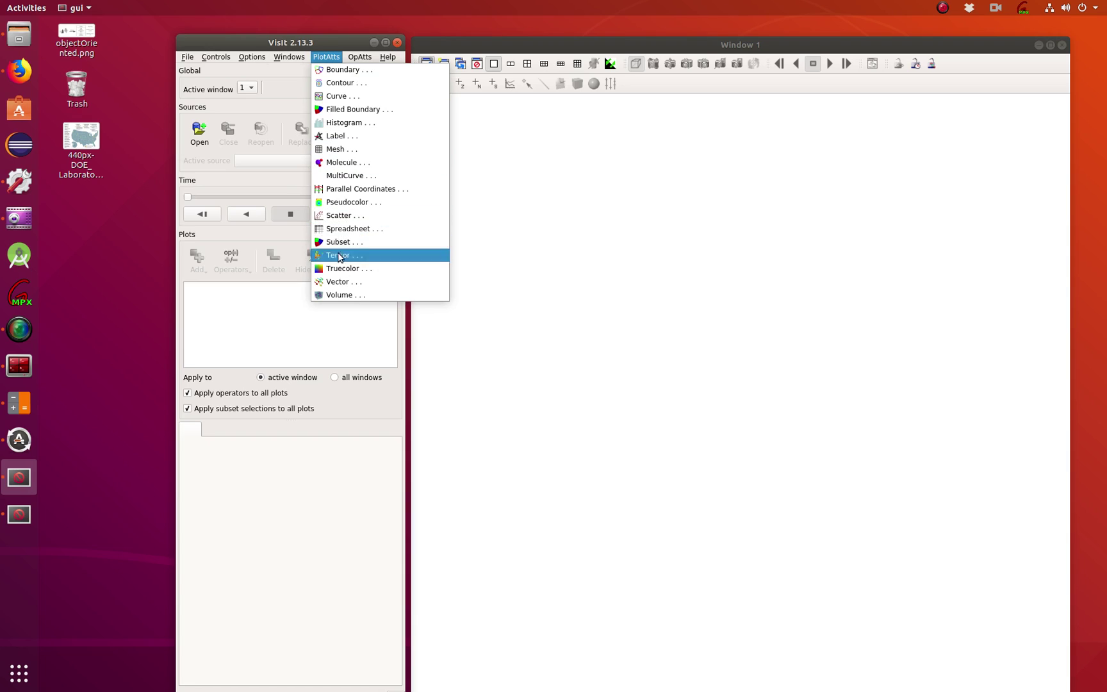
# Look through the PlotAtts and OpAtts submenus, close them, and shift both windows up-left.
pyautogui.moveTo(366, 54)
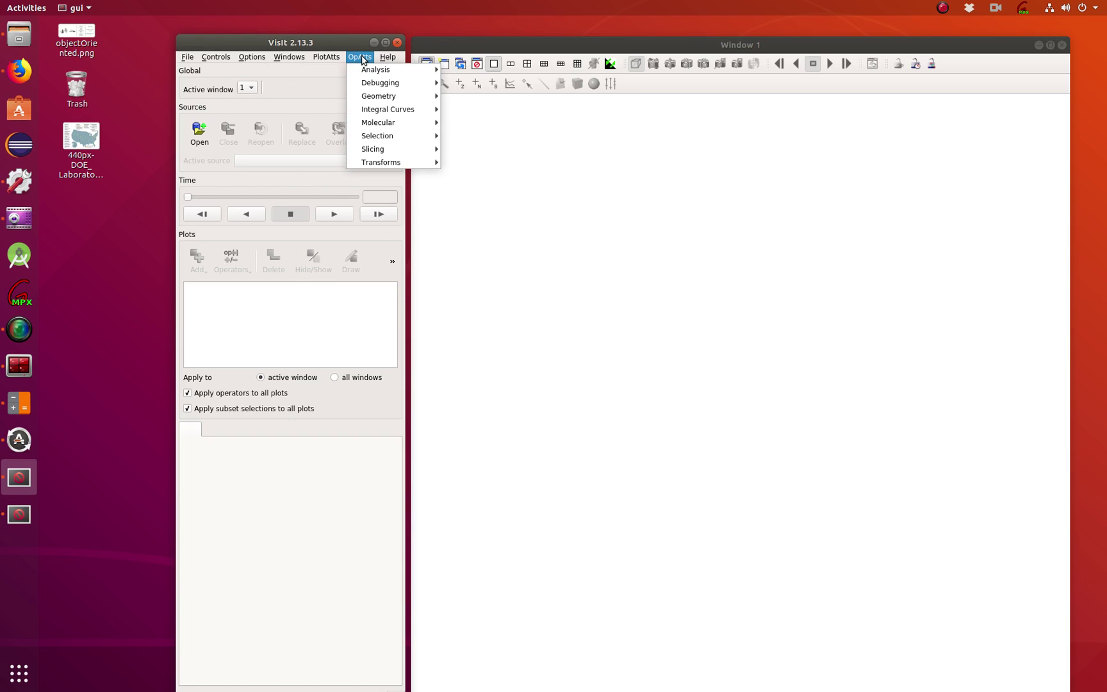
pyautogui.moveTo(372, 75)
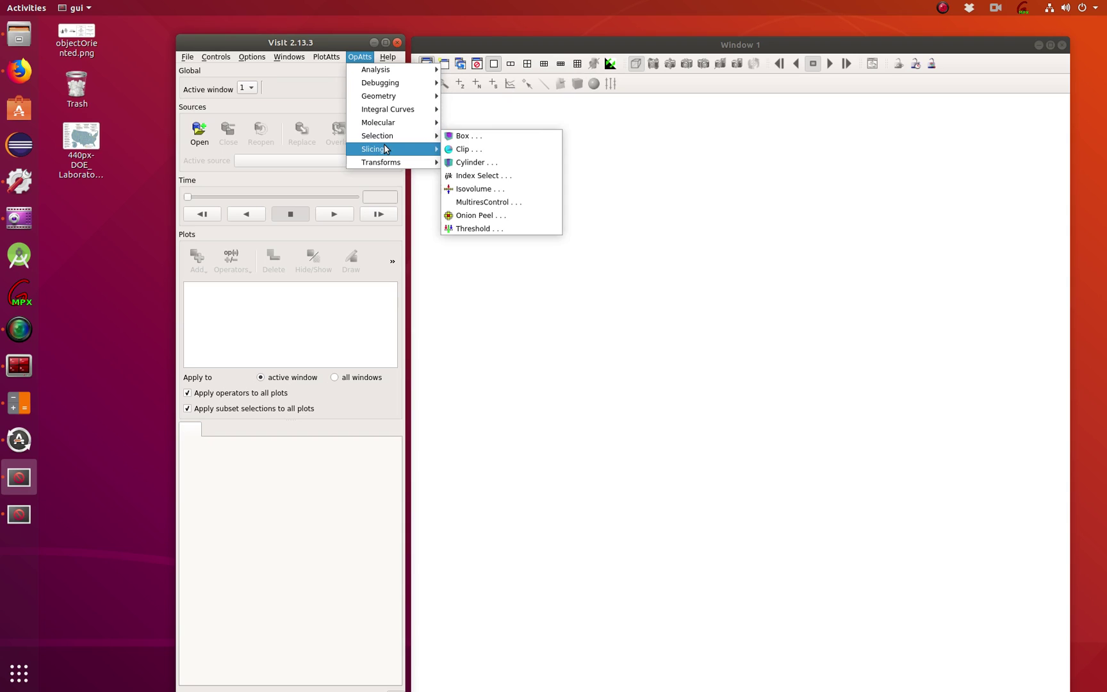
pyautogui.moveTo(385, 146)
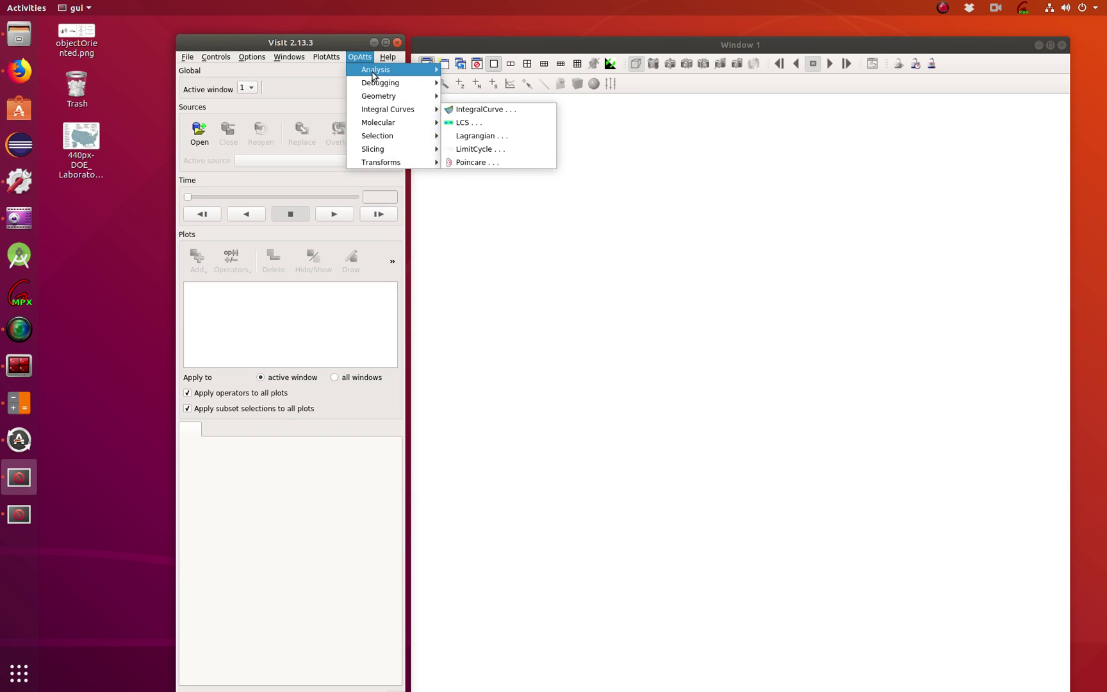
pyautogui.click(304, 69)
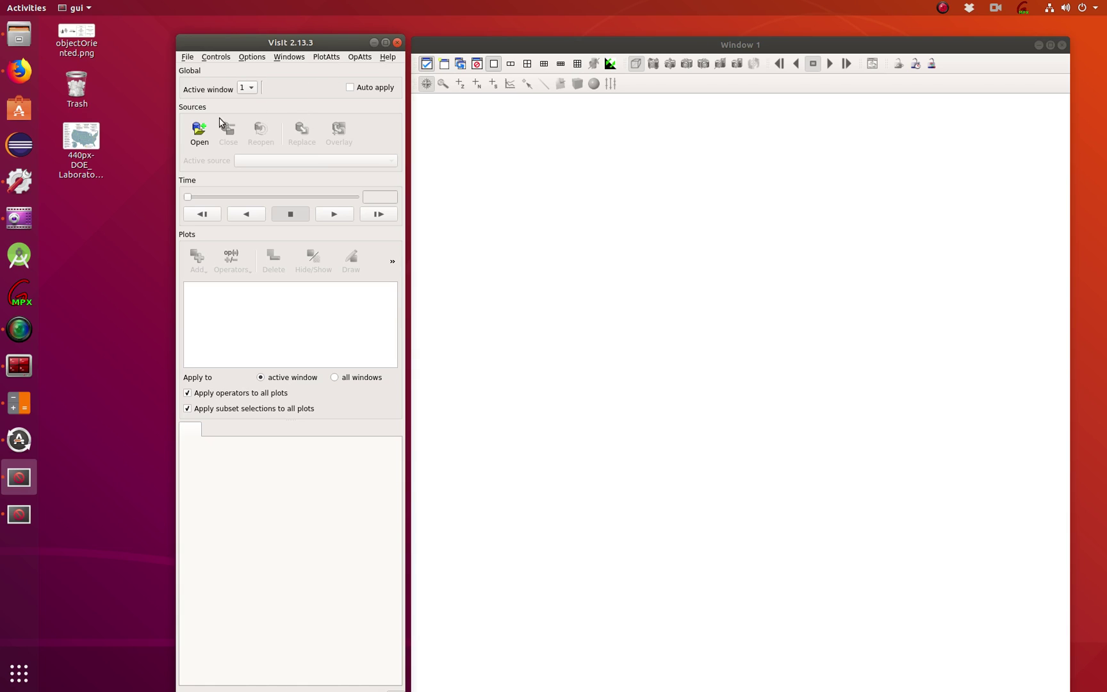
pyautogui.moveTo(197, 44); pyautogui.dragTo(97, 35)
pyautogui.moveTo(451, 47); pyautogui.dragTo(359, 34)
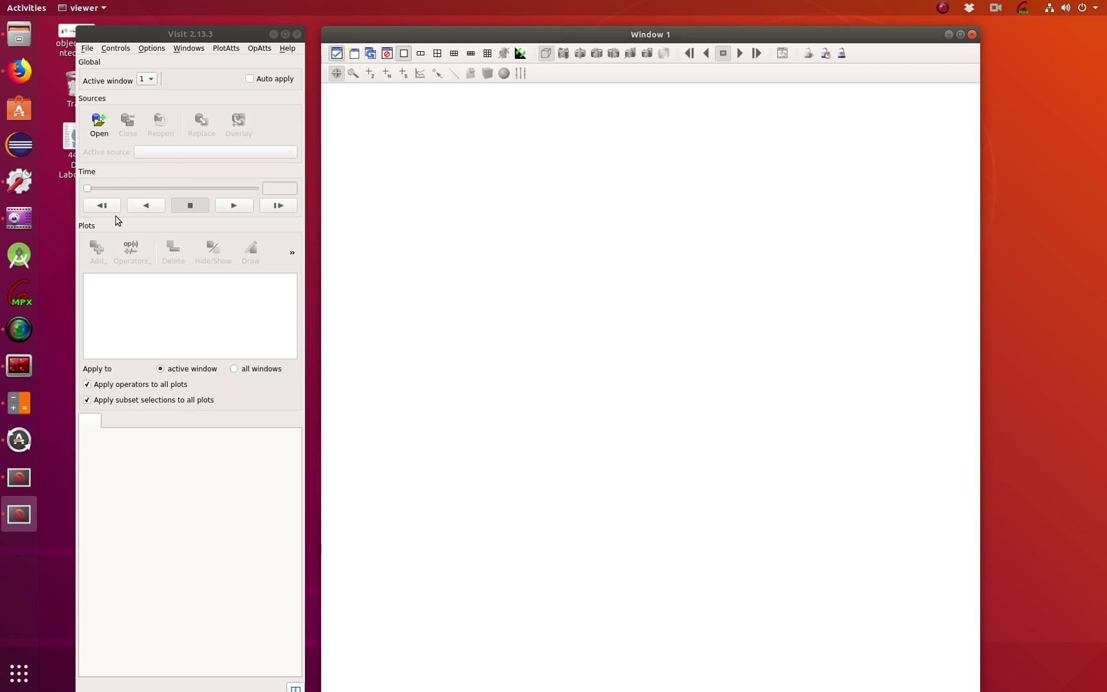
# In the File open dialog, go from /usr/local/visit up to root and into the user's home folder.
pyautogui.click(101, 126)
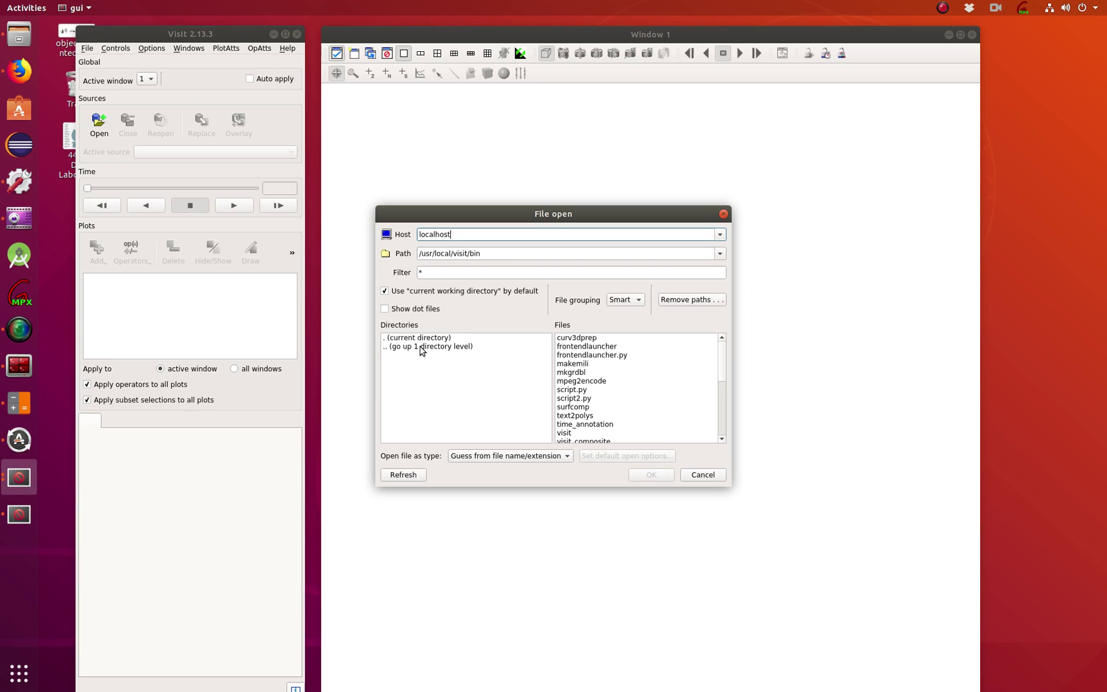
pyautogui.doubleClick(421, 348)
pyautogui.doubleClick(421, 347)
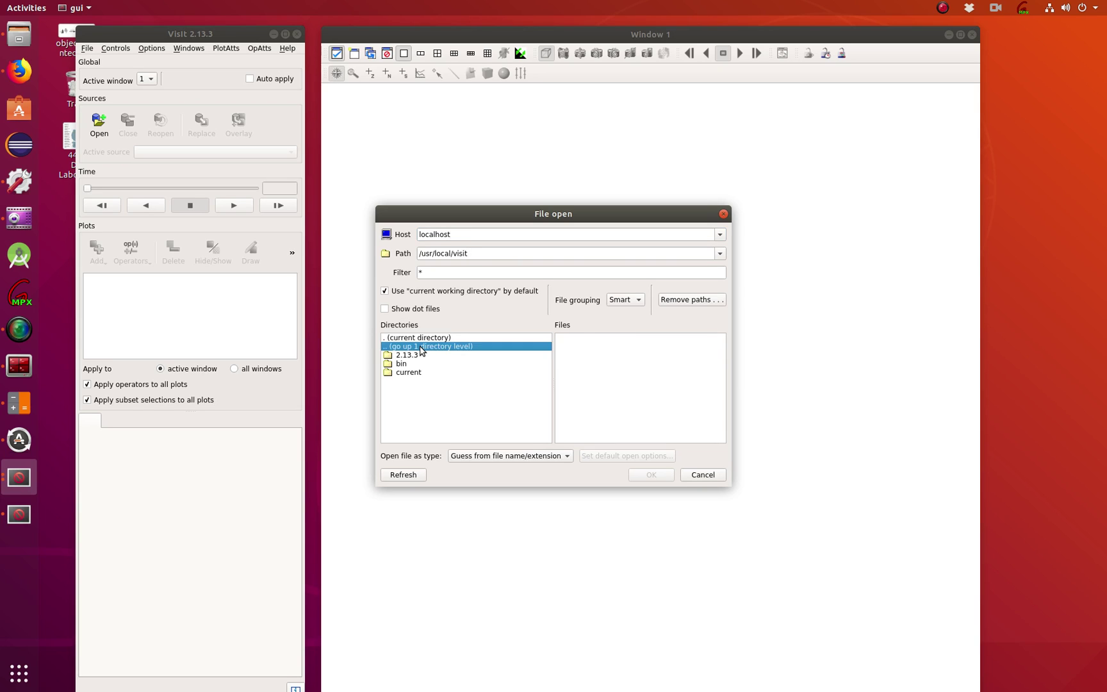
pyautogui.doubleClick(421, 347)
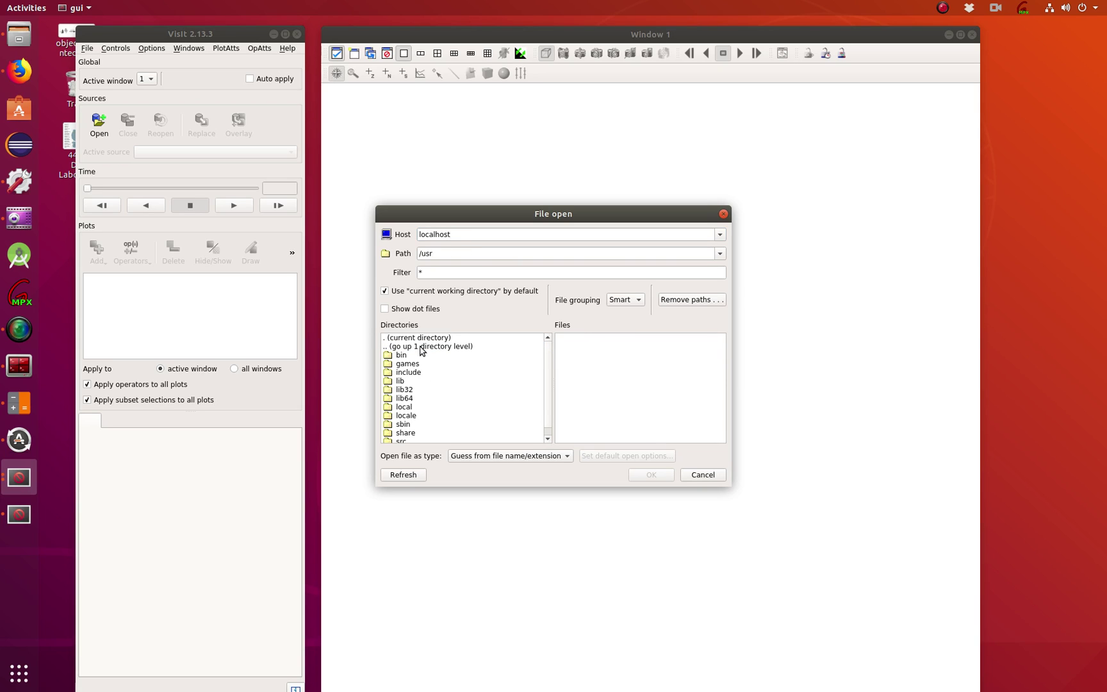
pyautogui.doubleClick(423, 347)
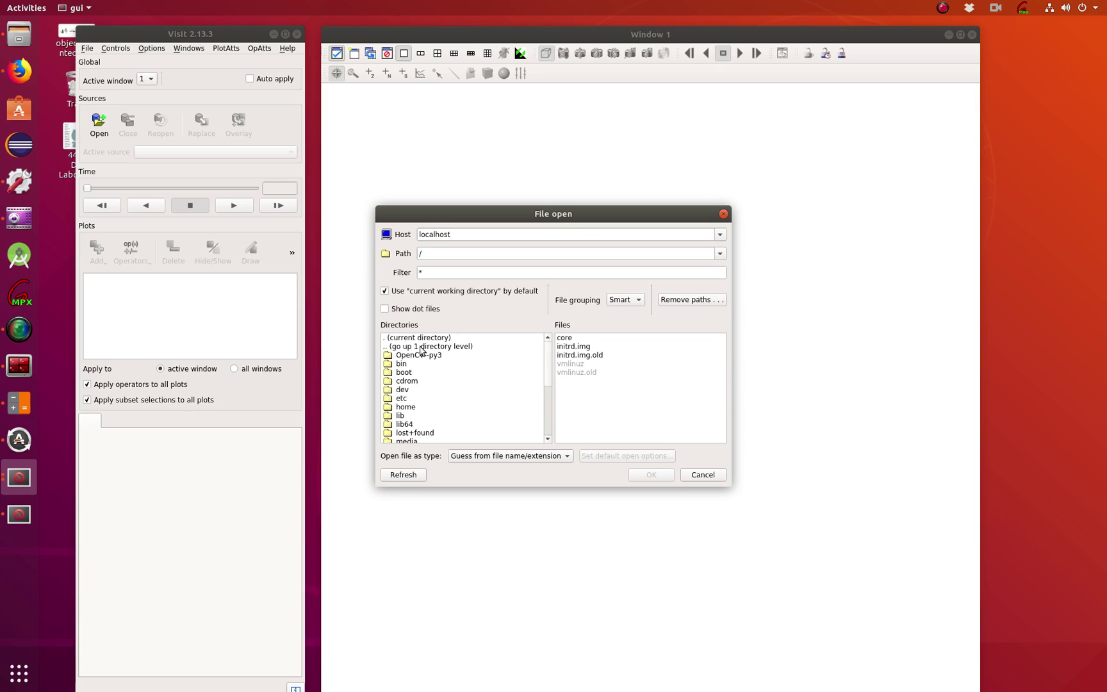
pyautogui.click(408, 409)
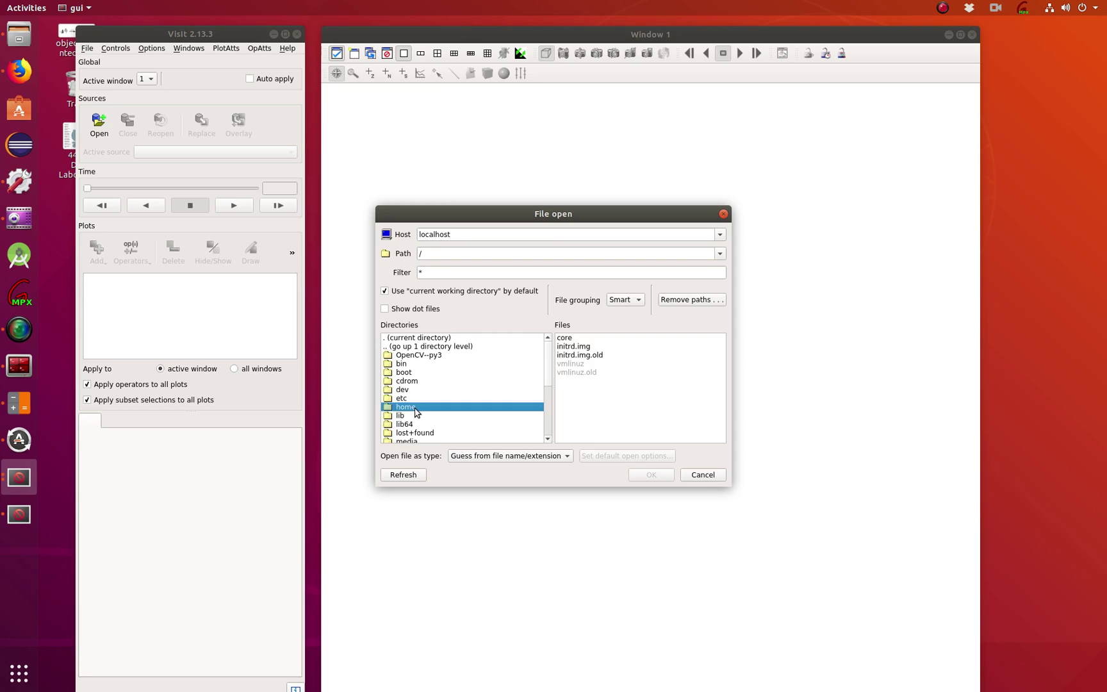
pyautogui.doubleClick(408, 410)
pyautogui.doubleClick(406, 357)
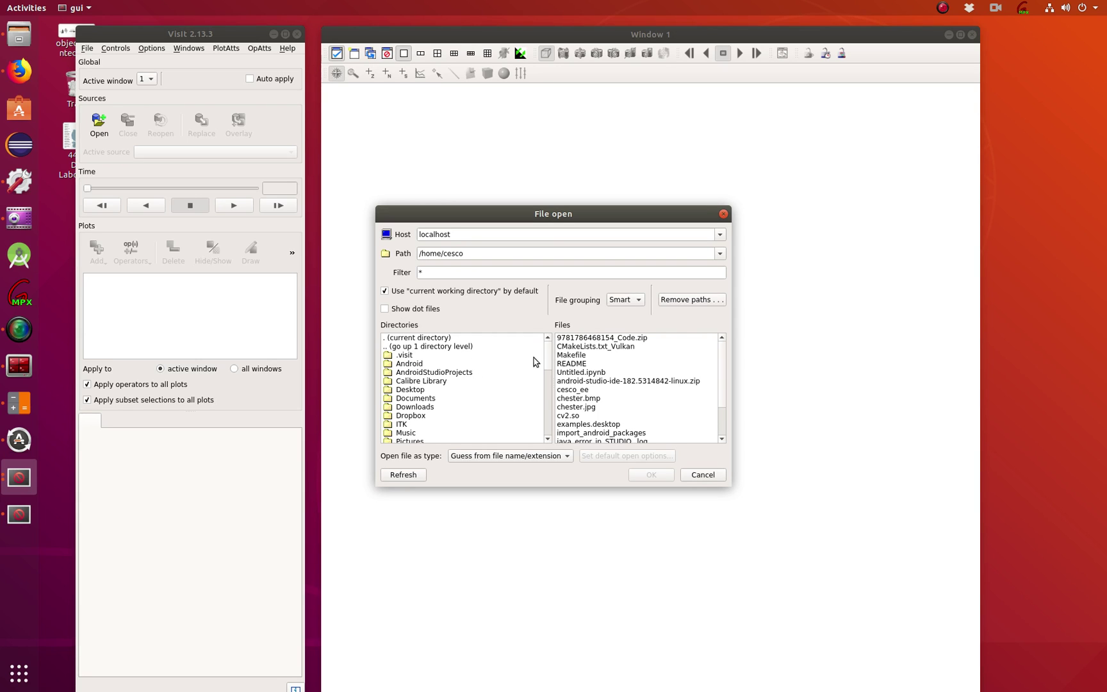
pyautogui.moveTo(548, 358); pyautogui.dragTo(546, 420)
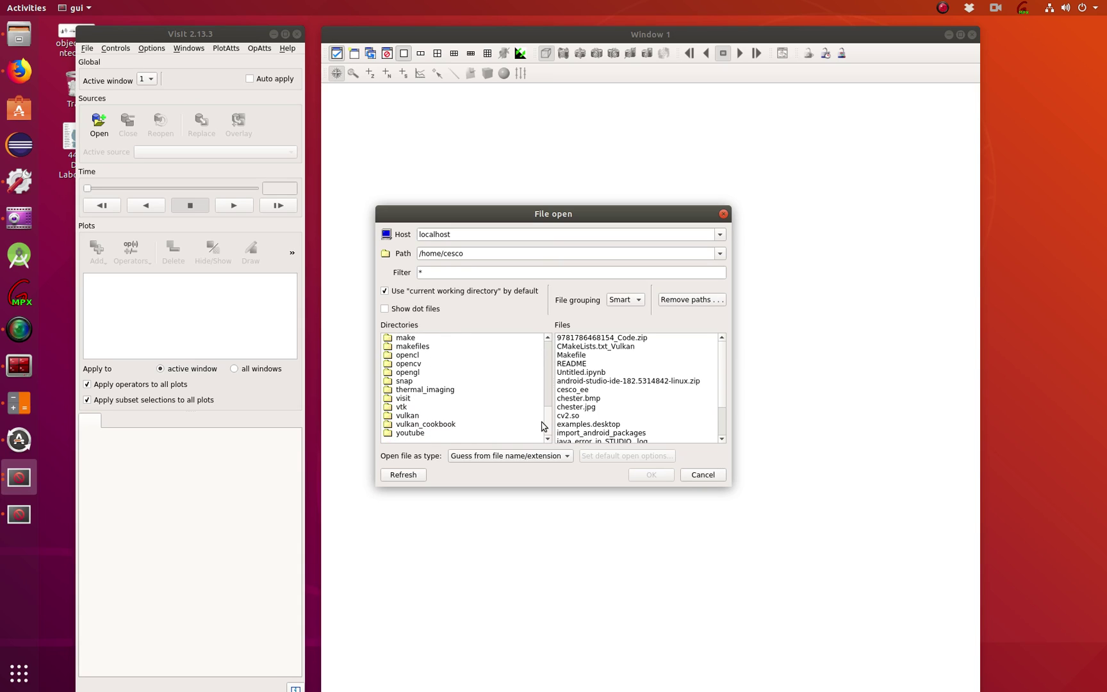
# Explore the visit folder's youtube, scripts and tutorial_data subfolders, returning to visit.
pyautogui.doubleClick(403, 400)
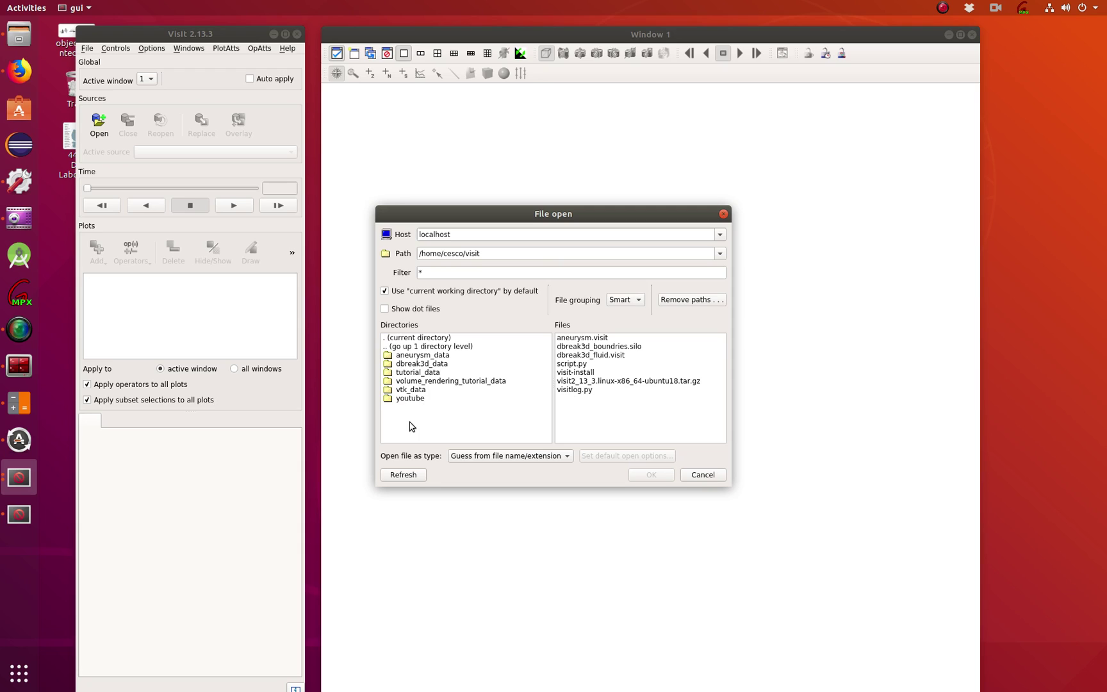
pyautogui.doubleClick(408, 398)
pyautogui.doubleClick(408, 355)
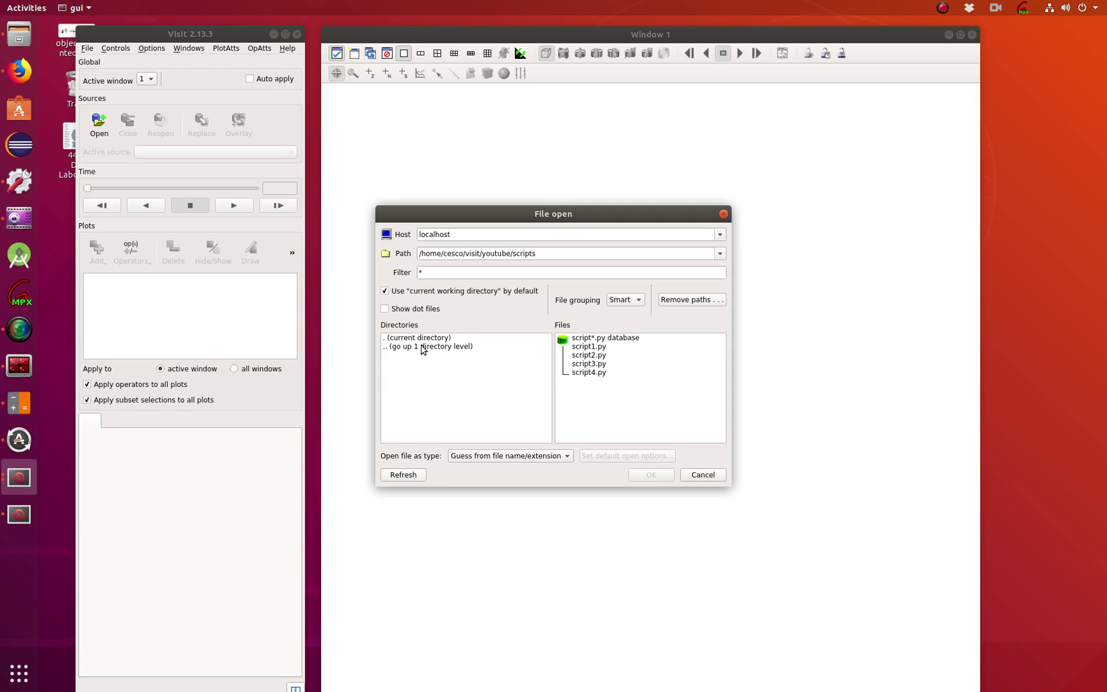
pyautogui.doubleClick(423, 346)
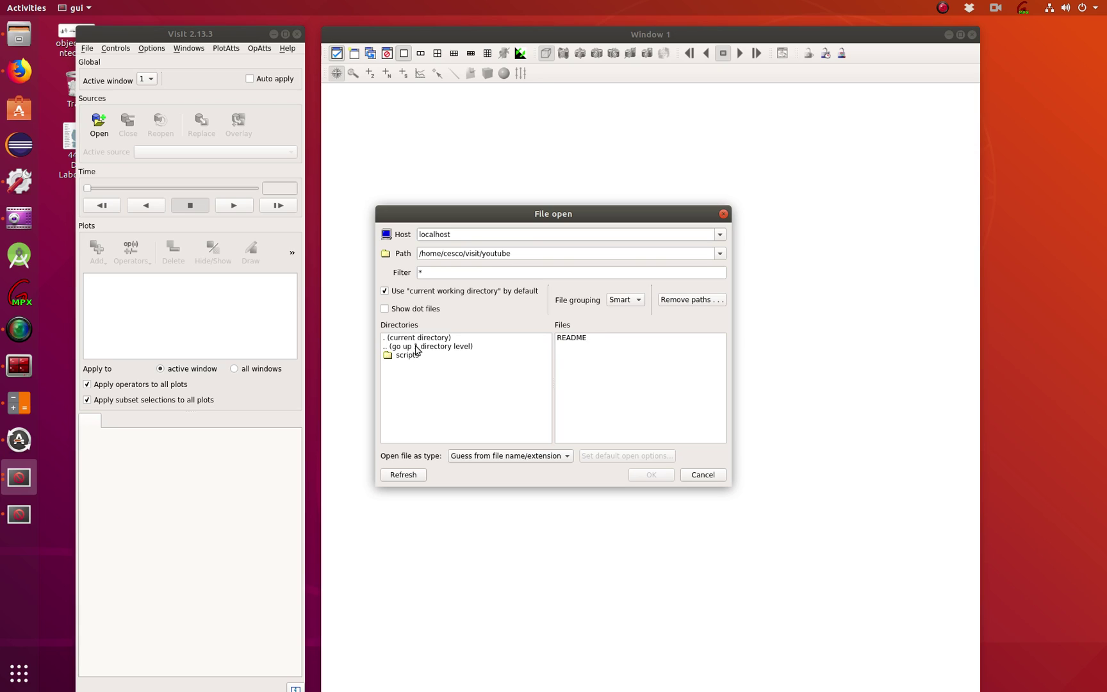
pyautogui.doubleClick(418, 346)
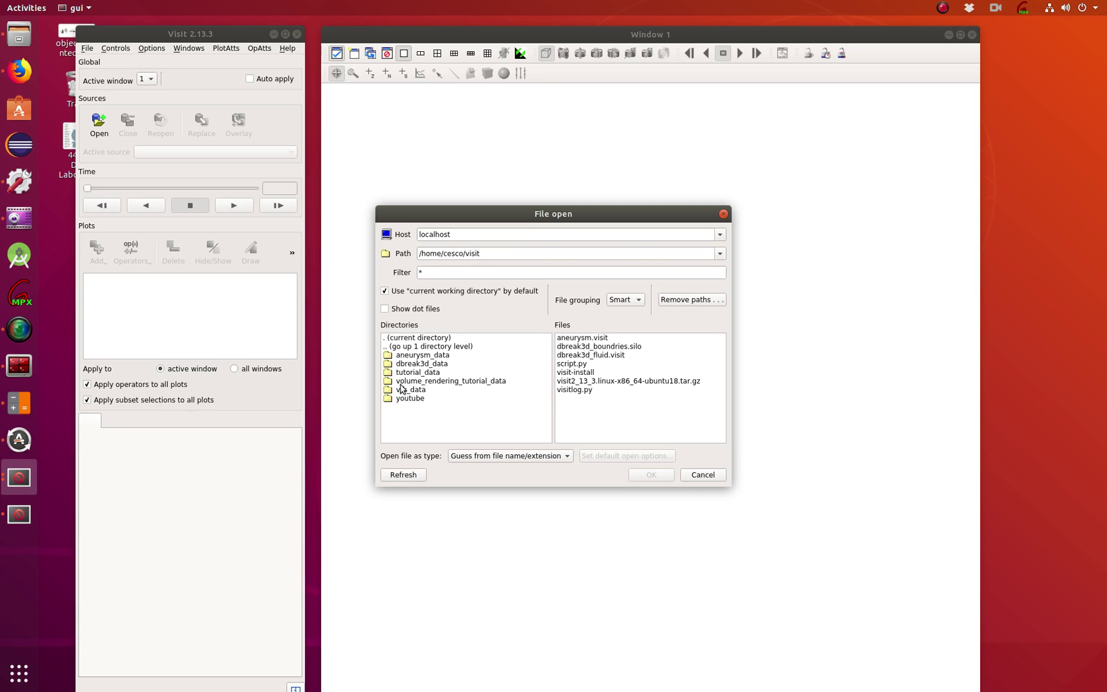
pyautogui.doubleClick(415, 372)
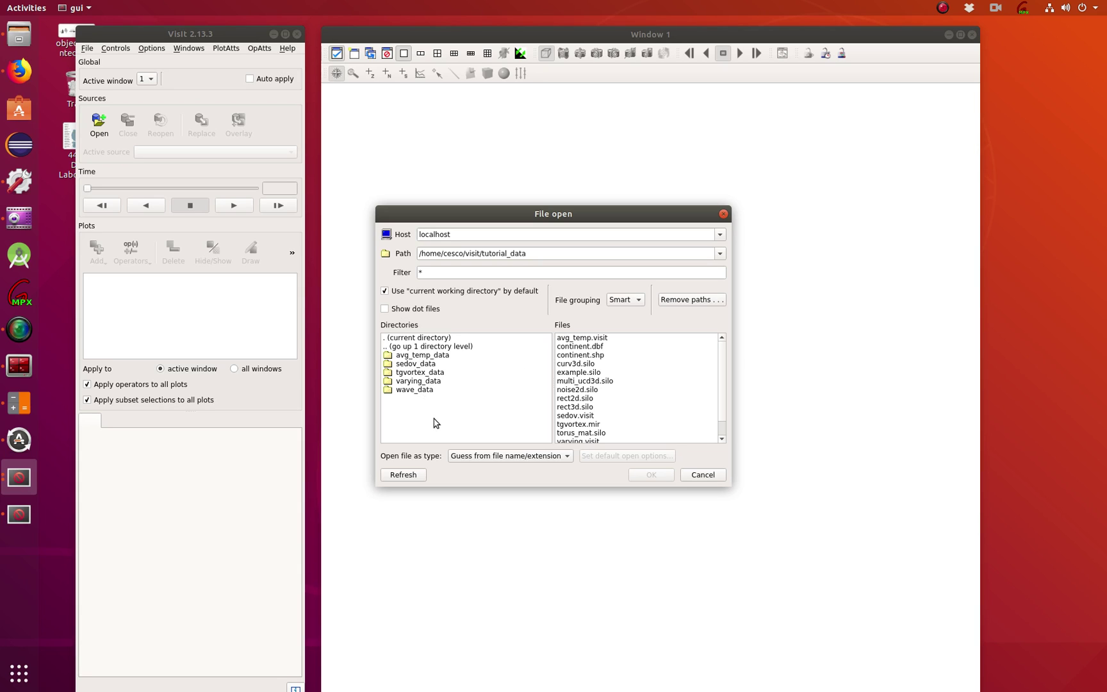
pyautogui.doubleClick(418, 346)
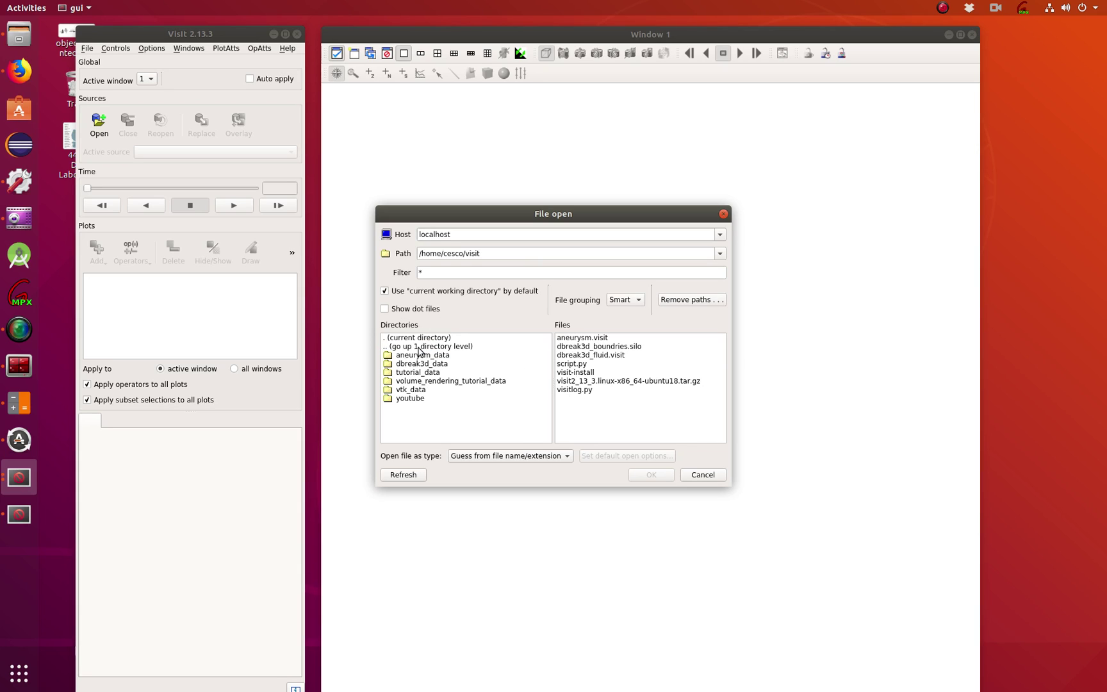
# Go into vtk_data/materials/Demos/Contours/Data and select ctVolume.vti.
pyautogui.doubleClick(409, 390)
pyautogui.click(416, 358)
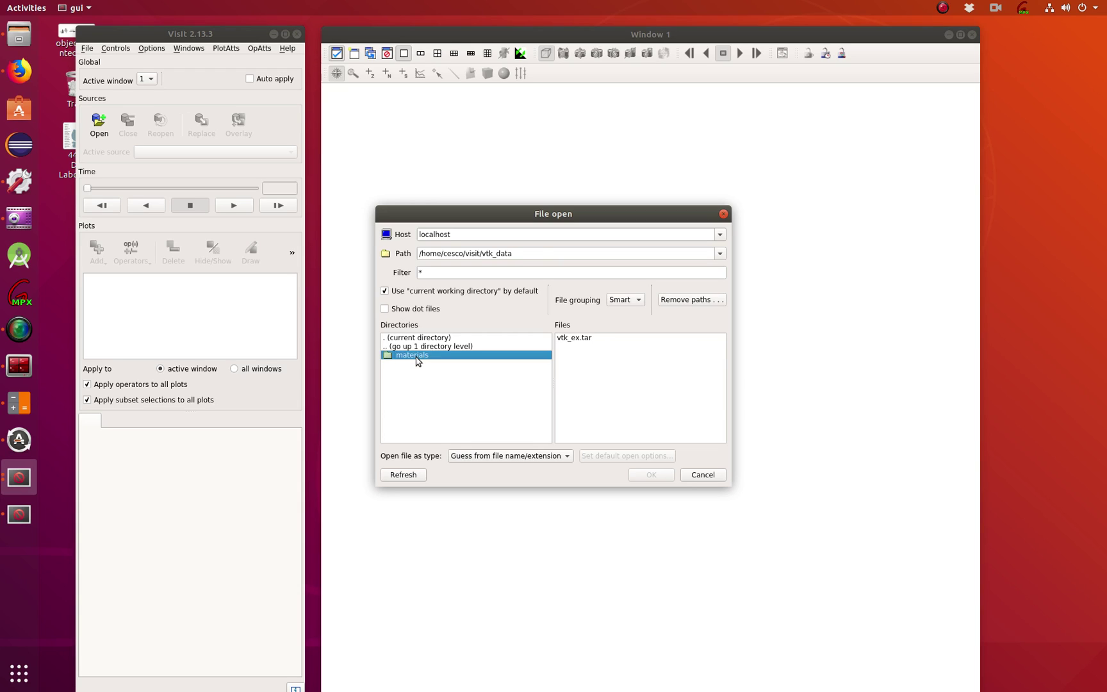
pyautogui.doubleClick(417, 359)
pyautogui.doubleClick(408, 364)
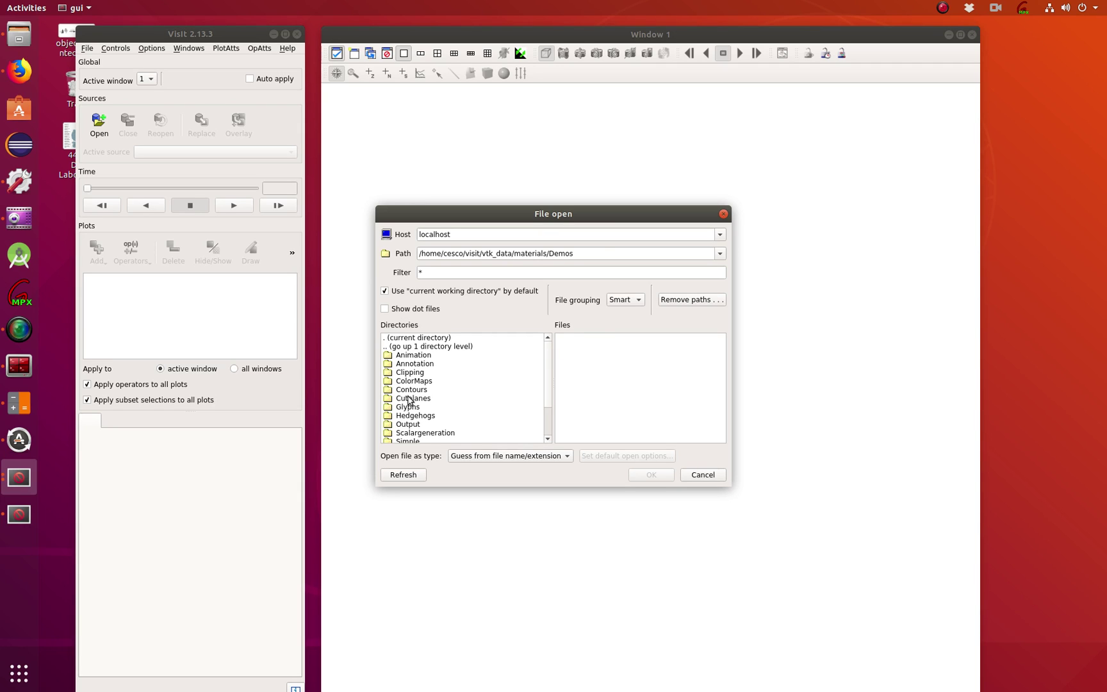
pyautogui.doubleClick(410, 391)
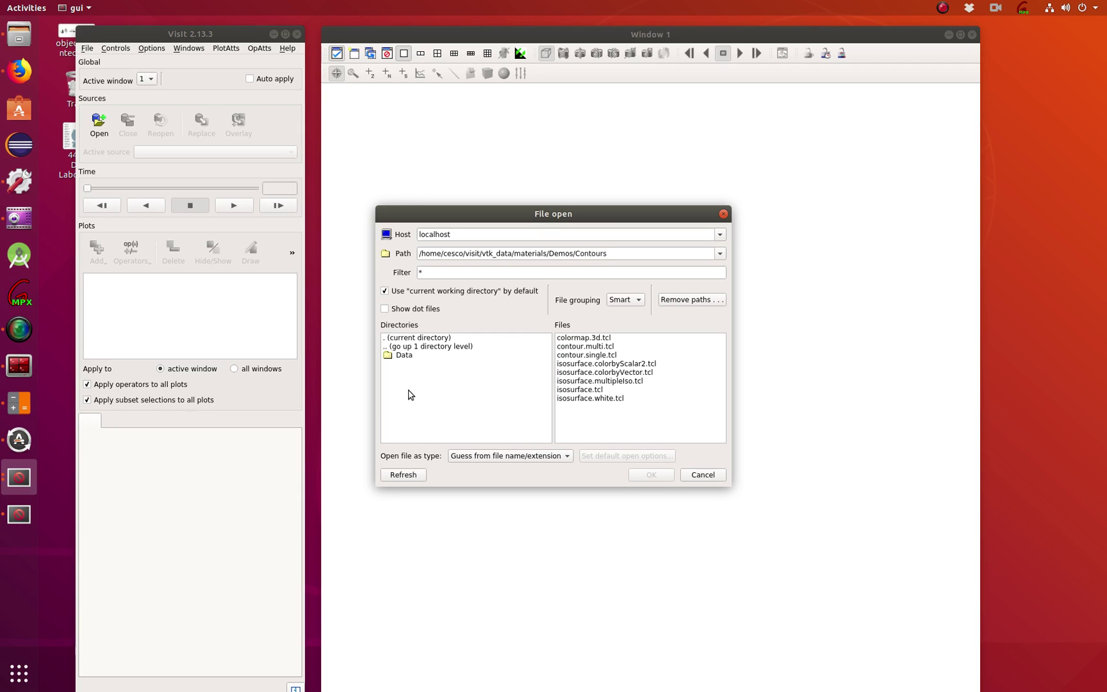
pyautogui.doubleClick(402, 355)
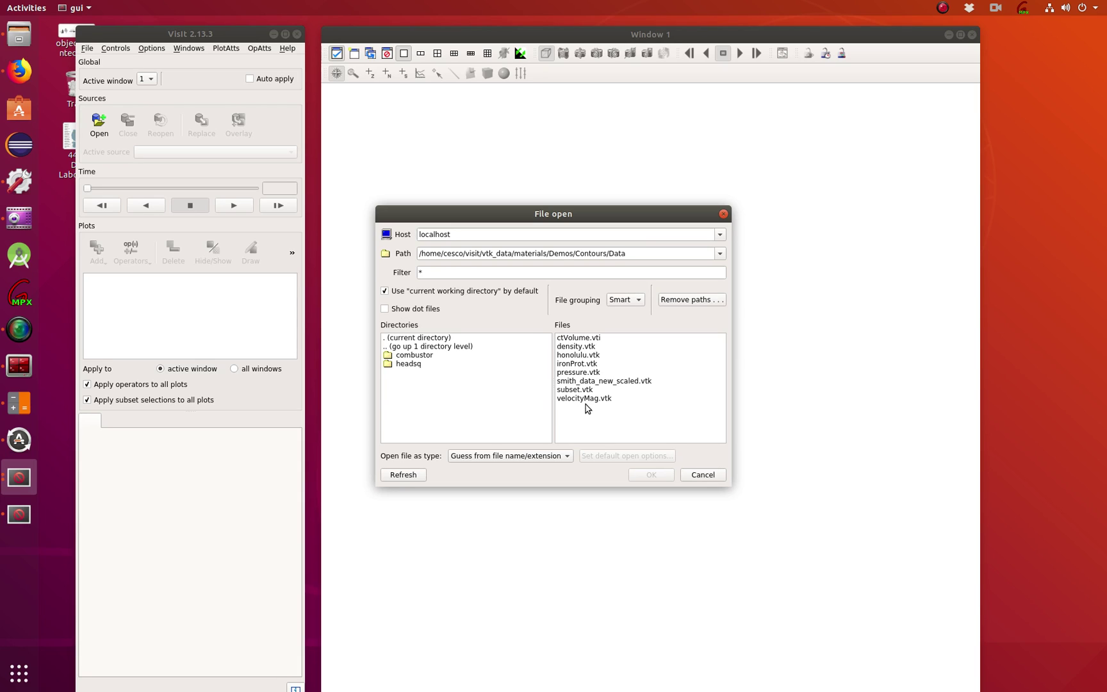
pyautogui.click(579, 340)
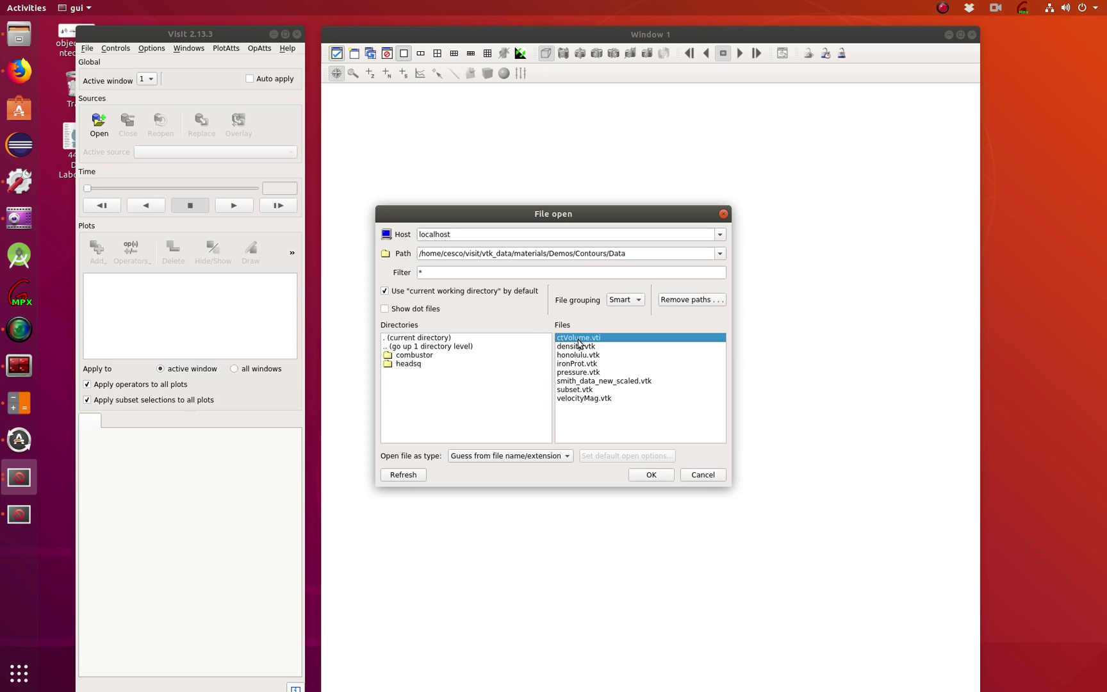
# Open ctVolume.vti and keep it as the active data source.
pyautogui.click(640, 475)
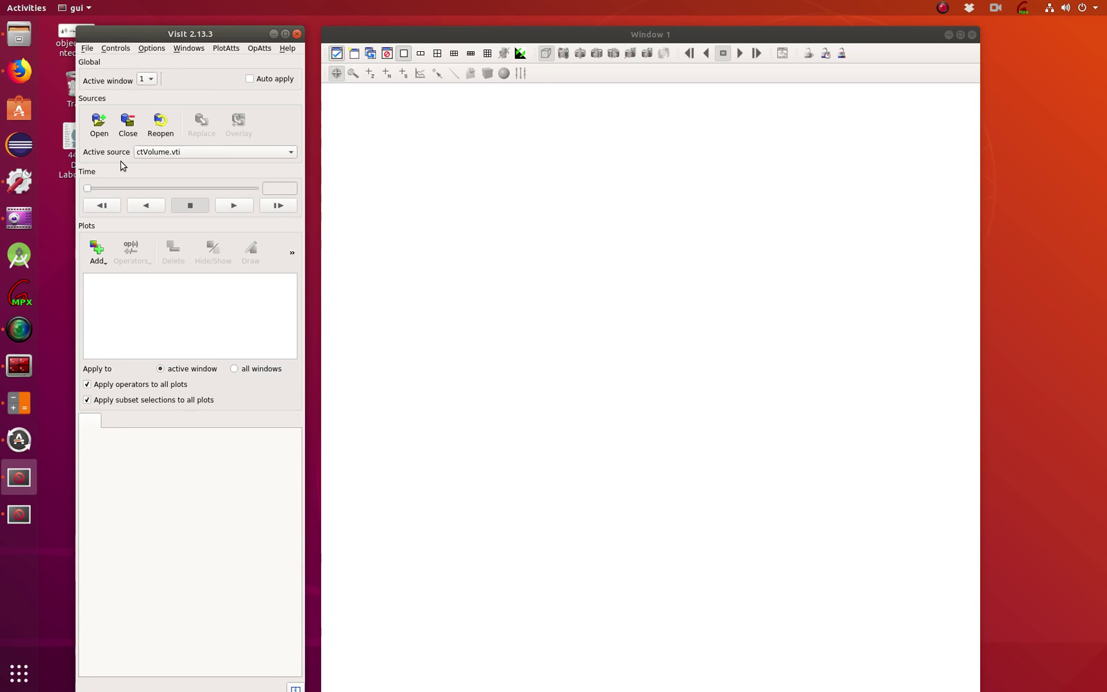
pyautogui.click(287, 158)
pyautogui.click(286, 158)
# Add a Volume plot of the Scalars_ variable.
pyautogui.click(97, 255)
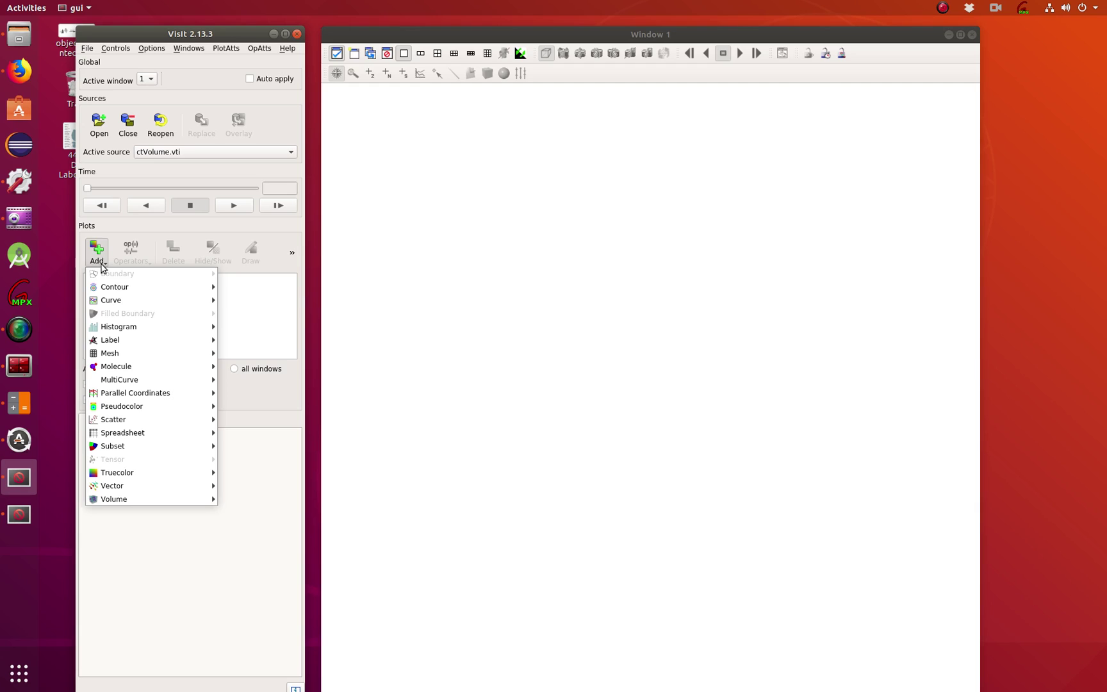
pyautogui.moveTo(116, 409)
pyautogui.moveTo(119, 497)
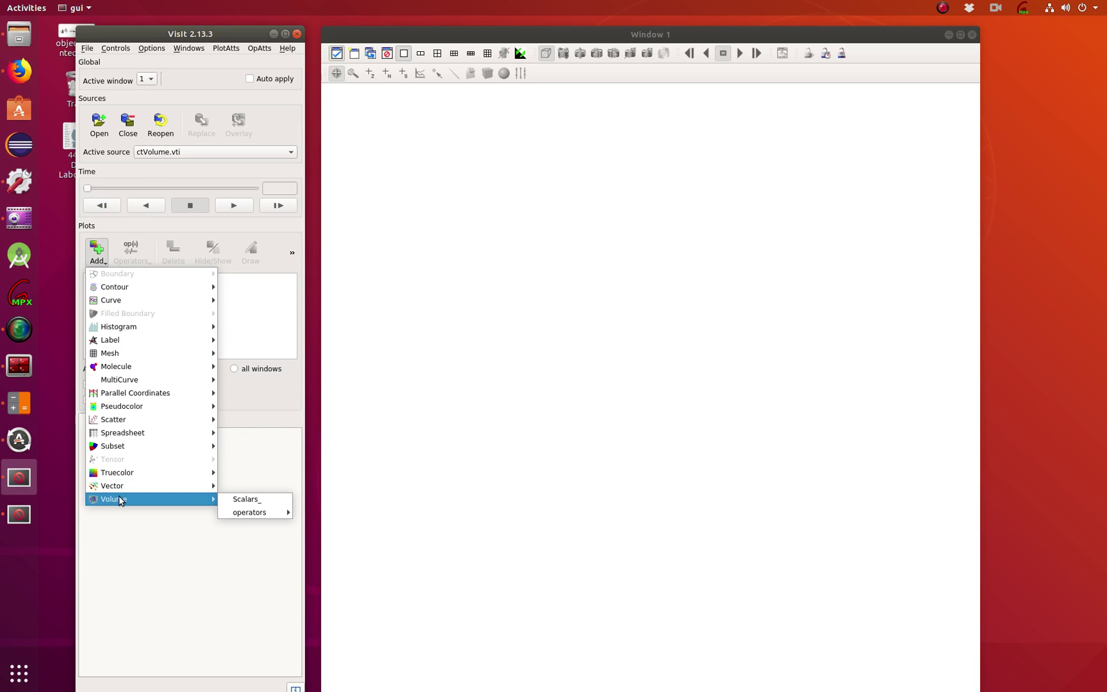
pyautogui.click(235, 500)
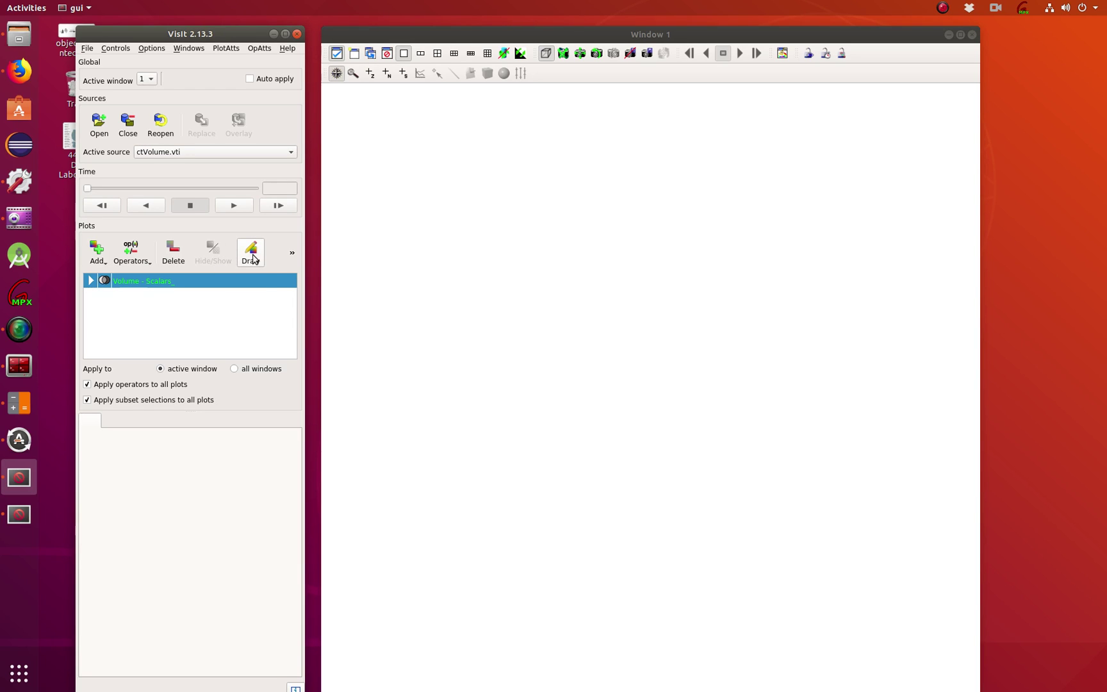
# Draw the Volume plot and rotate it until the X-Axis points upward.
pyautogui.click(251, 253)
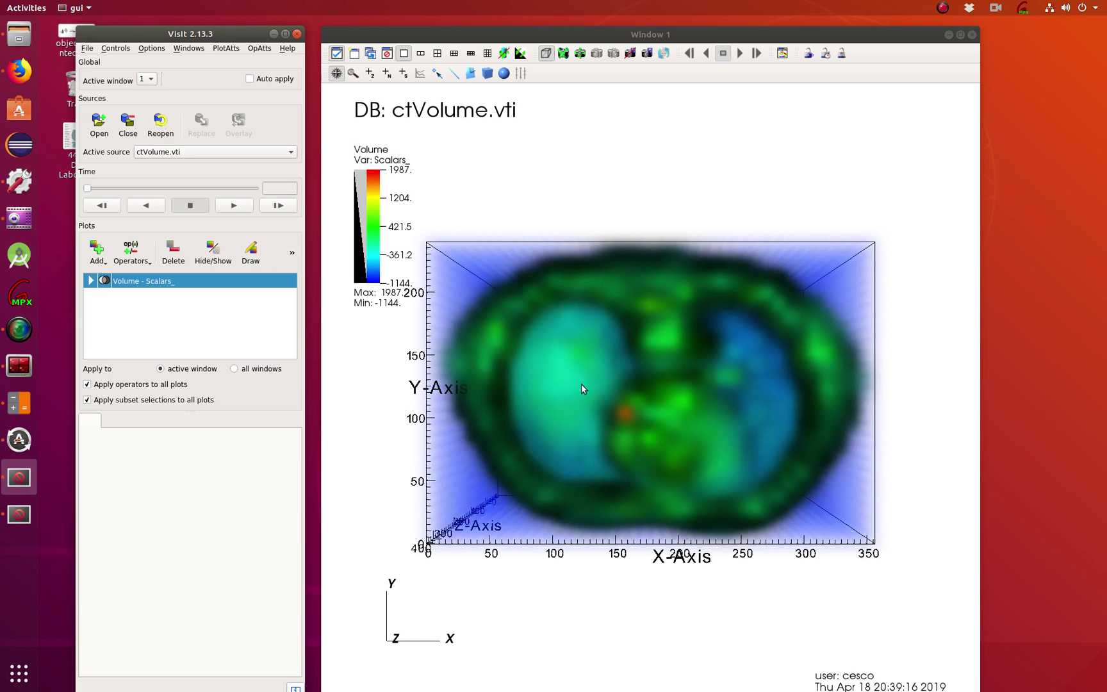
pyautogui.moveTo(537, 322); pyautogui.dragTo(531, 369)
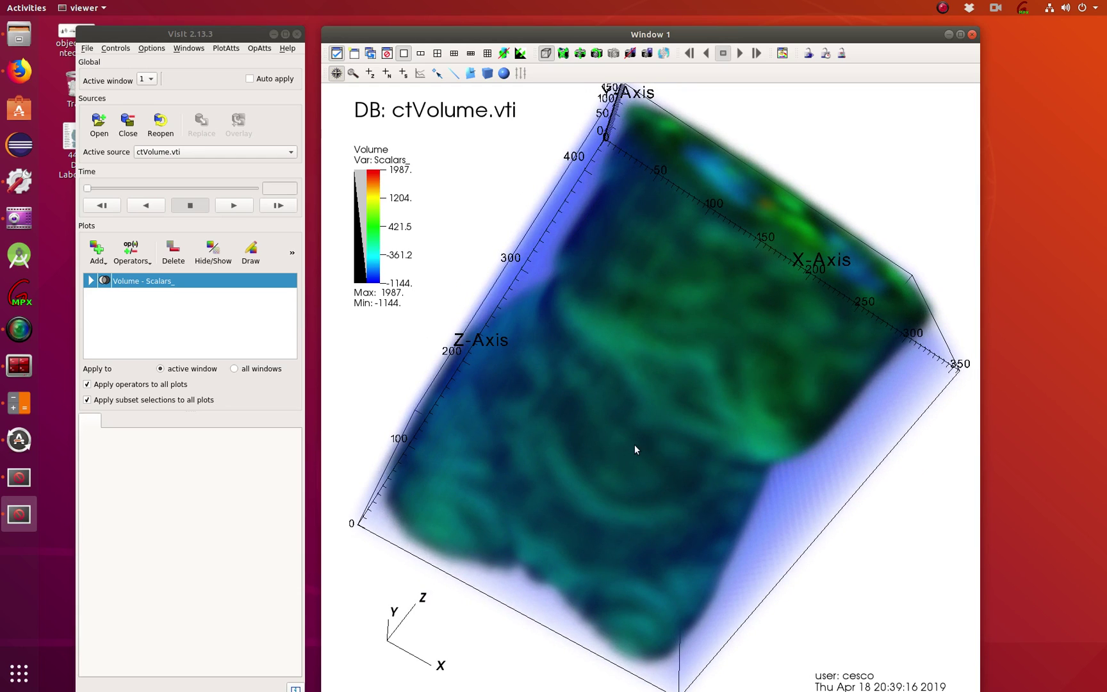
pyautogui.moveTo(634, 449); pyautogui.dragTo(543, 333)
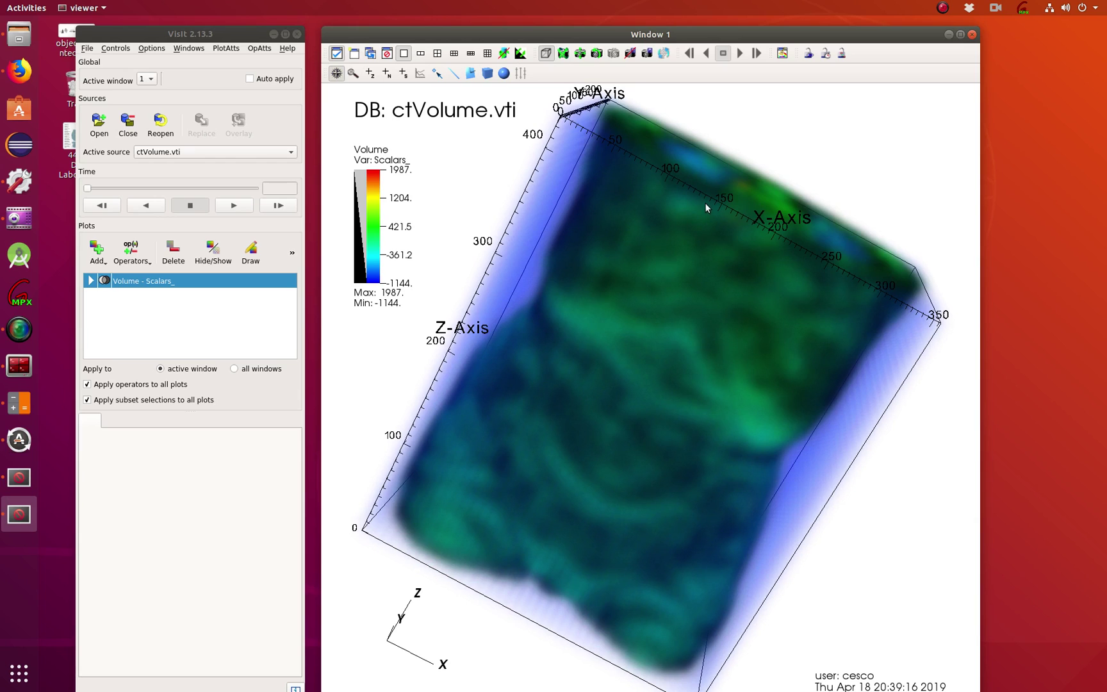
pyautogui.moveTo(761, 266); pyautogui.dragTo(770, 218)
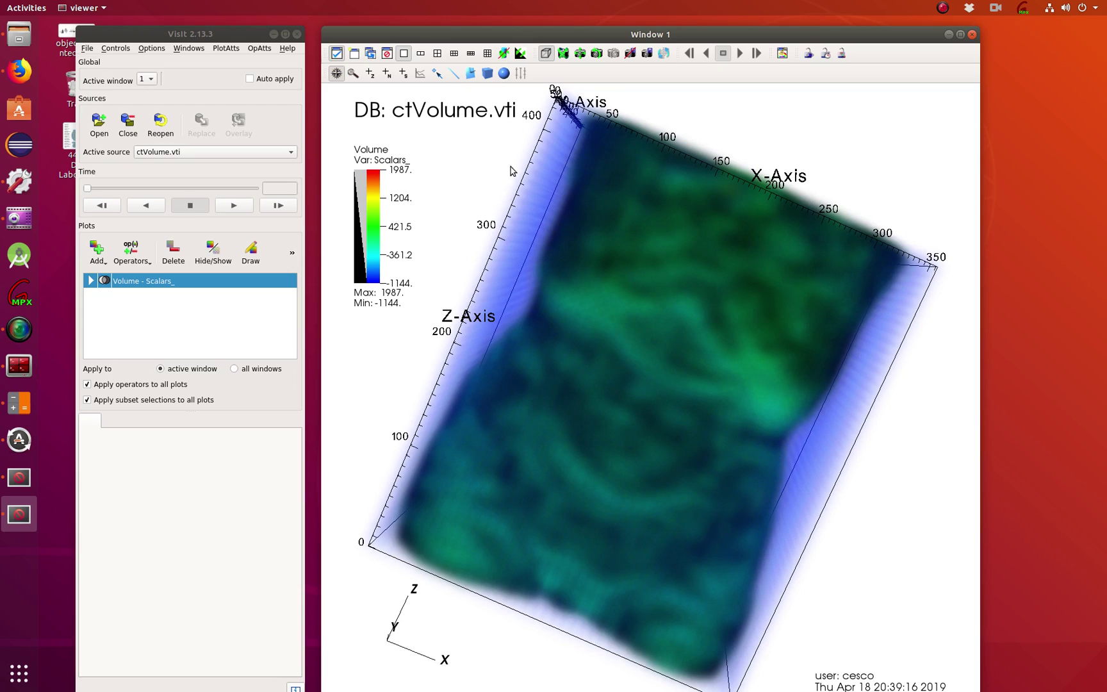
# Turn on spin mode and set the volume spinning in 3-D, stopping and restarting it once.
pyautogui.click(504, 53)
pyautogui.moveTo(538, 231); pyautogui.dragTo(461, 288)
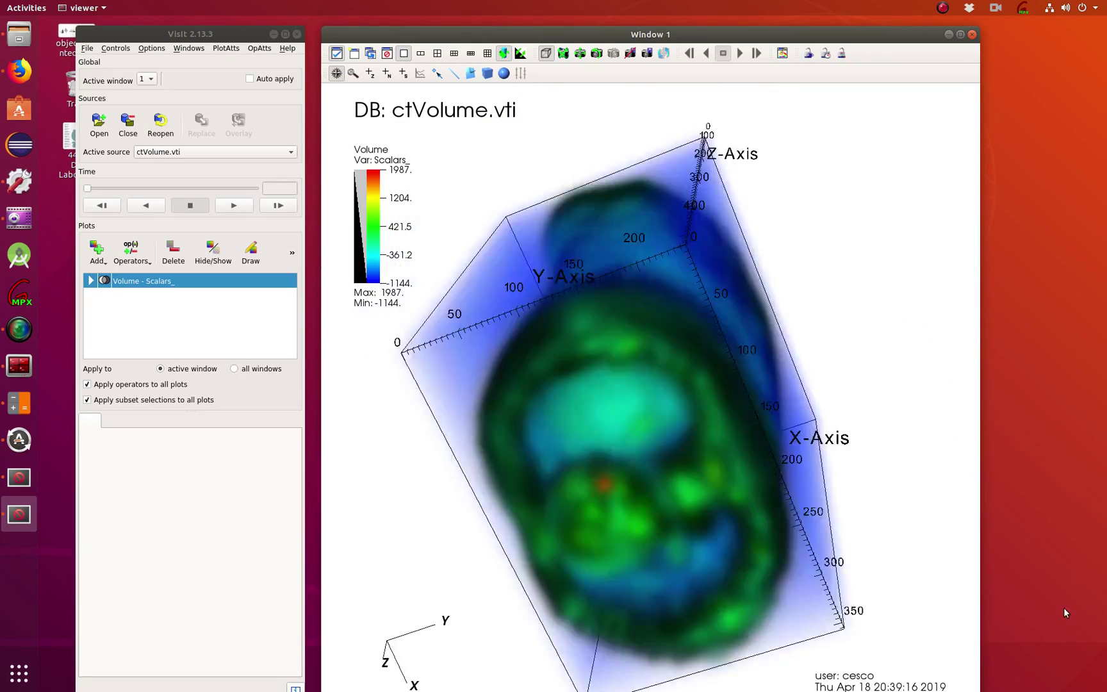
pyautogui.click(802, 502)
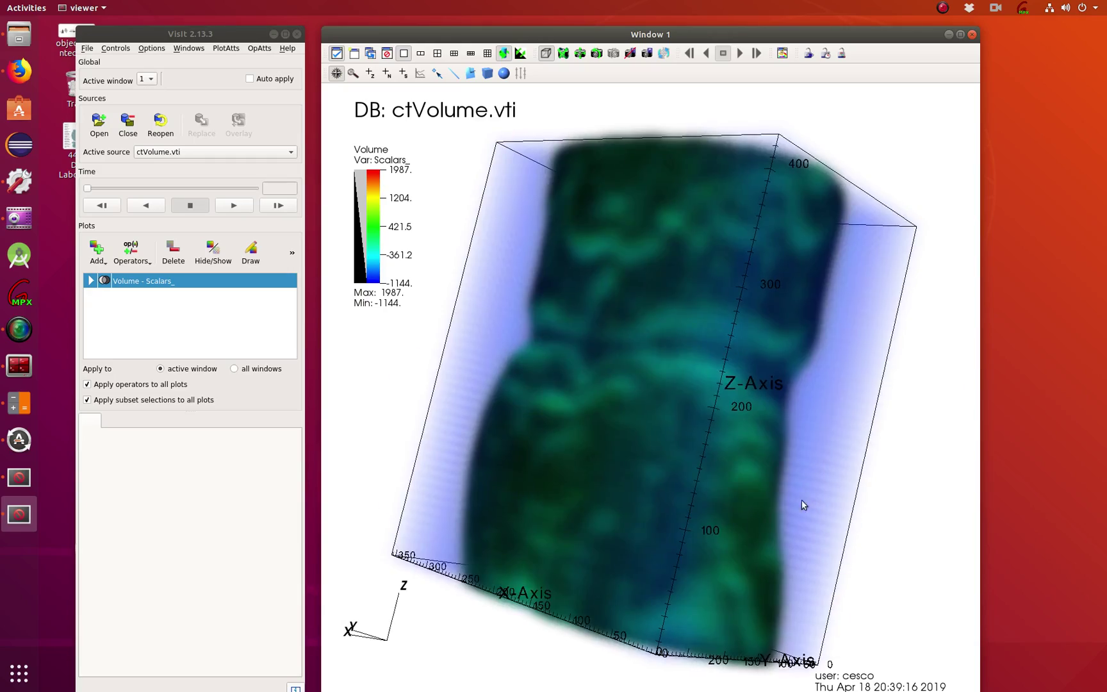
pyautogui.moveTo(801, 499); pyautogui.dragTo(662, 430)
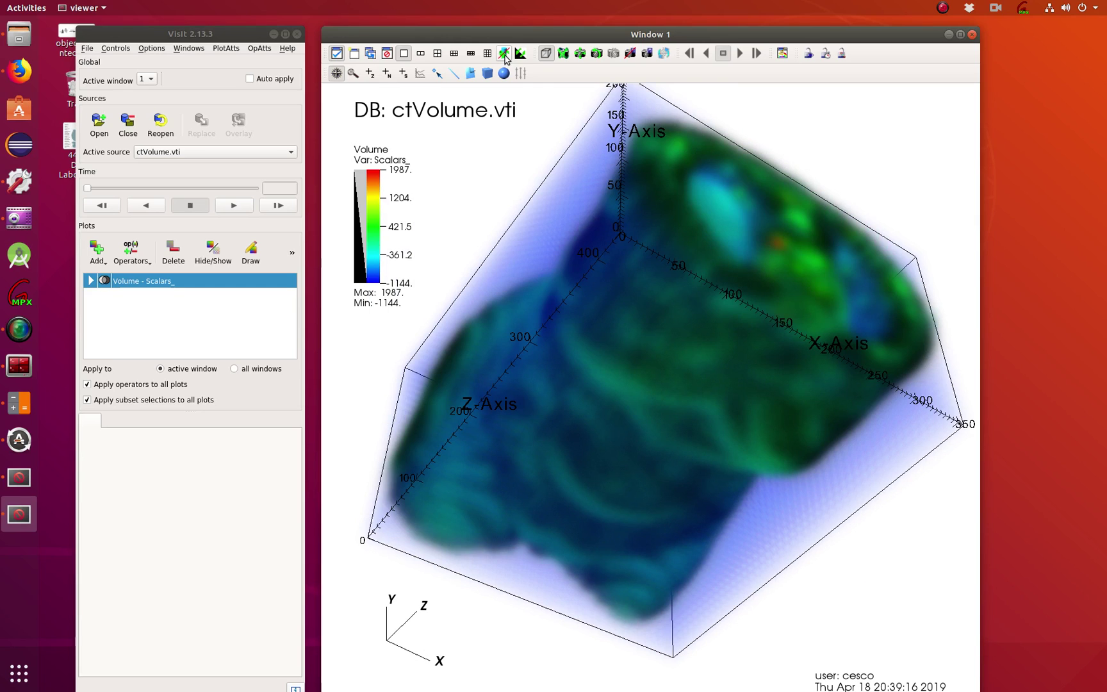
# Toggle Invert background, ending with a black viewer background.
pyautogui.click(520, 53)
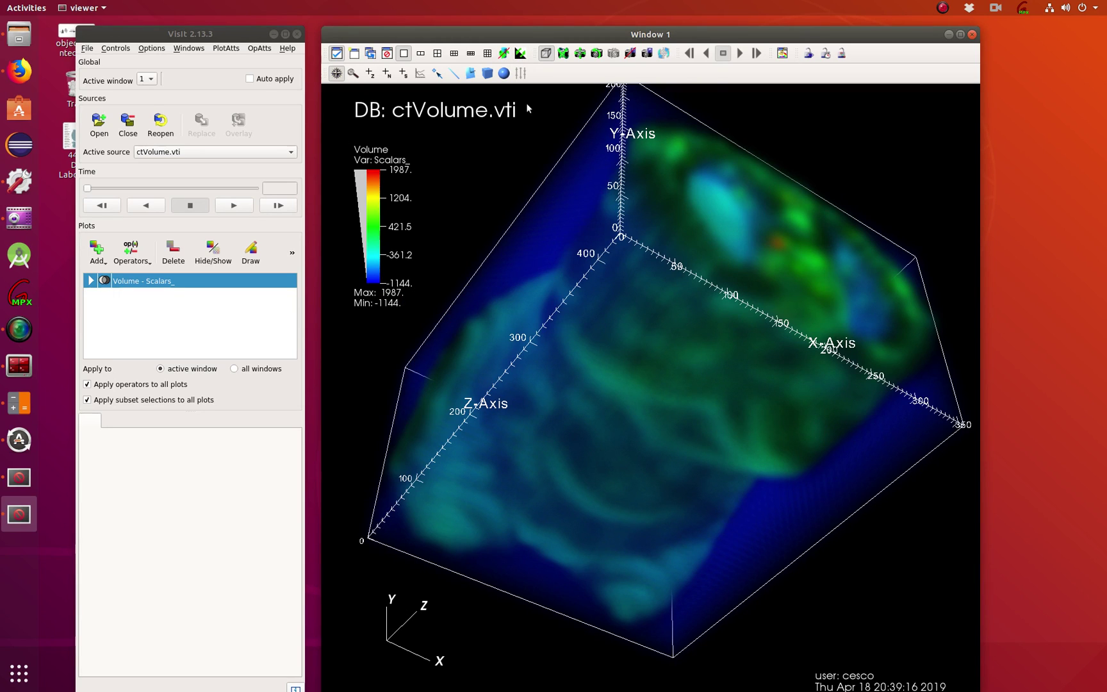
pyautogui.click(519, 53)
pyautogui.click(520, 53)
# Orbit the volume upright with the Z-axis vertical, switching to orthographic and back to perspective.
pyautogui.moveTo(657, 336); pyautogui.dragTo(721, 406)
pyautogui.moveTo(471, 417); pyautogui.dragTo(374, 344)
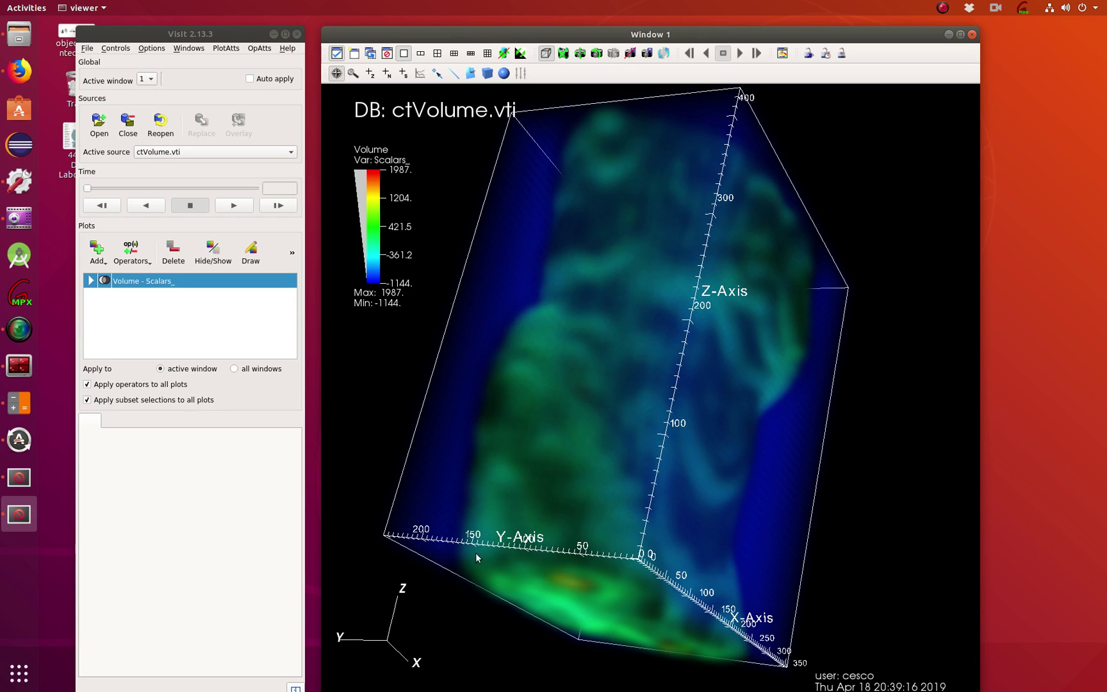
pyautogui.moveTo(780, 674); pyautogui.dragTo(609, 472)
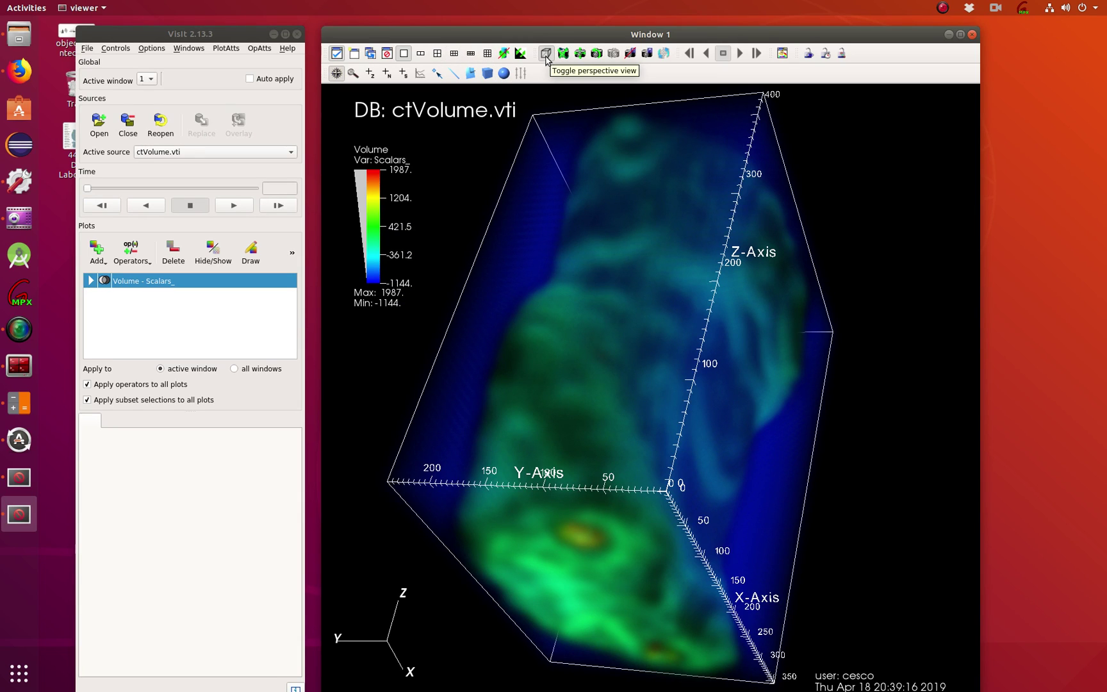
pyautogui.click(546, 55)
pyautogui.moveTo(532, 164); pyautogui.dragTo(524, 318)
pyautogui.click(546, 54)
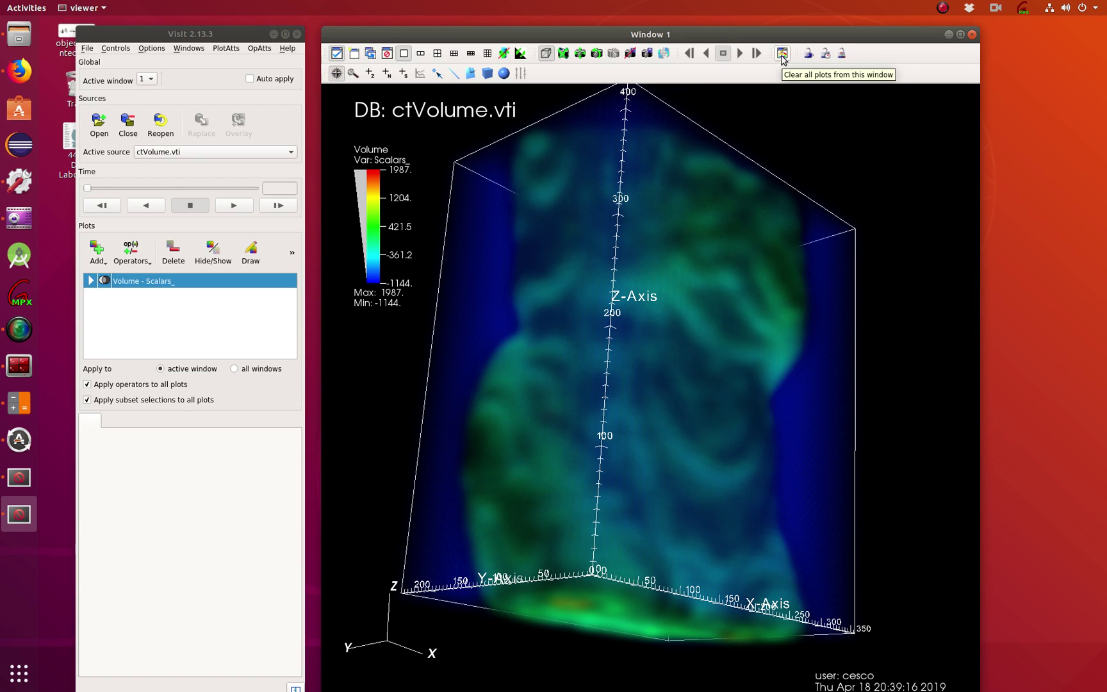
# Clear all plots, redraw the Volume plot of Scalars_, and tilt the box toward its X-Z side.
pyautogui.click(782, 55)
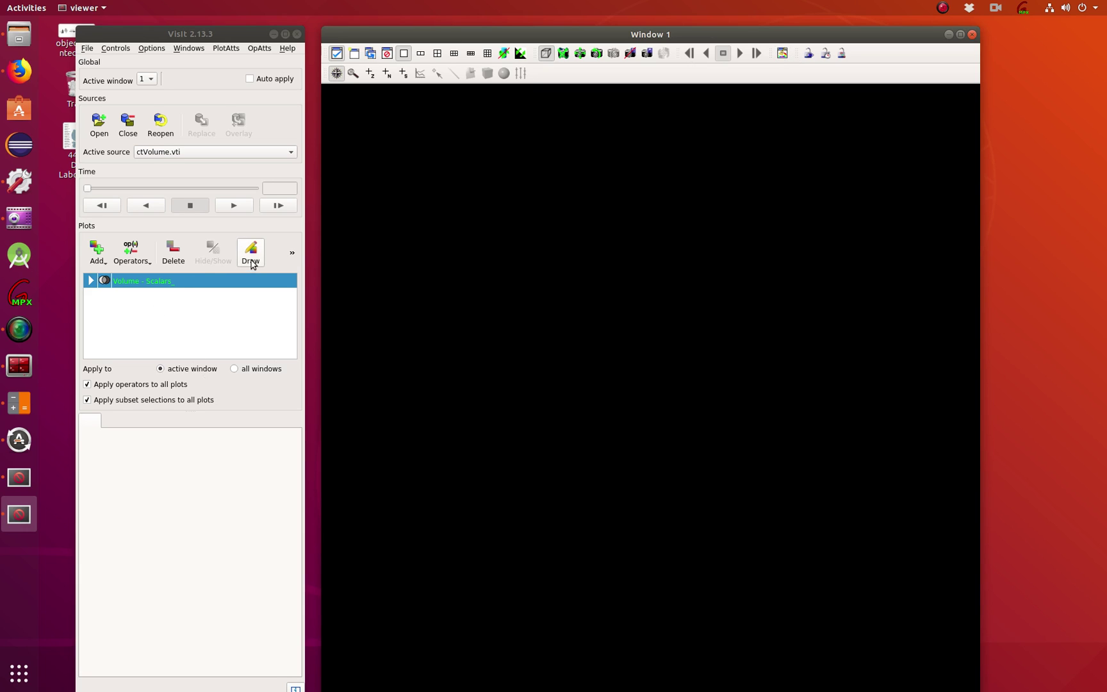
pyautogui.click(250, 252)
pyautogui.moveTo(565, 324)
pyautogui.mouseDown()
pyautogui.moveTo(485, 425)
pyautogui.moveTo(563, 332)
pyautogui.mouseUp()
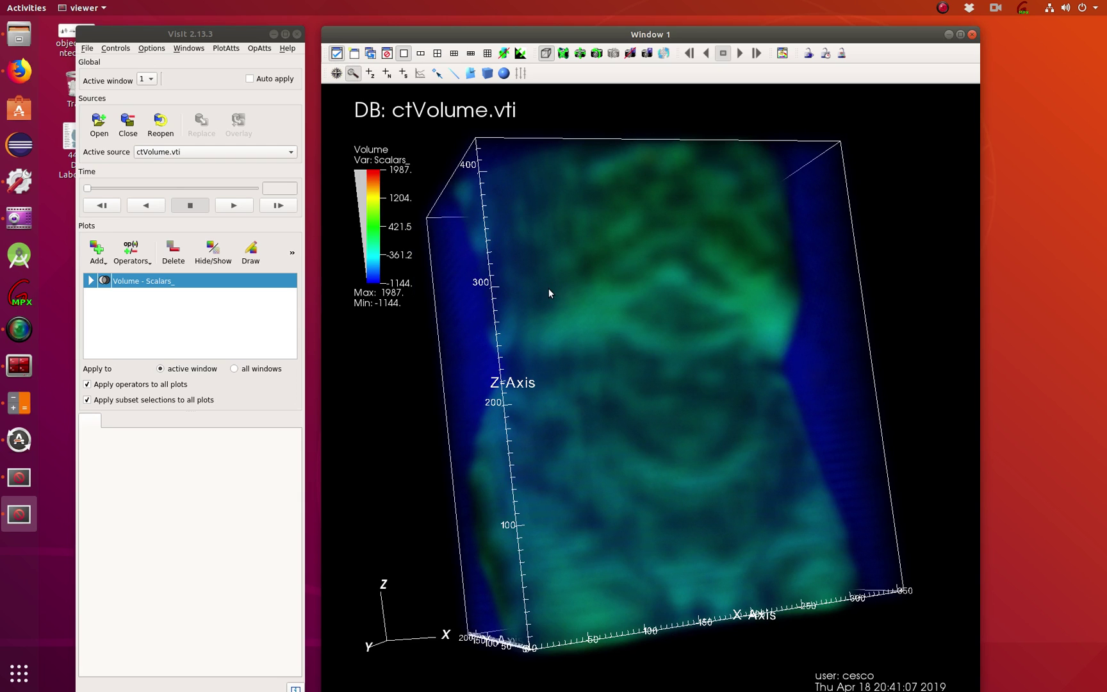
# Rubber-band zoom into small regions of the volume, ending on its upper-right part, scrolling out between zooms.
pyautogui.scroll(6, 568, 295)
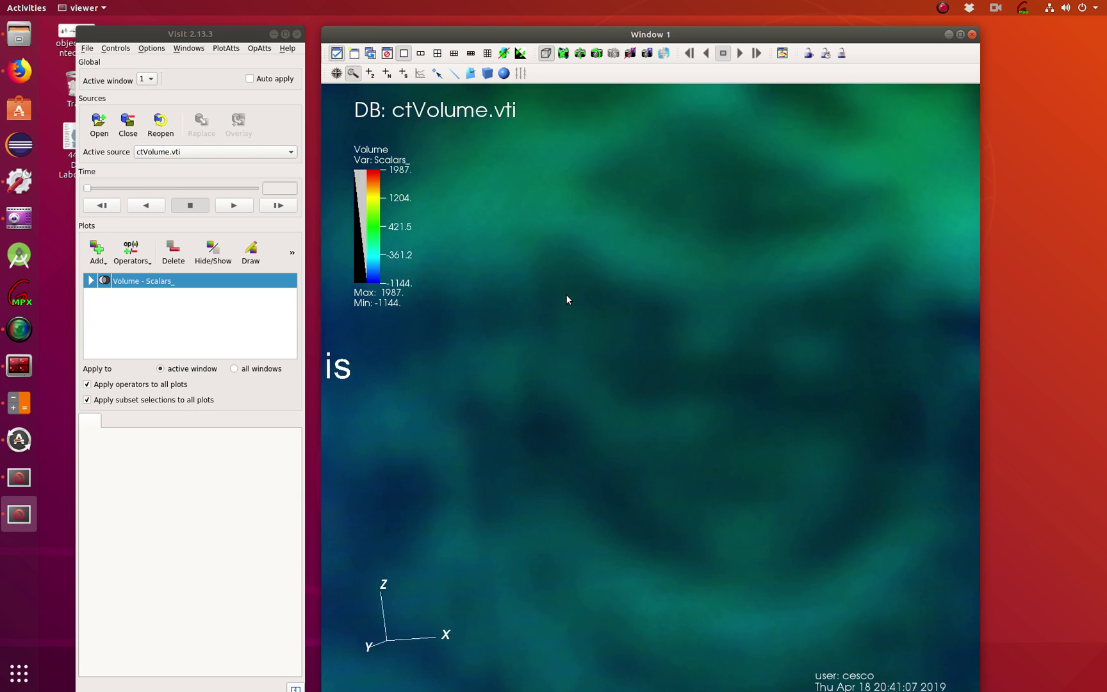
pyautogui.scroll(-6, 567, 299)
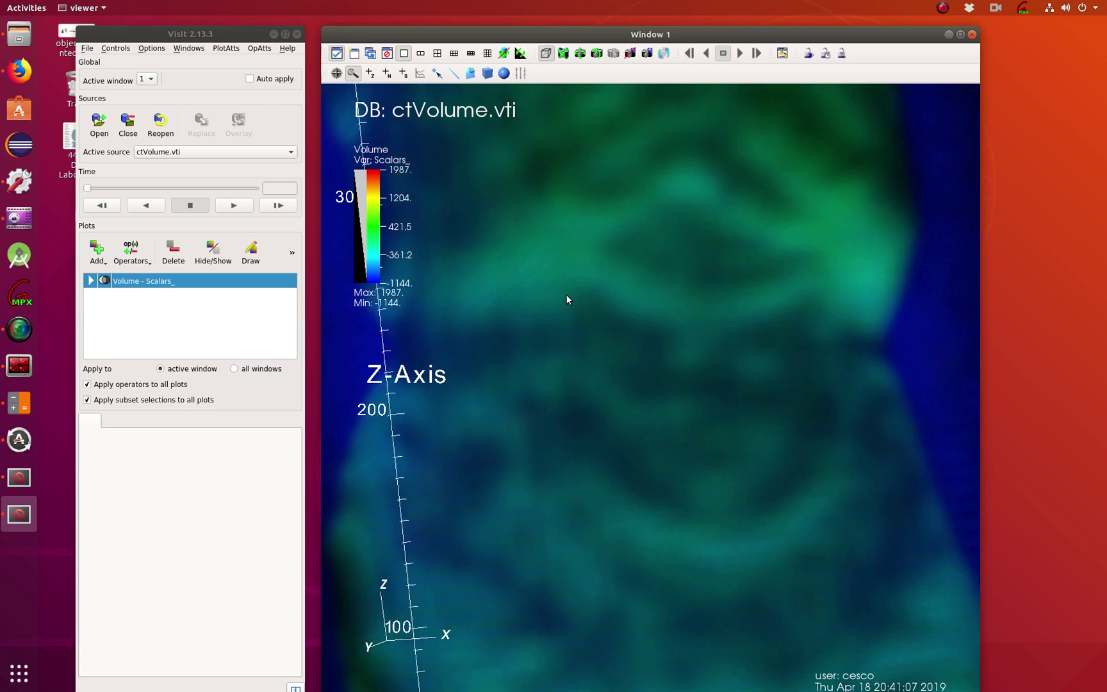
pyautogui.scroll(-3, 567, 299)
pyautogui.scroll(3, 566, 309)
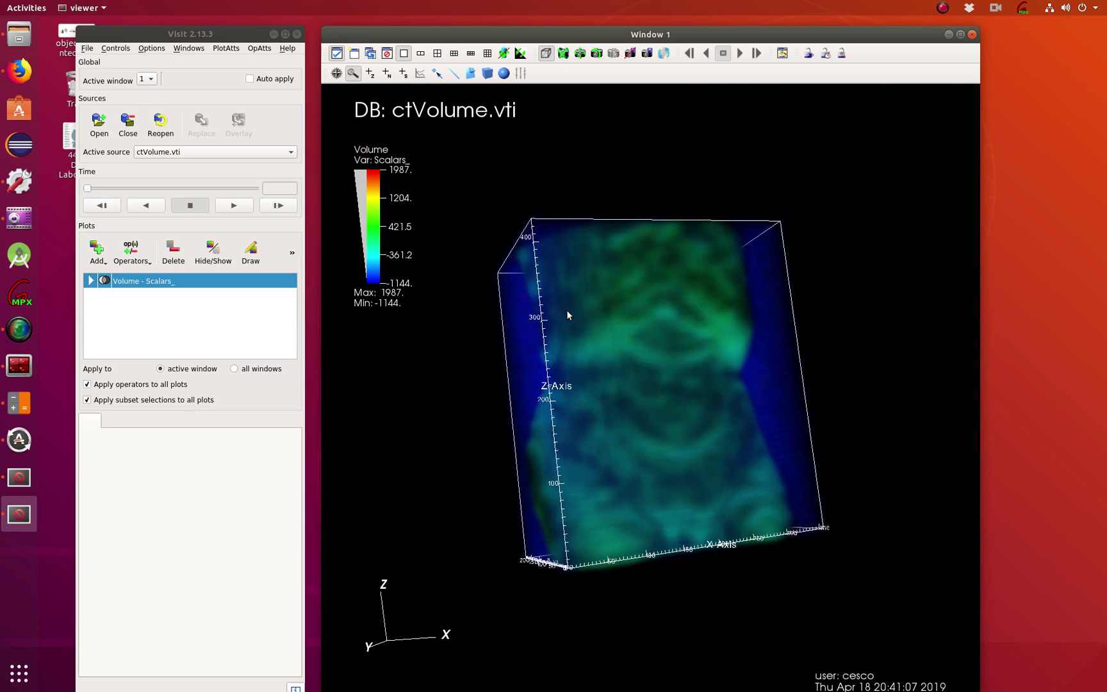
pyautogui.moveTo(605, 390)
pyautogui.mouseDown()
pyautogui.moveTo(541, 439)
pyautogui.moveTo(597, 396)
pyautogui.mouseUp()
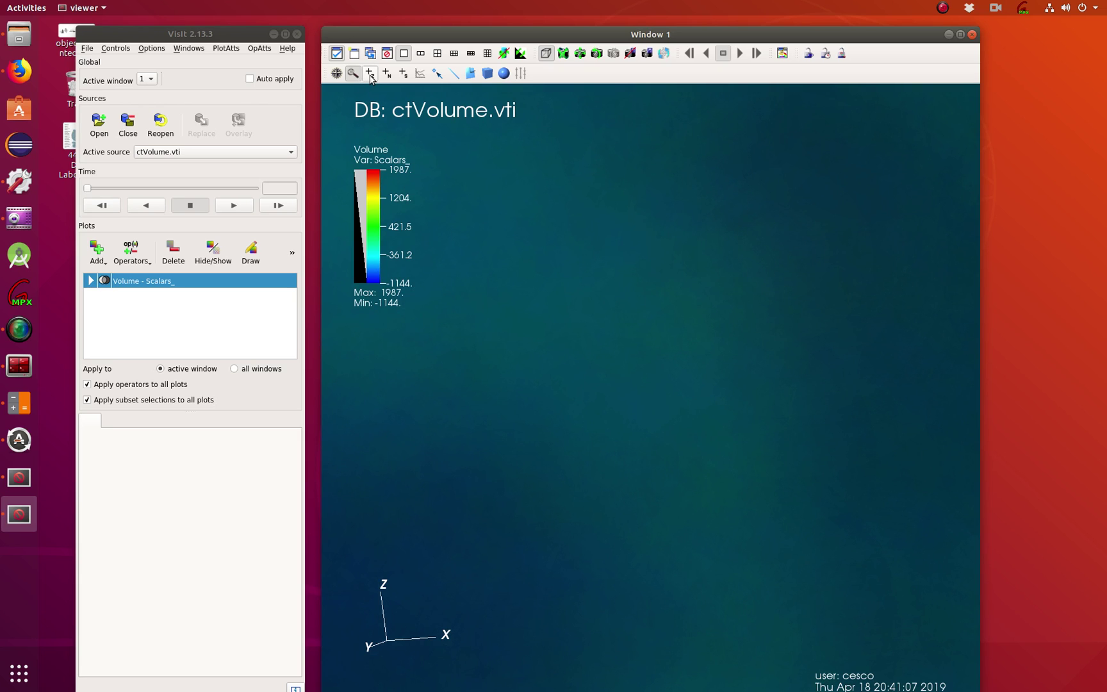
pyautogui.scroll(-5, 586, 355)
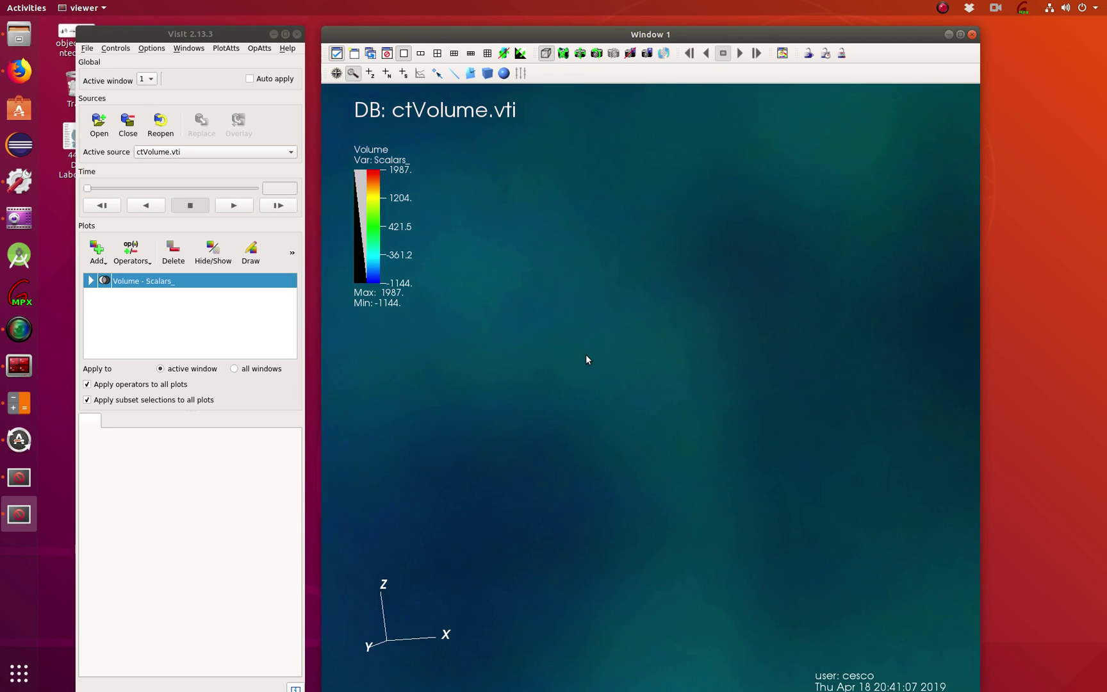
pyautogui.scroll(-6, 586, 355)
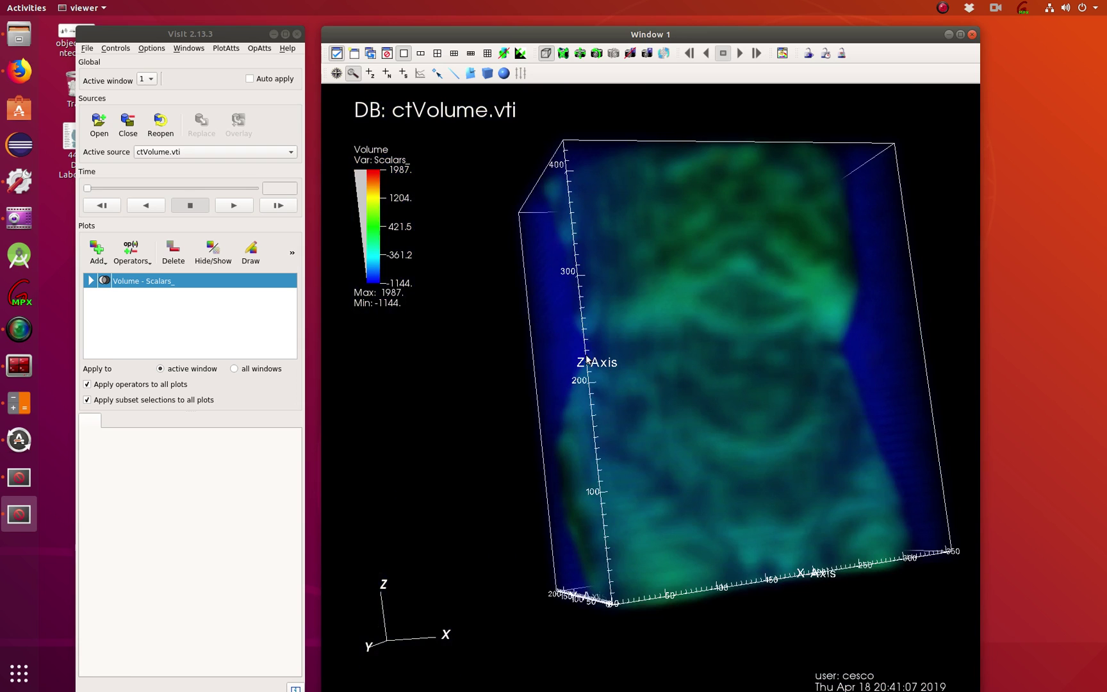
pyautogui.moveTo(680, 340); pyautogui.dragTo(681, 341)
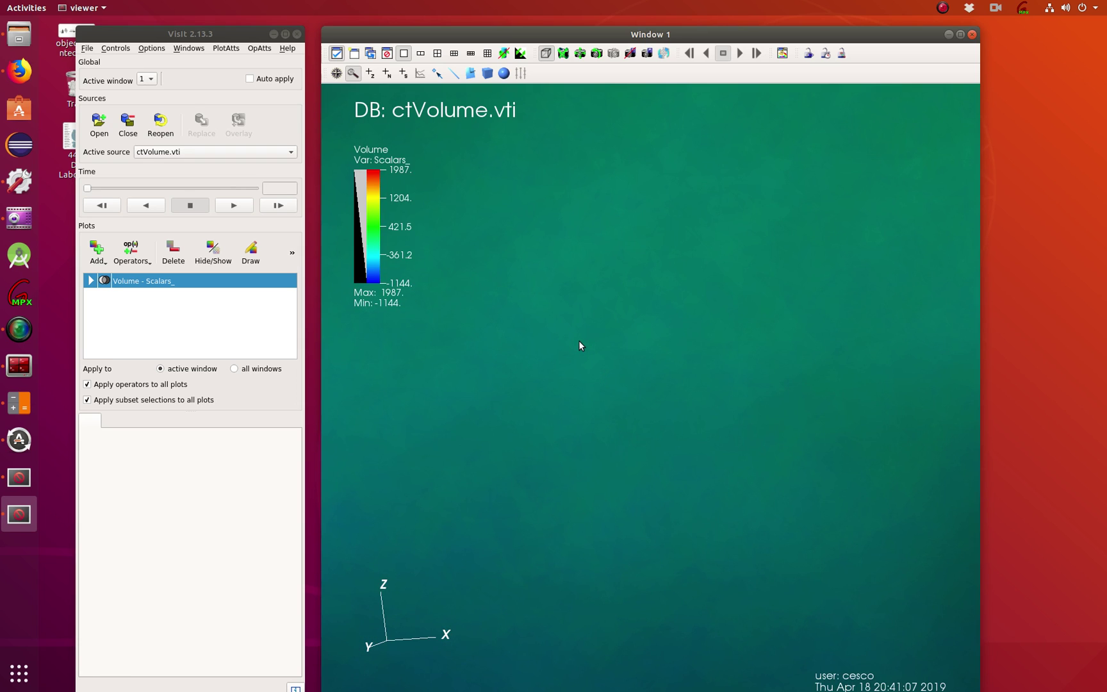
pyautogui.scroll(-5, 578, 341)
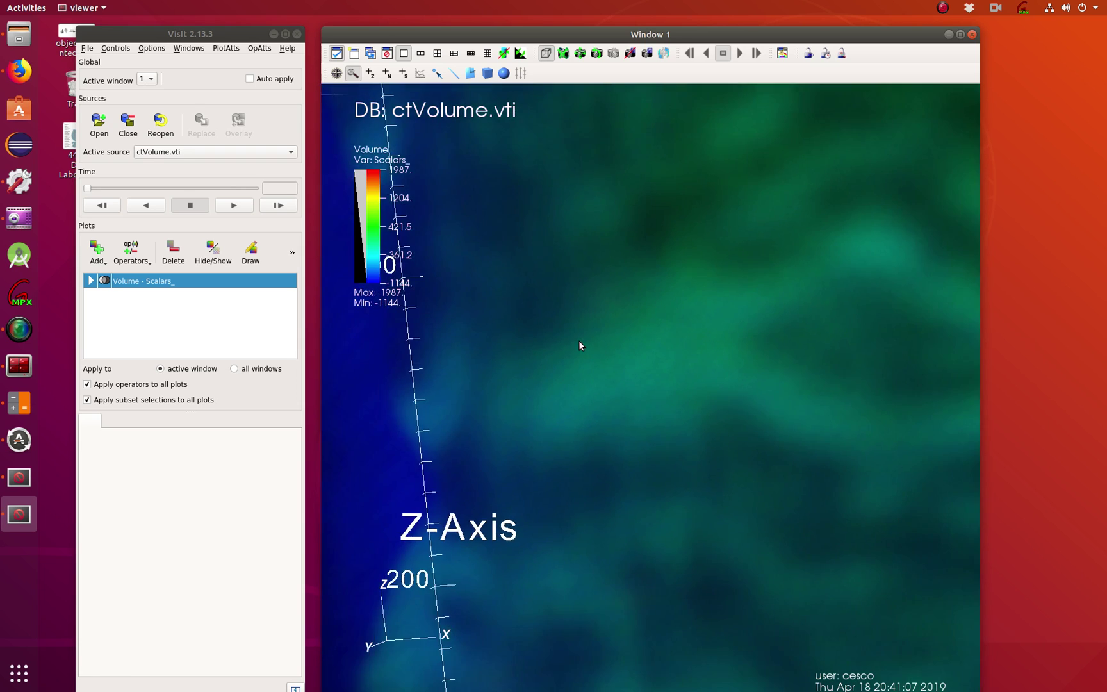
pyautogui.scroll(-6, 579, 340)
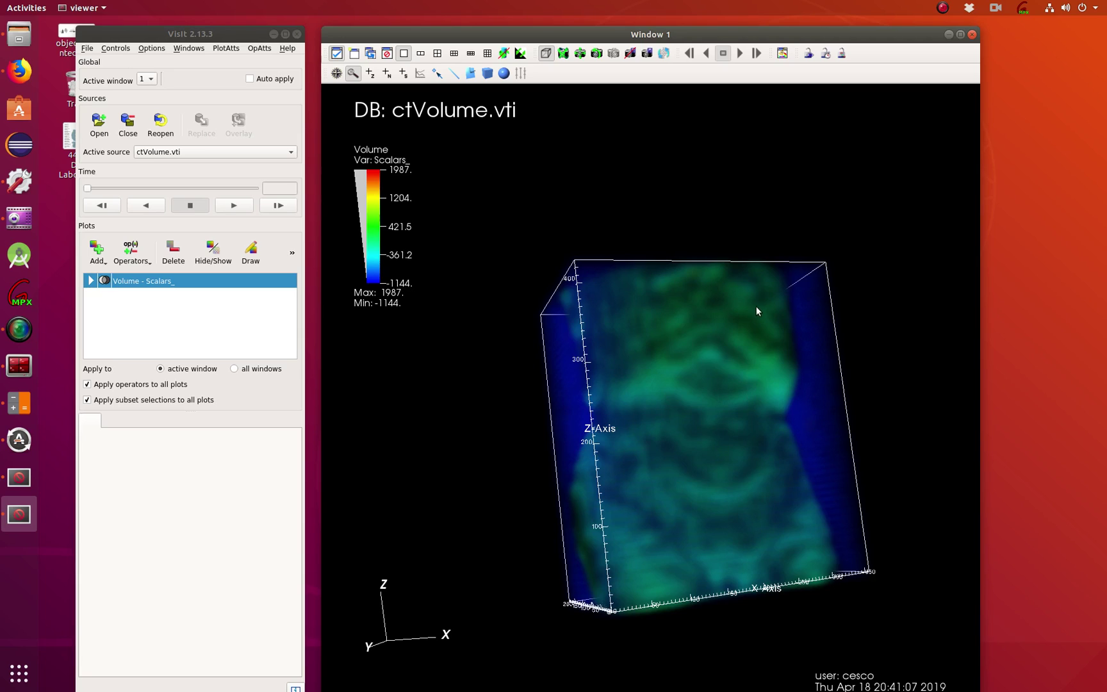
pyautogui.moveTo(762, 289); pyautogui.dragTo(795, 326)
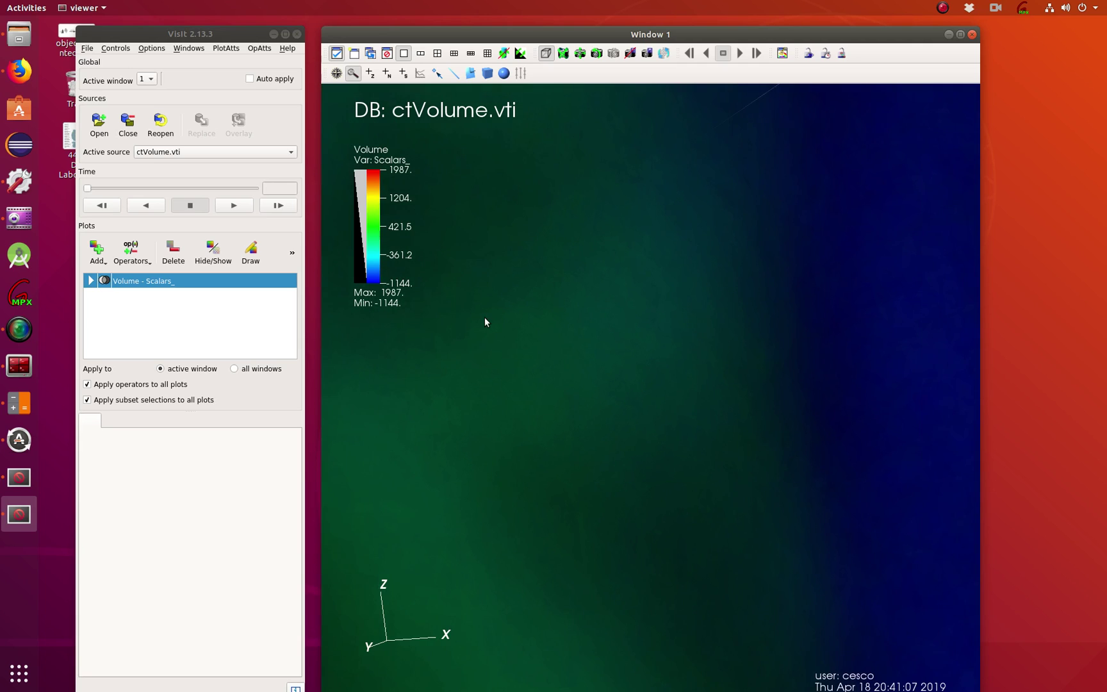
pyautogui.scroll(-5, 485, 322)
pyautogui.scroll(-5, 484, 317)
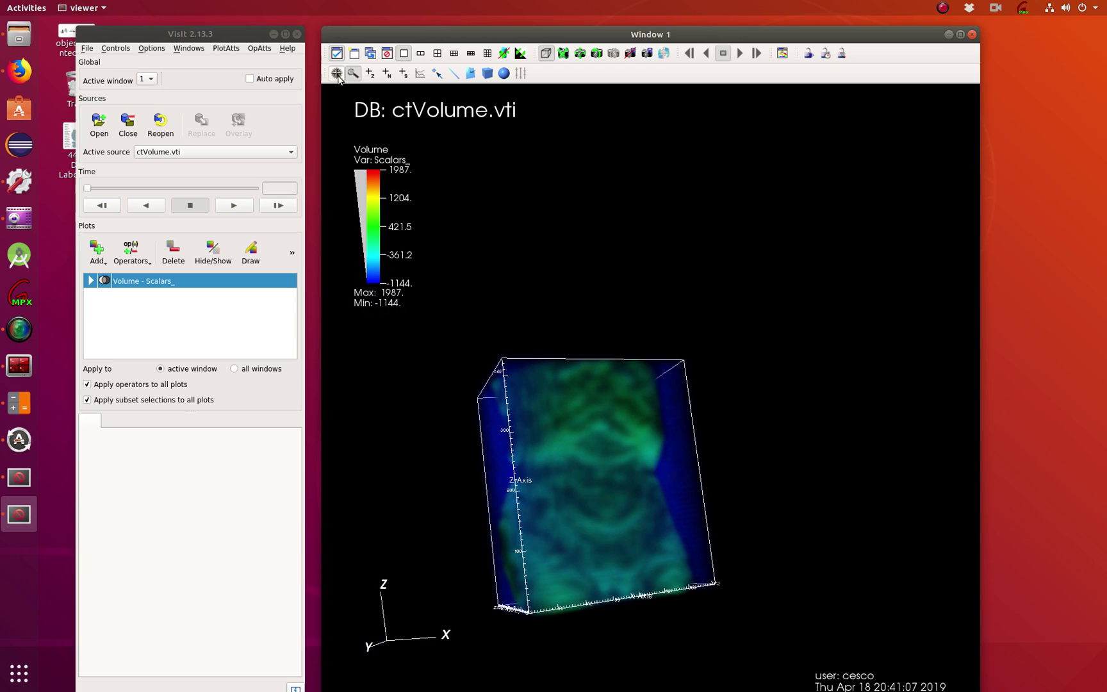
# In Navigate mode, zoom in close with the Z-axis along the left, then nudge both windows up.
pyautogui.click(336, 74)
pyautogui.scroll(5, 550, 422)
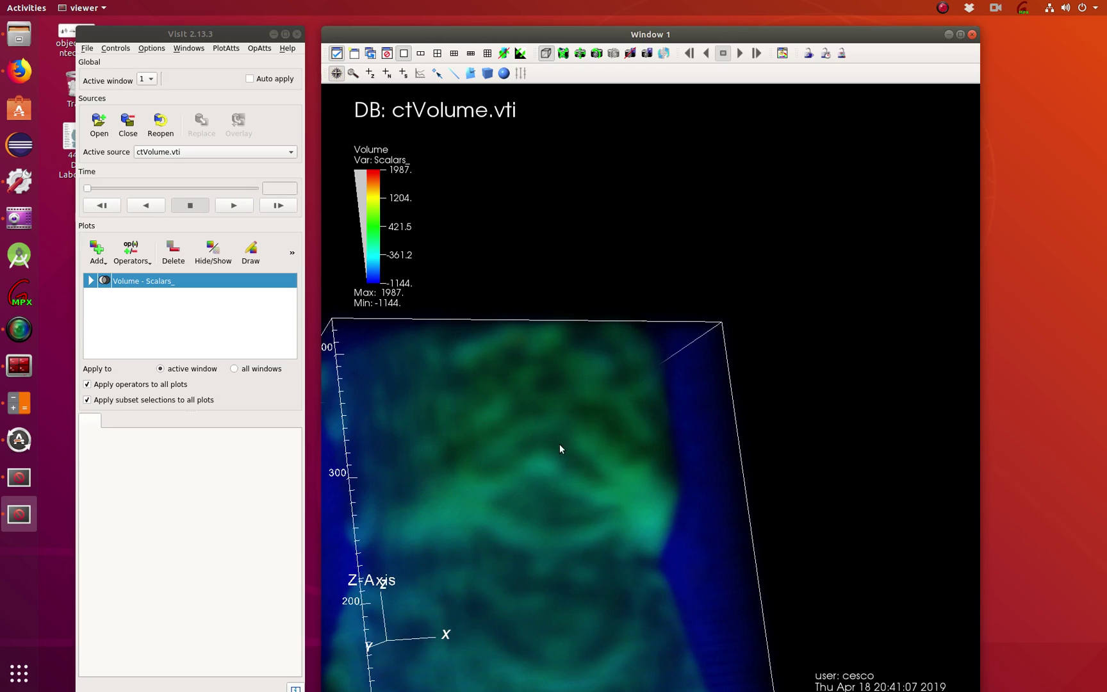
pyautogui.moveTo(560, 444); pyautogui.dragTo(685, 348)
pyautogui.moveTo(476, 461); pyautogui.dragTo(490, 524)
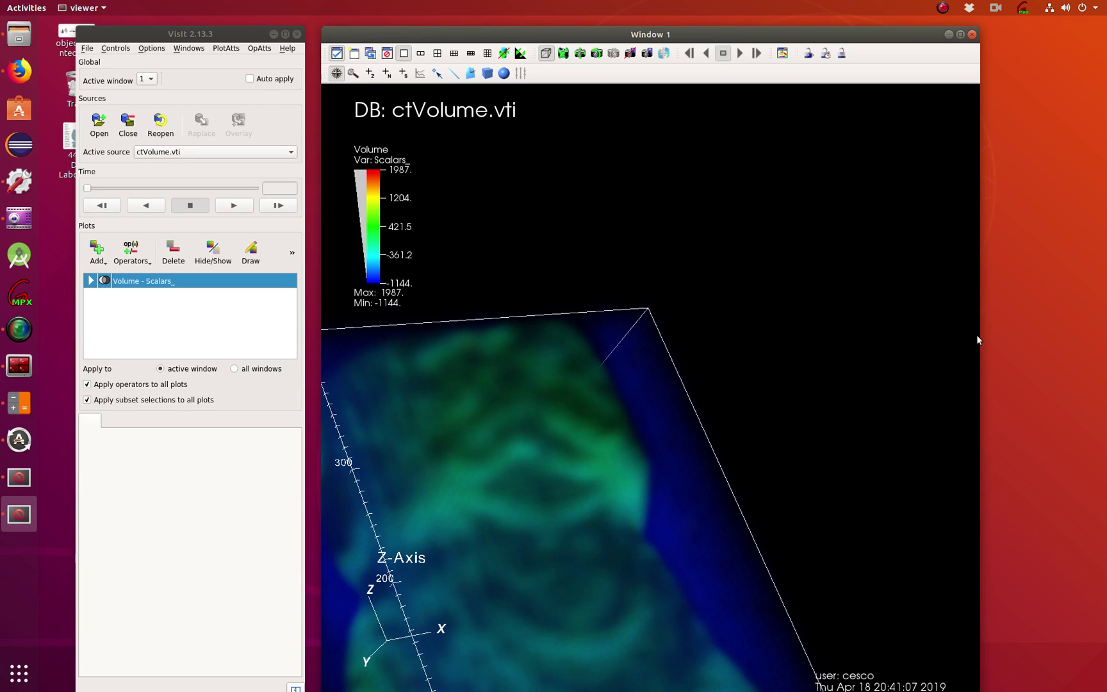
pyautogui.moveTo(606, 37); pyautogui.dragTo(603, 31)
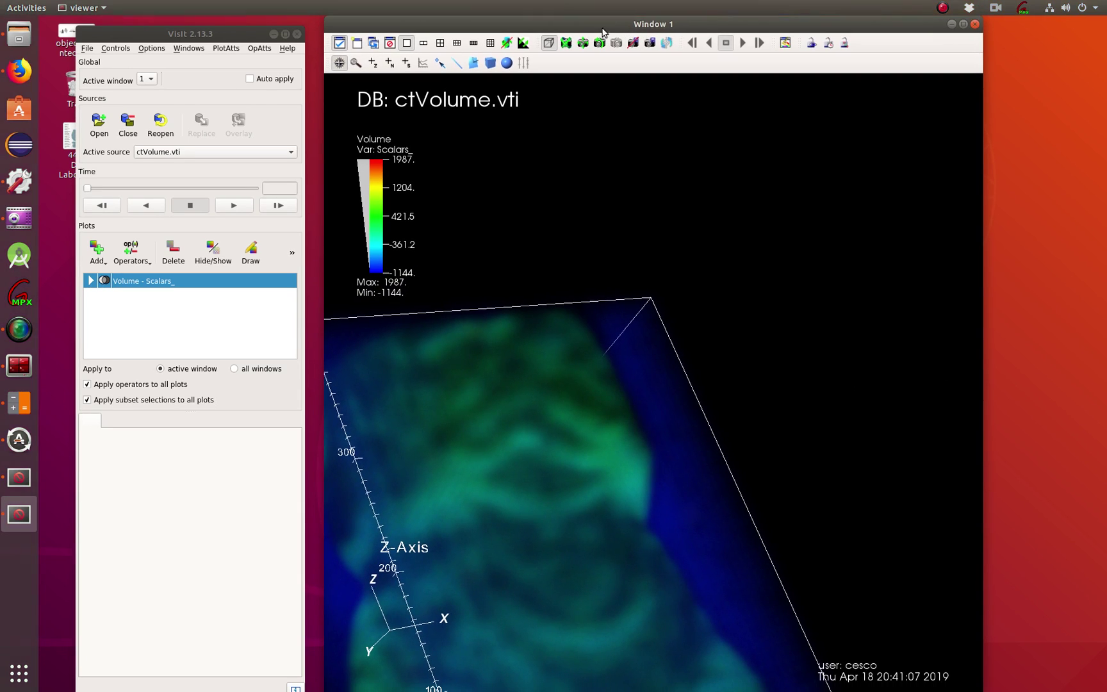
pyautogui.moveTo(225, 36); pyautogui.dragTo(228, 25)
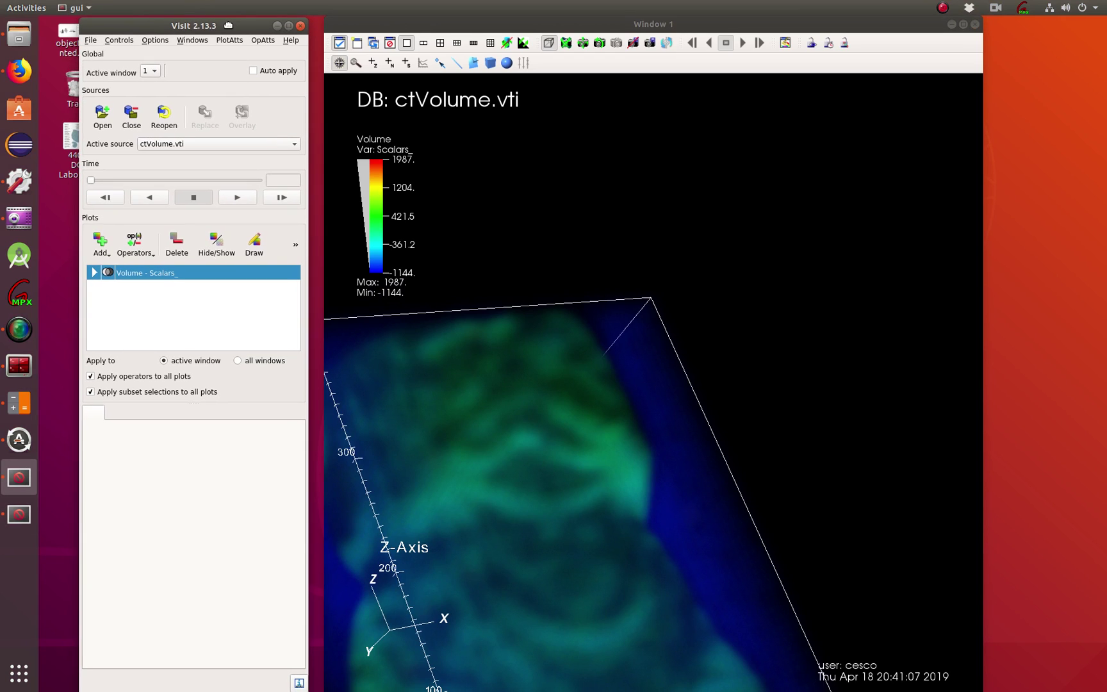
# Add a Histogram plot of Scalars_.
pyautogui.click(107, 258)
pyautogui.moveTo(110, 282)
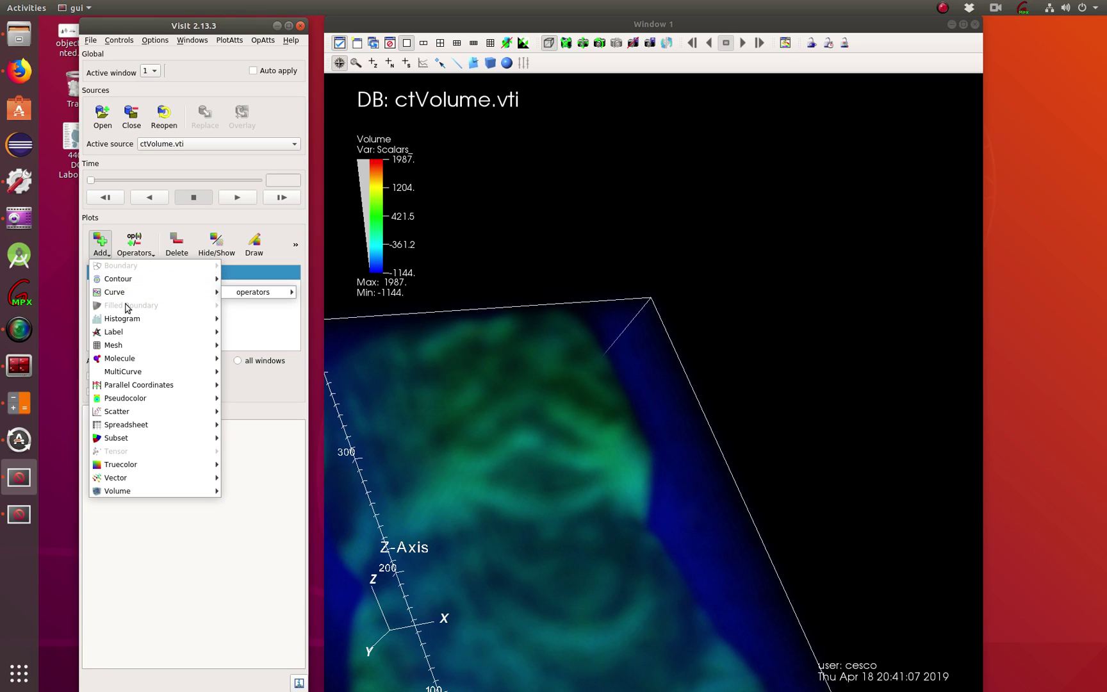
pyautogui.moveTo(122, 350)
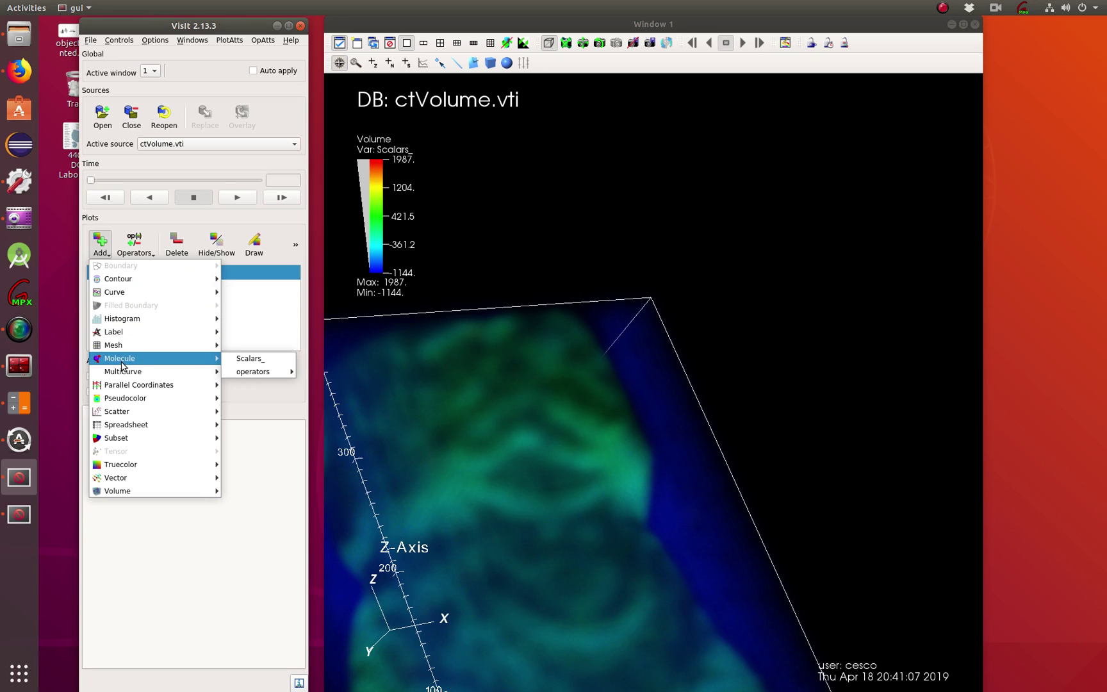
pyautogui.moveTo(131, 320)
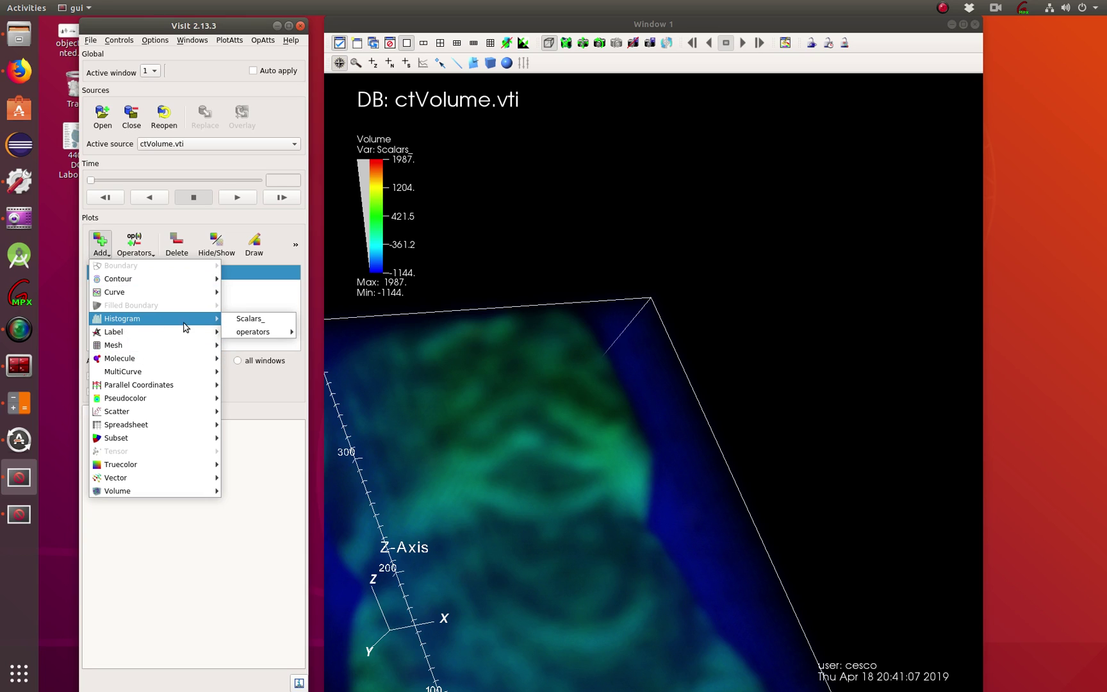
pyautogui.click(234, 319)
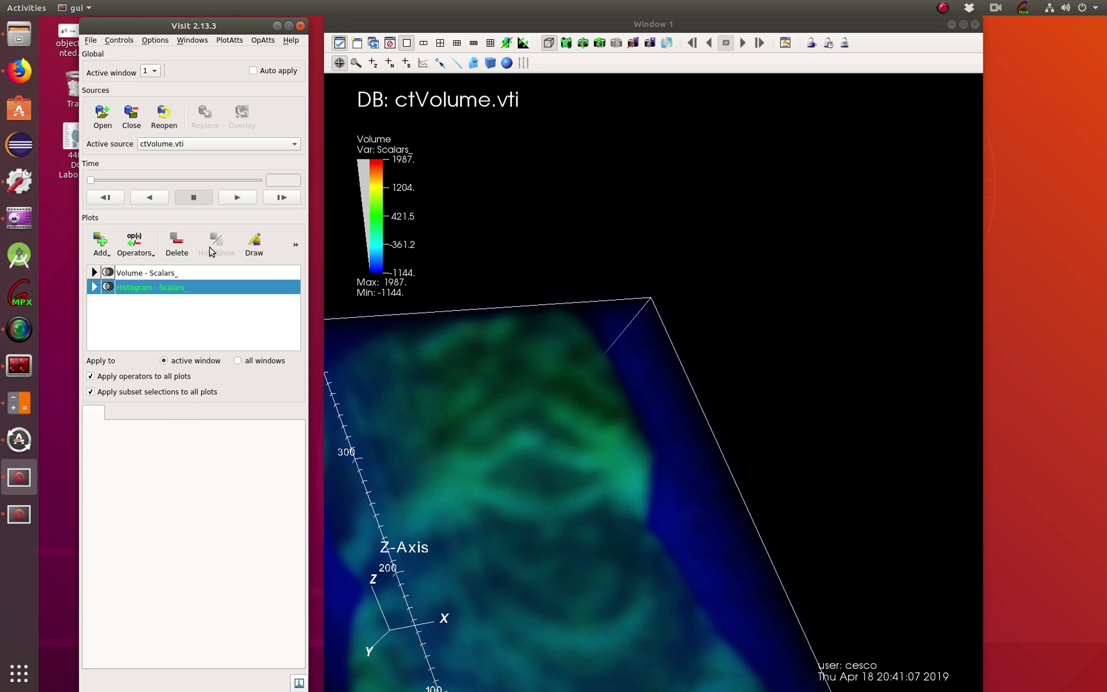
# Draw the Histogram, dismiss the 2D-vs-3D error, and delete the Histogram plot.
pyautogui.click(254, 243)
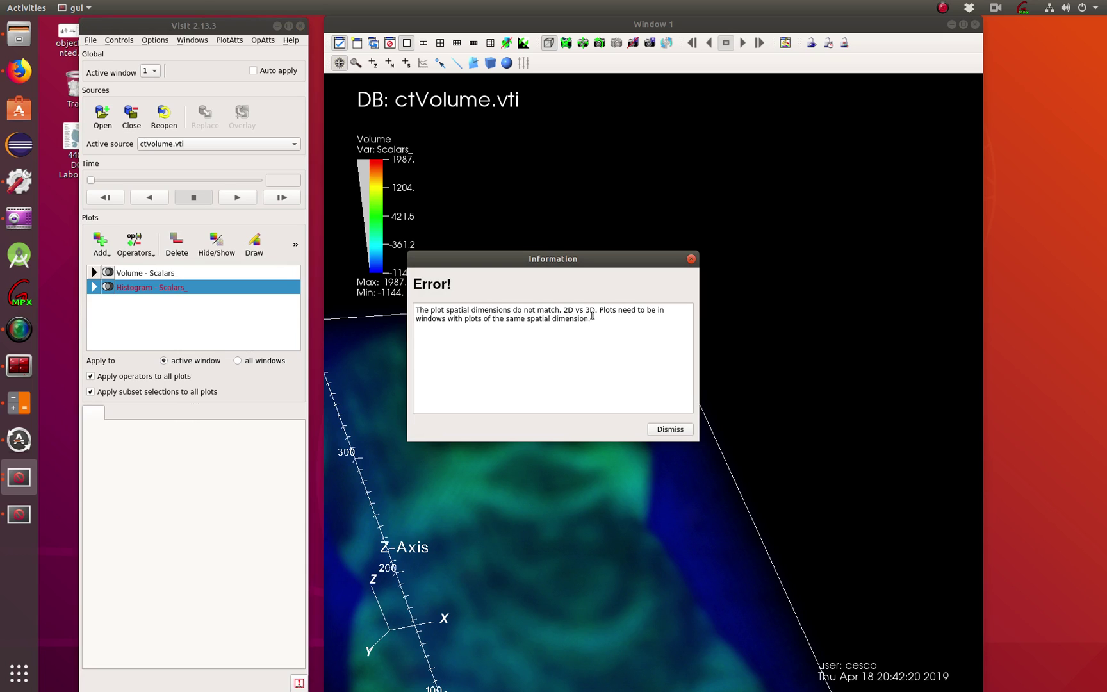
pyautogui.click(691, 259)
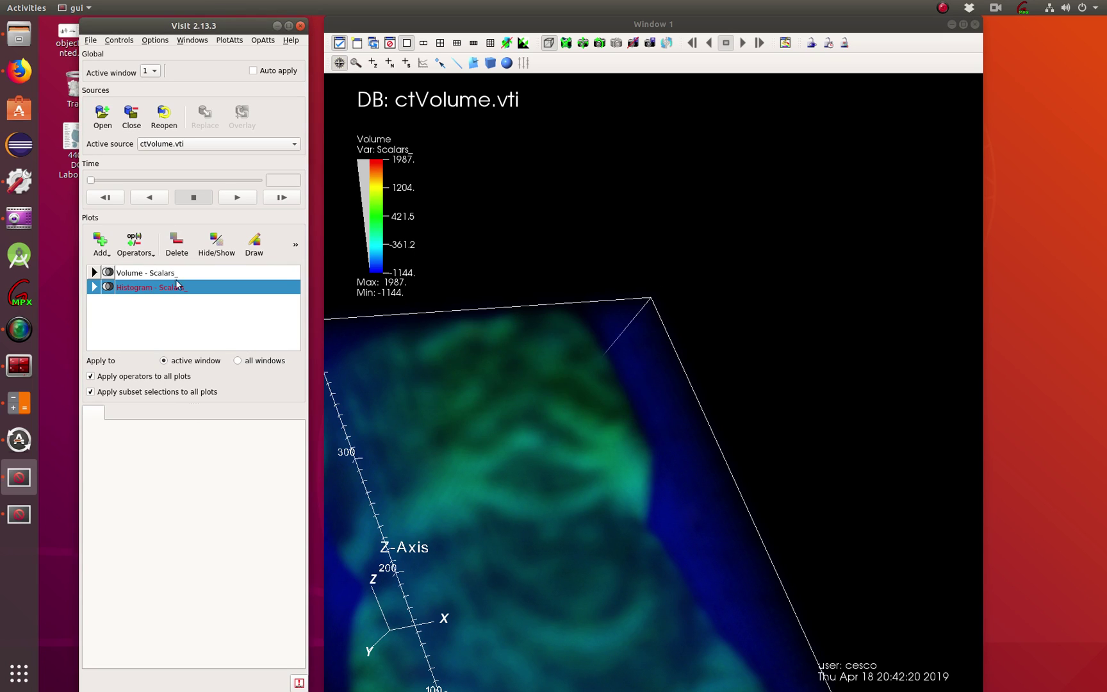
pyautogui.click(177, 242)
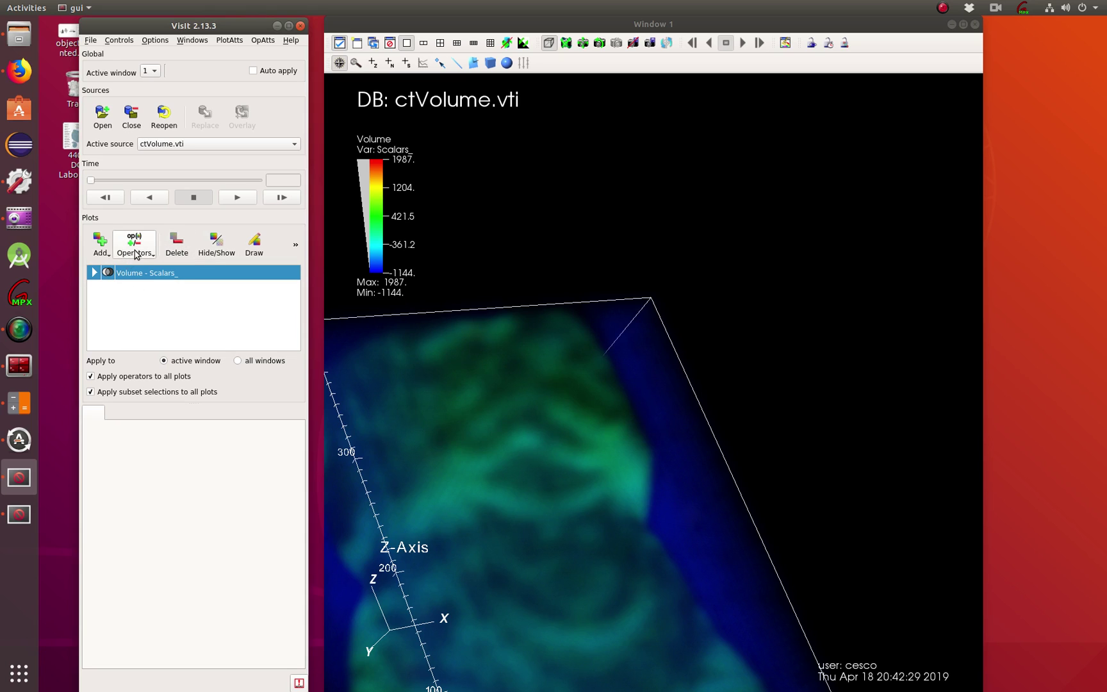
# Add a Pseudocolor plot of Scalars_ and draw it.
pyautogui.click(100, 246)
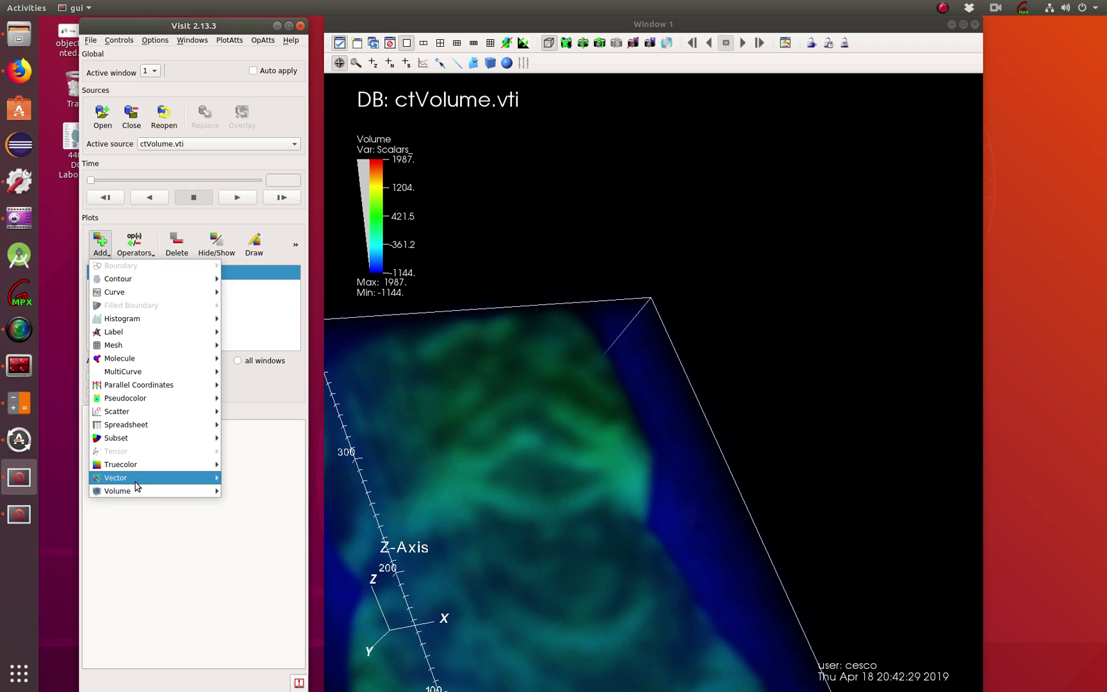
pyautogui.moveTo(128, 402)
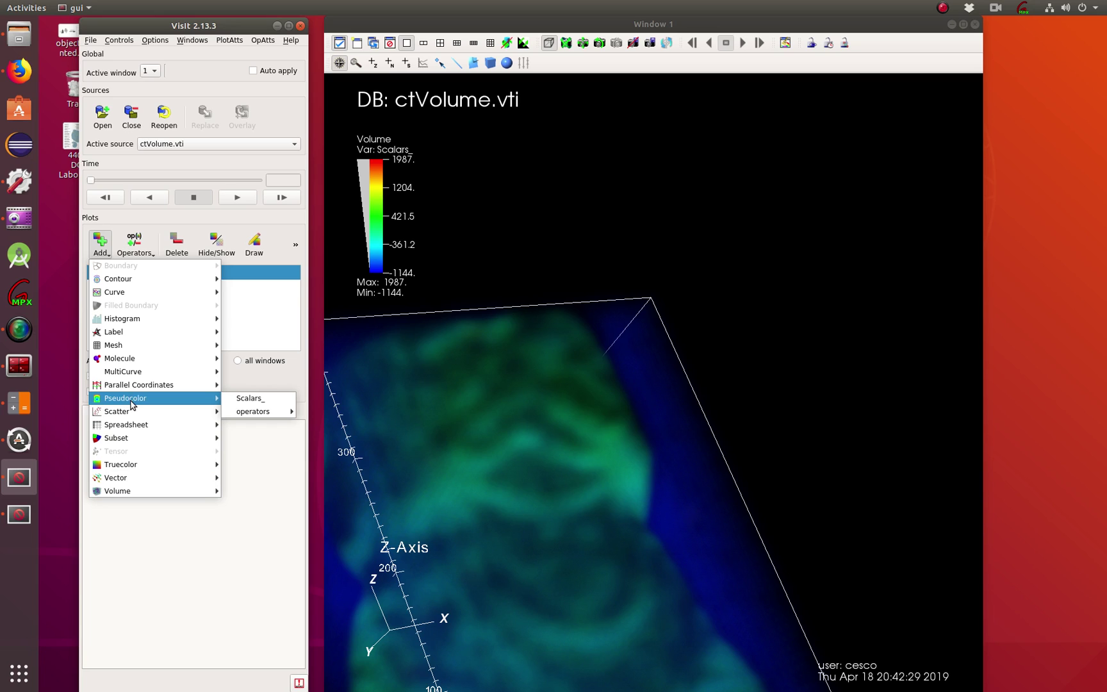
pyautogui.click(255, 399)
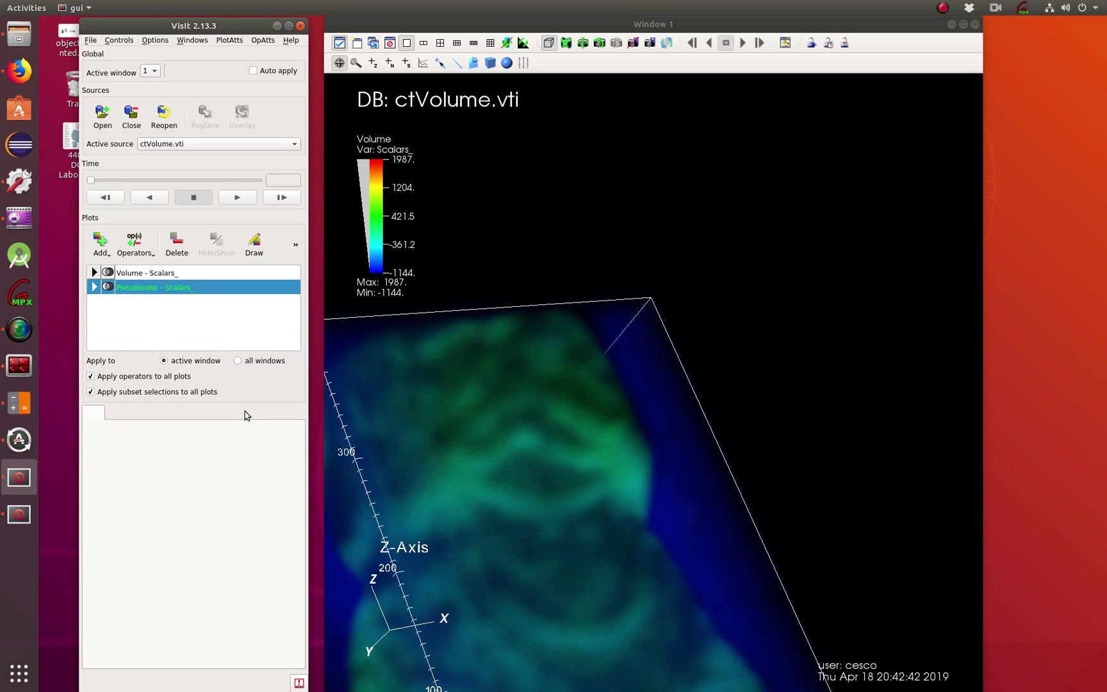
pyautogui.click(254, 243)
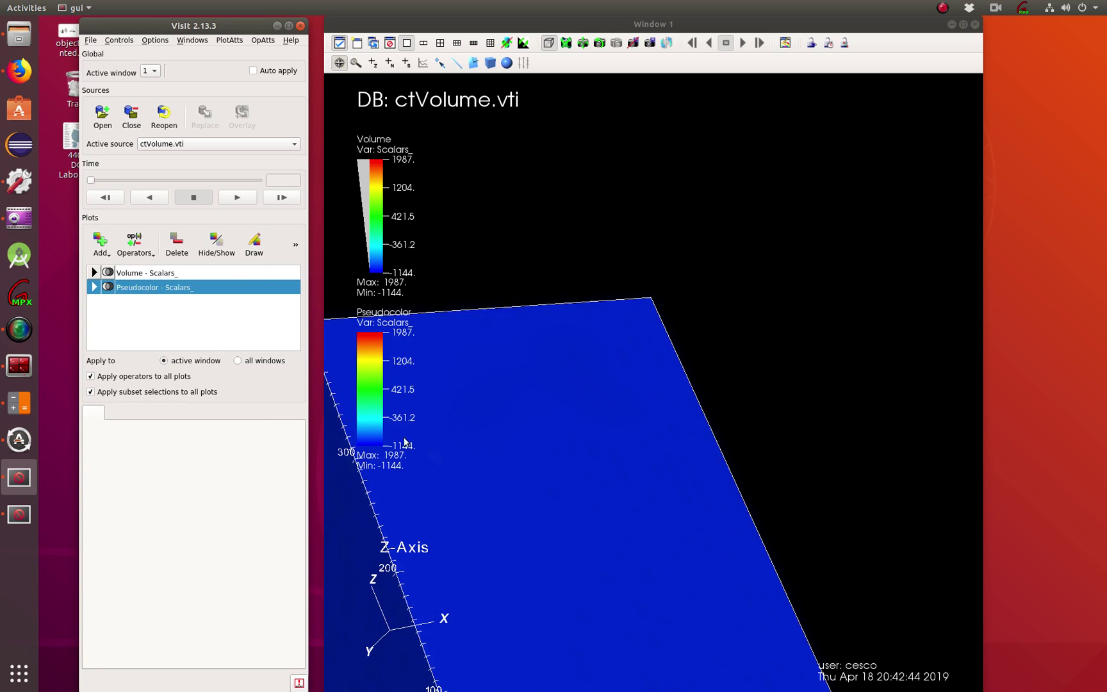
# Maximize Window 1, rotate the volume through several orientations, then restore the window.
pyautogui.moveTo(561, 428); pyautogui.dragTo(503, 506)
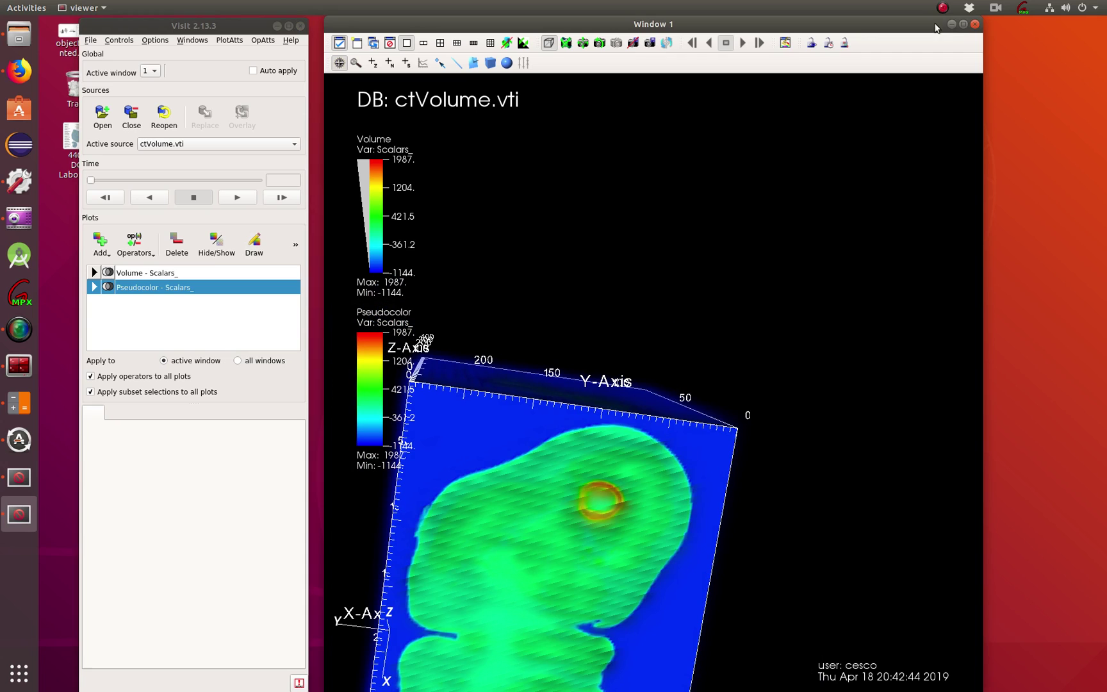
pyautogui.click(963, 24)
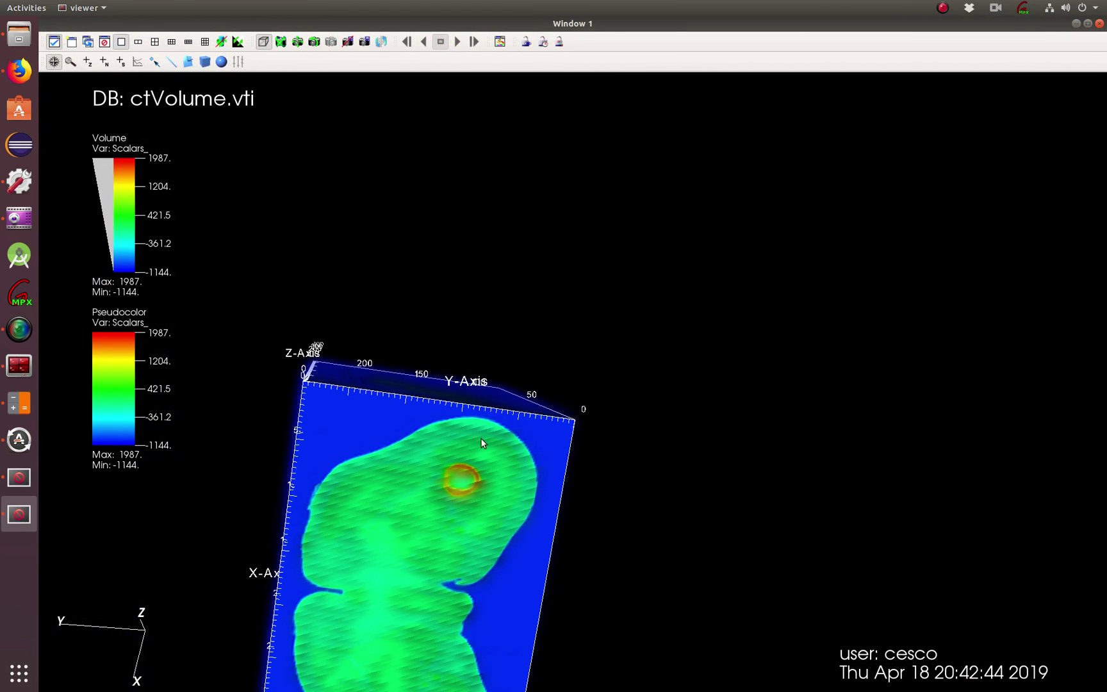
pyautogui.moveTo(482, 442); pyautogui.dragTo(541, 384)
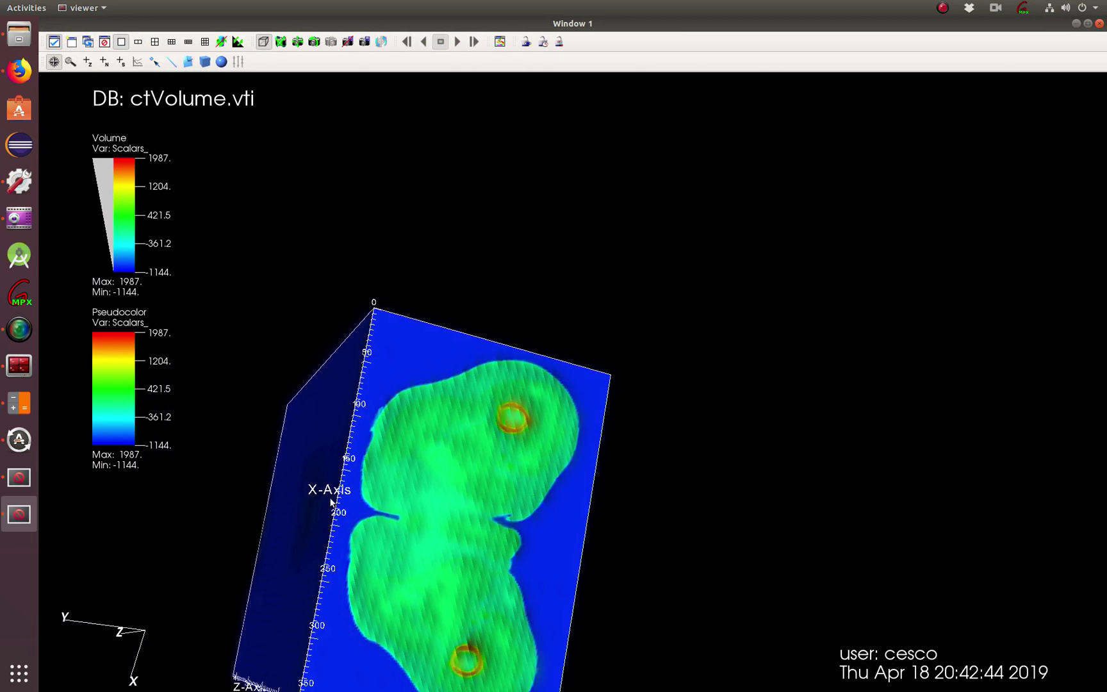
pyautogui.moveTo(330, 502); pyautogui.dragTo(394, 469)
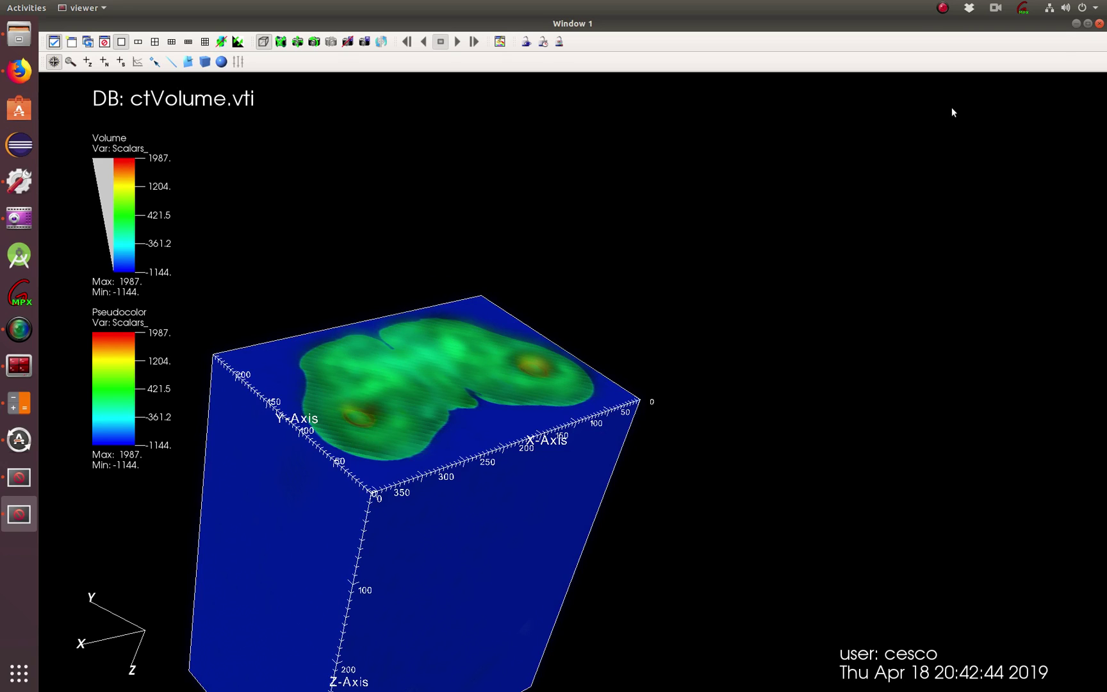
pyautogui.click(1088, 23)
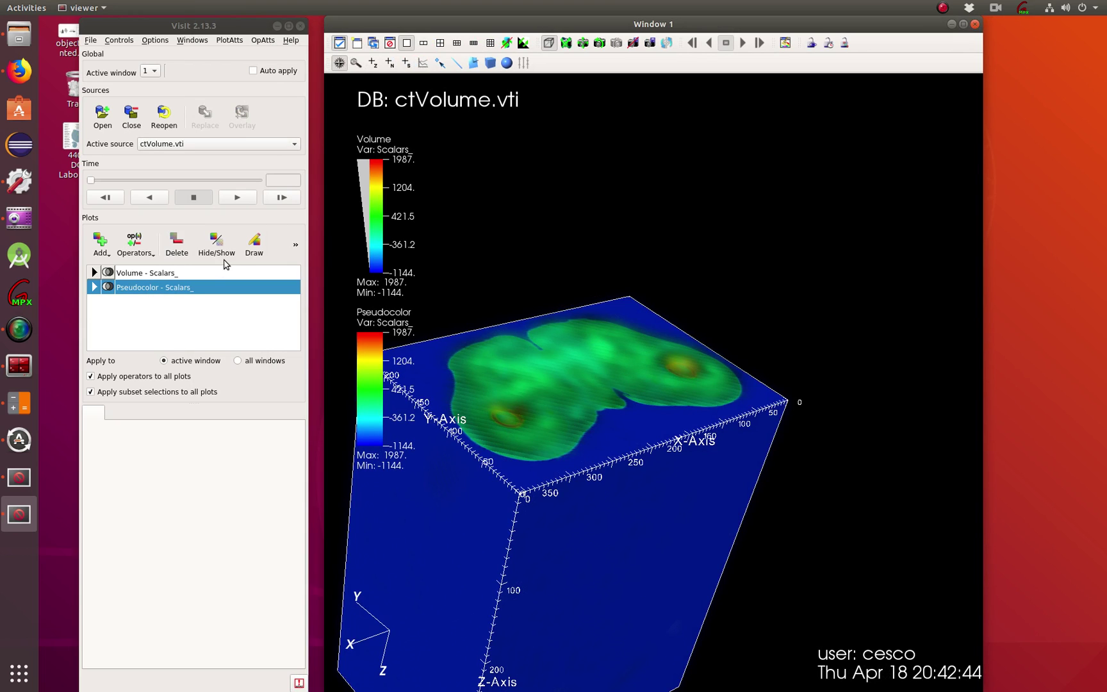
# Replace the Pseudocolor plot with a Scatter plot of Scalars_, Y variable set to default.
pyautogui.click(175, 248)
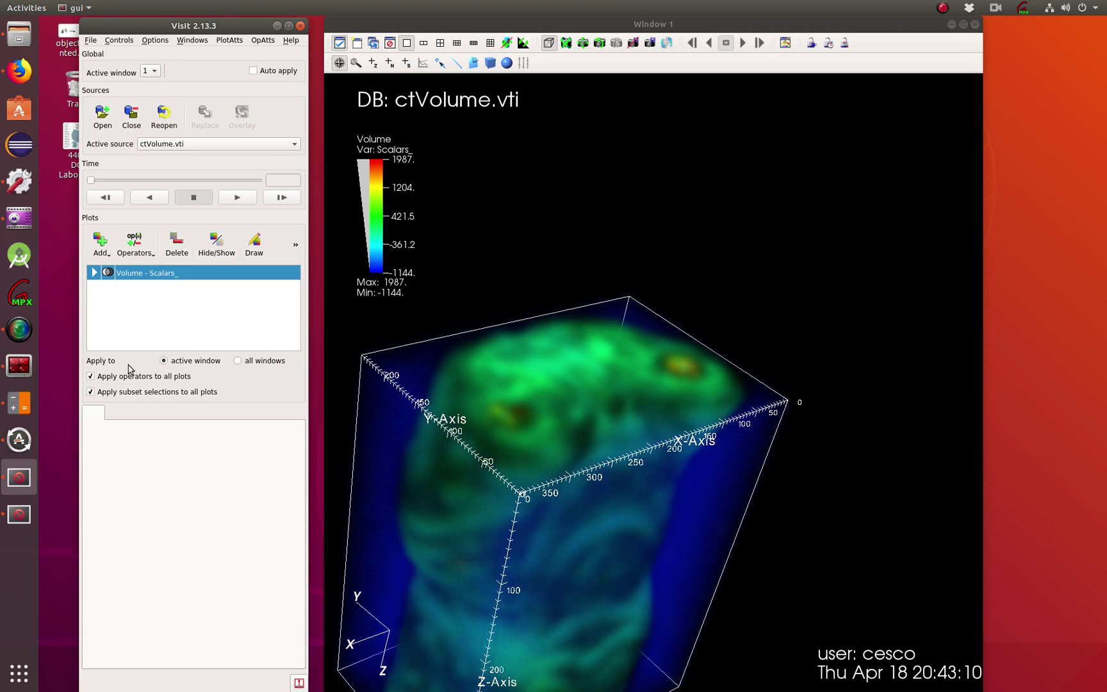
pyautogui.moveTo(514, 333); pyautogui.dragTo(311, 417)
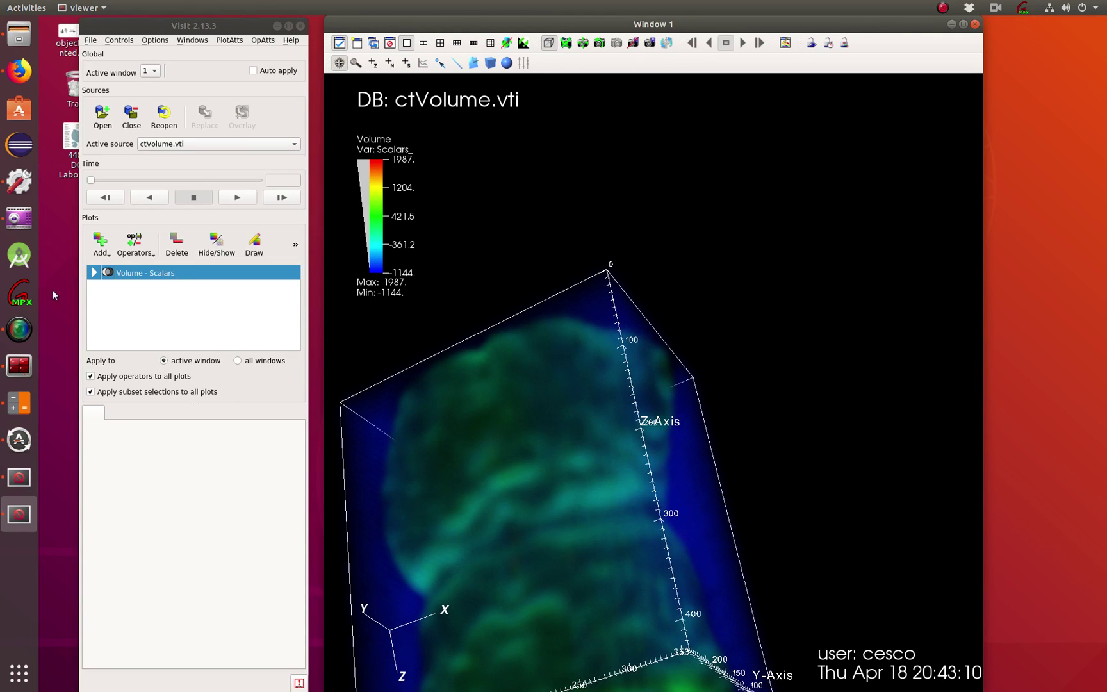
pyautogui.click(103, 243)
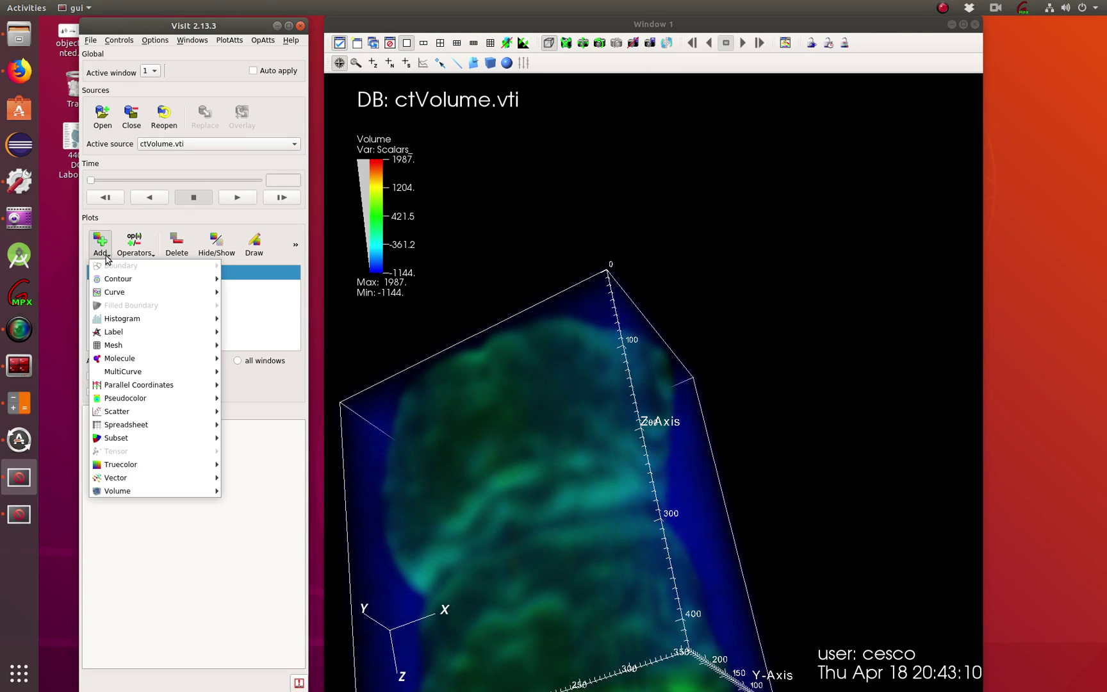
pyautogui.moveTo(101, 383)
pyautogui.moveTo(113, 415)
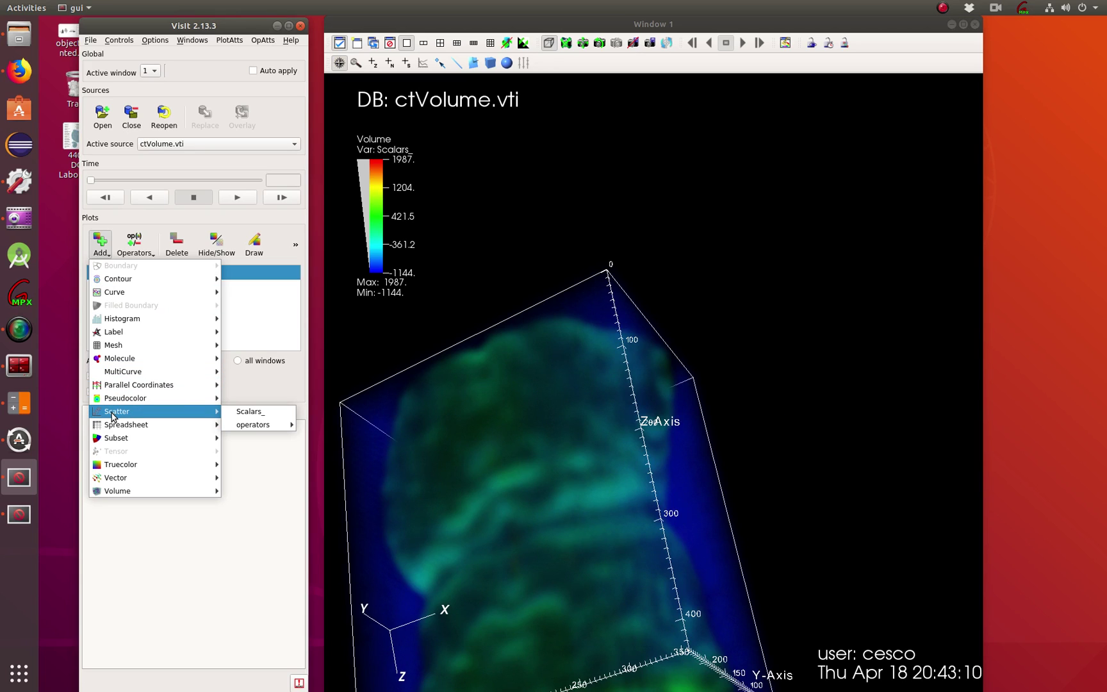
pyautogui.click(254, 413)
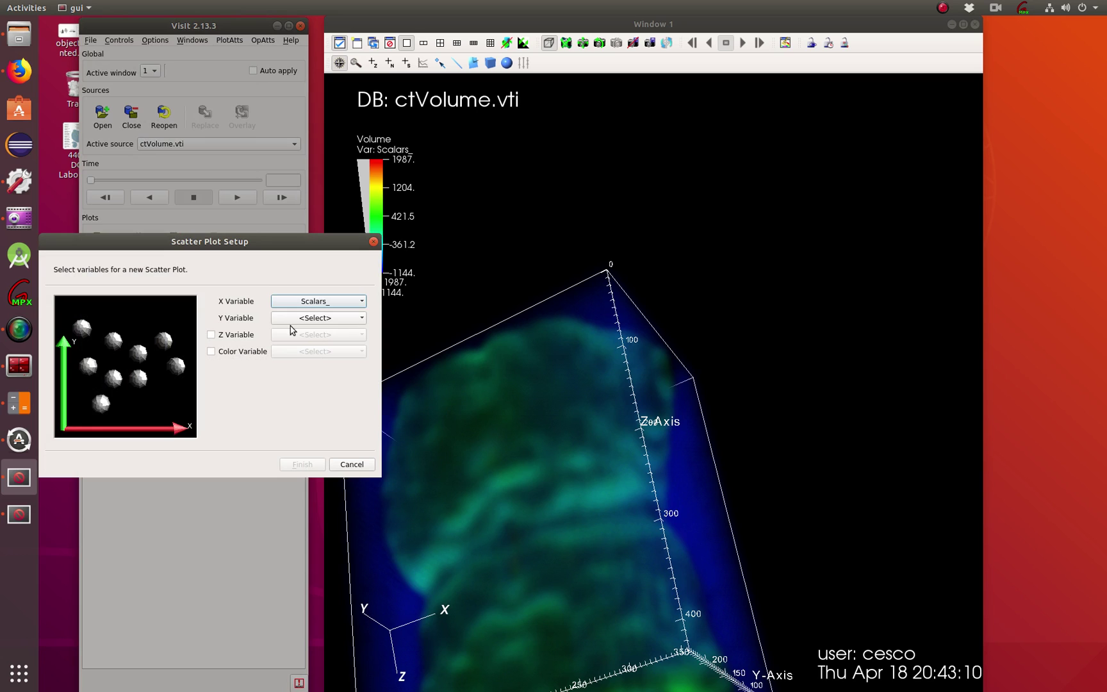
pyautogui.click(322, 318)
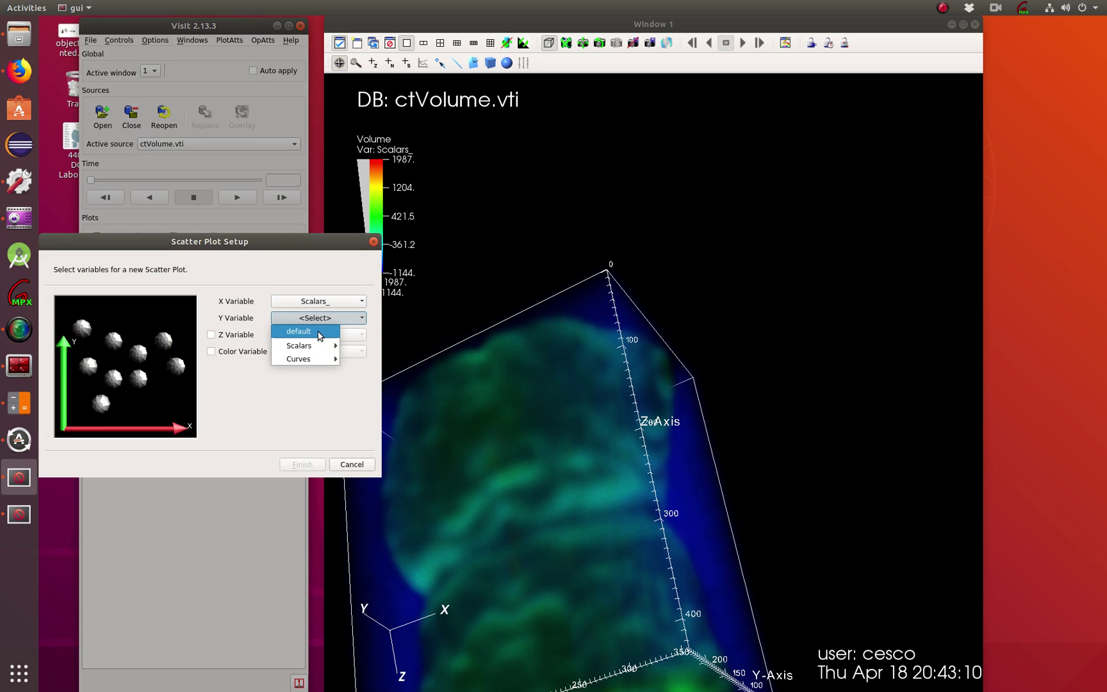
pyautogui.click(319, 333)
pyautogui.click(301, 464)
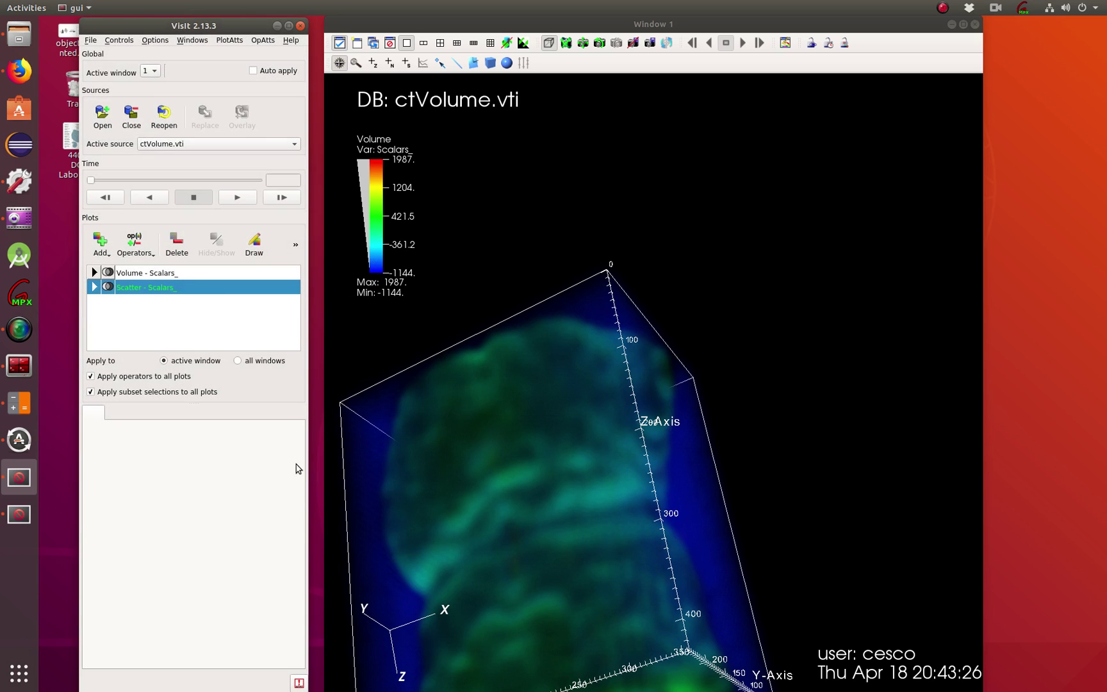
# Draw the Scatter plot and dismiss the 2D-vs-3D dimension error.
pyautogui.click(254, 250)
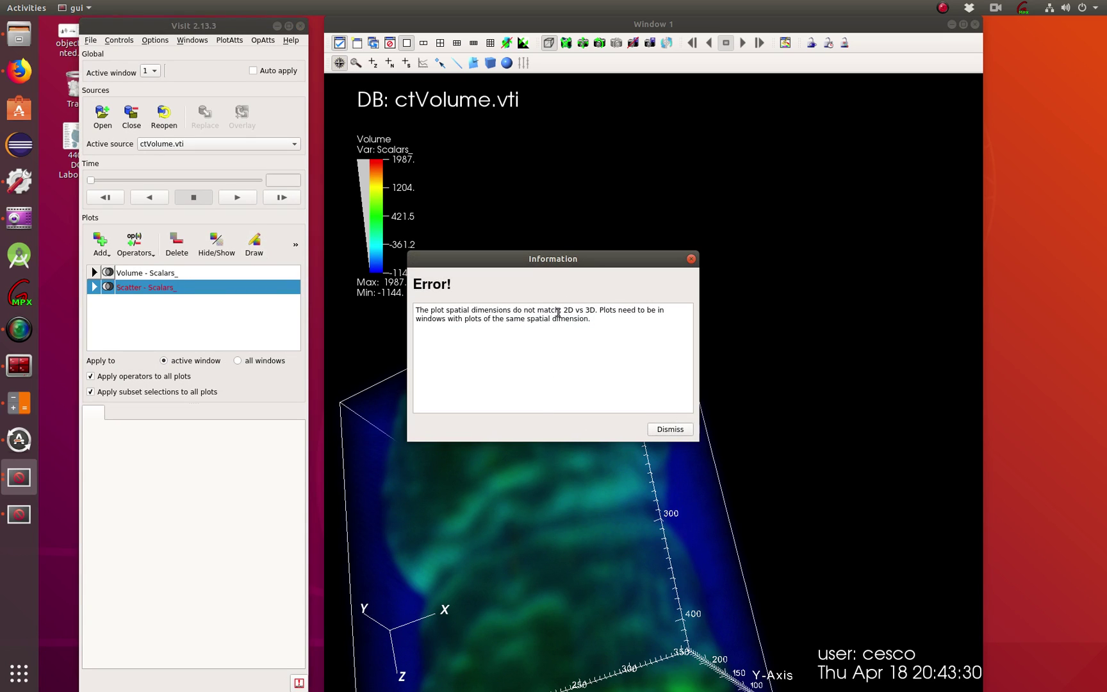
pyautogui.moveTo(563, 310); pyautogui.dragTo(595, 311)
pyautogui.click(581, 343)
pyautogui.click(669, 429)
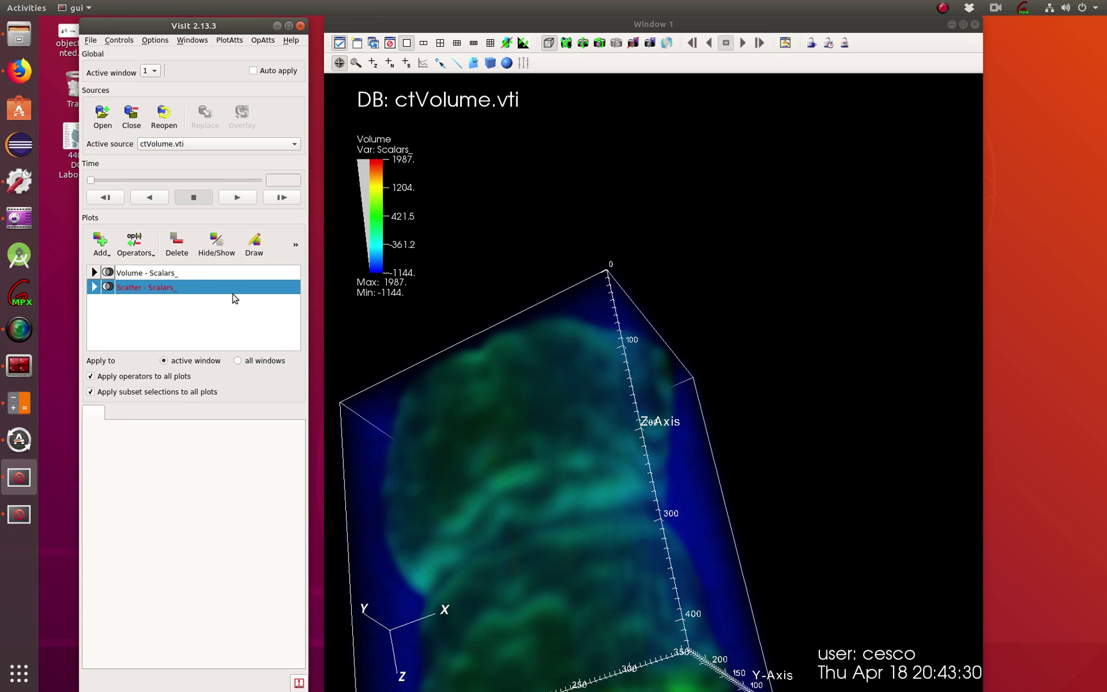
# Replace the failed Scatter plot with a Spreadsheet plot of Scalars_ and draw it.
pyautogui.click(176, 243)
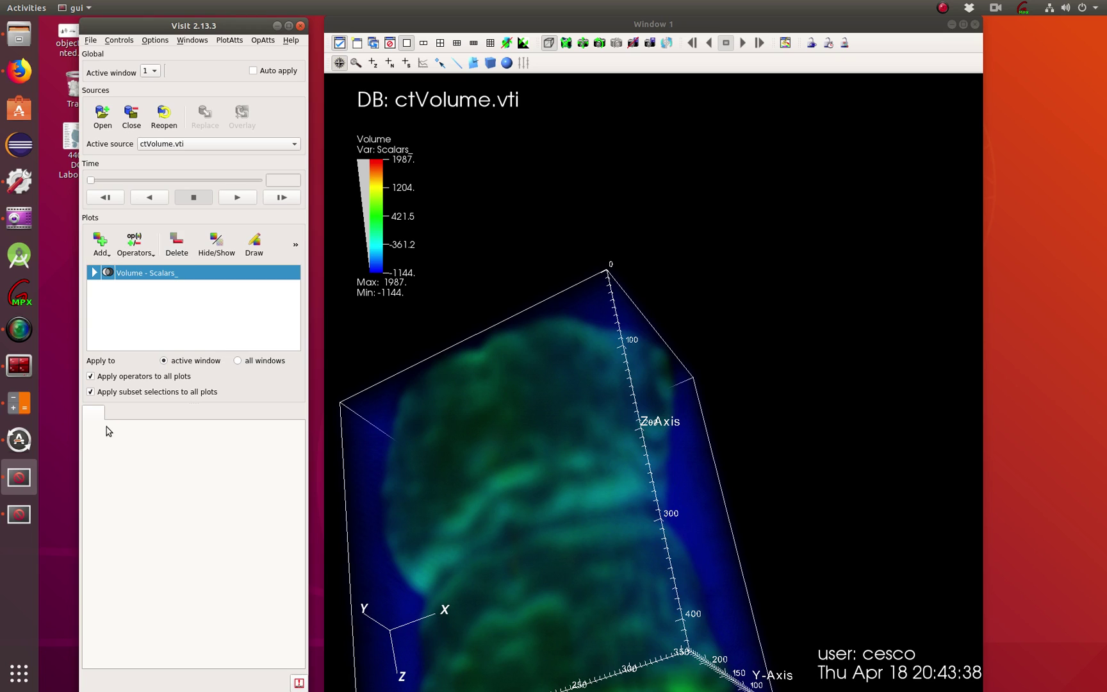
pyautogui.click(99, 243)
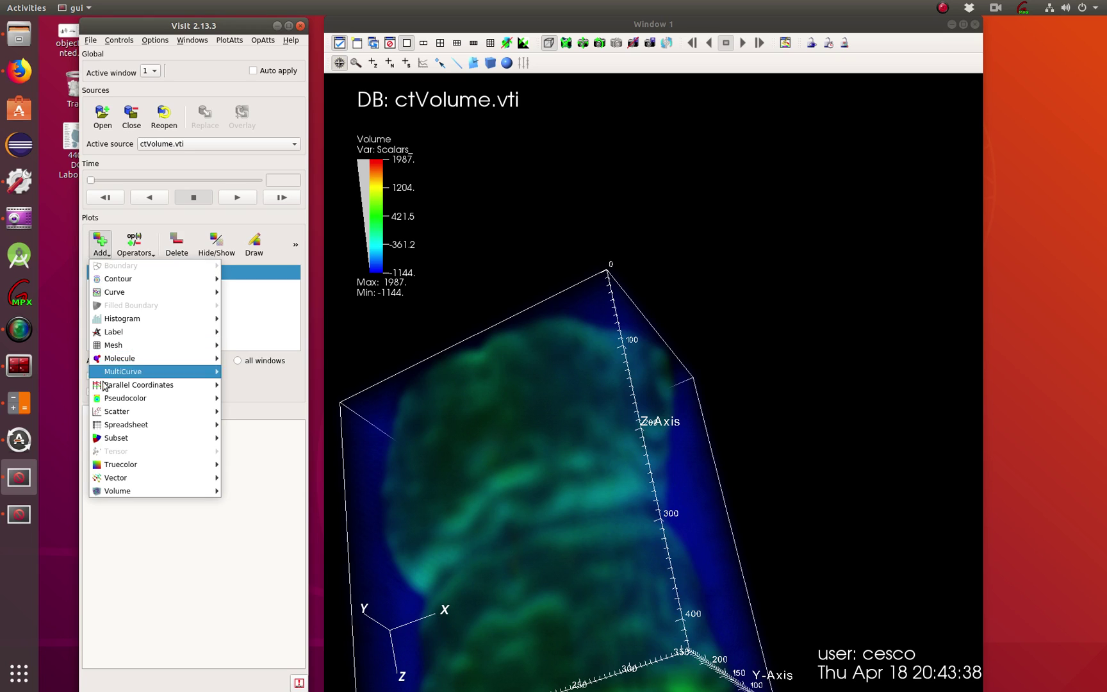
pyautogui.moveTo(116, 495)
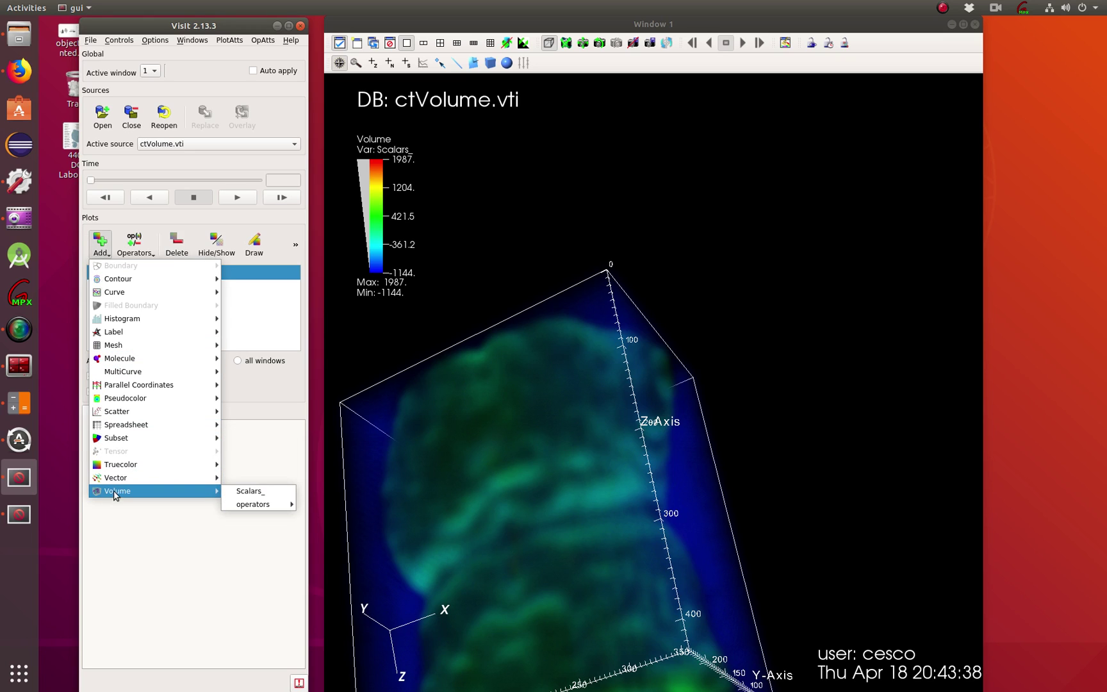
pyautogui.moveTo(121, 431)
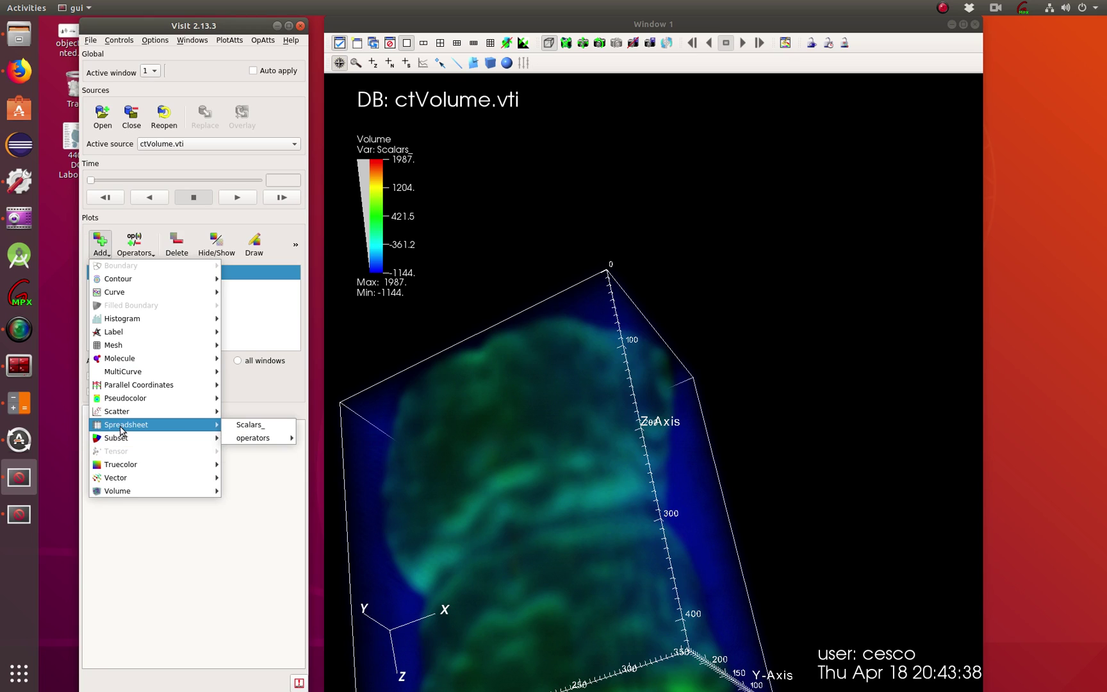
pyautogui.click(248, 425)
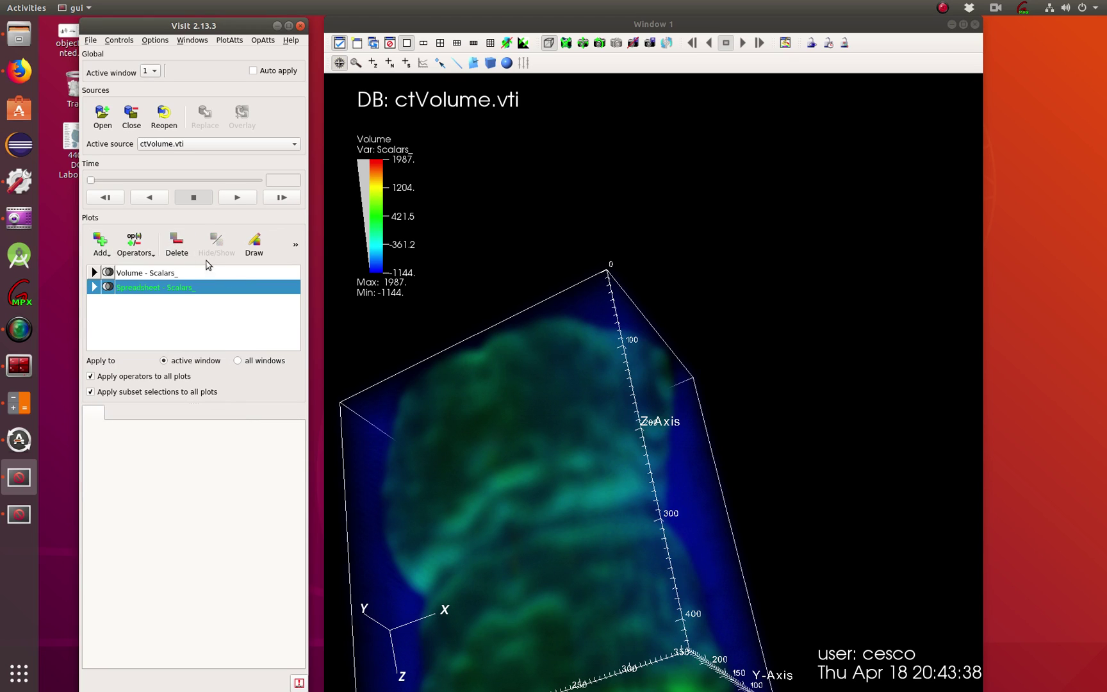
pyautogui.click(262, 251)
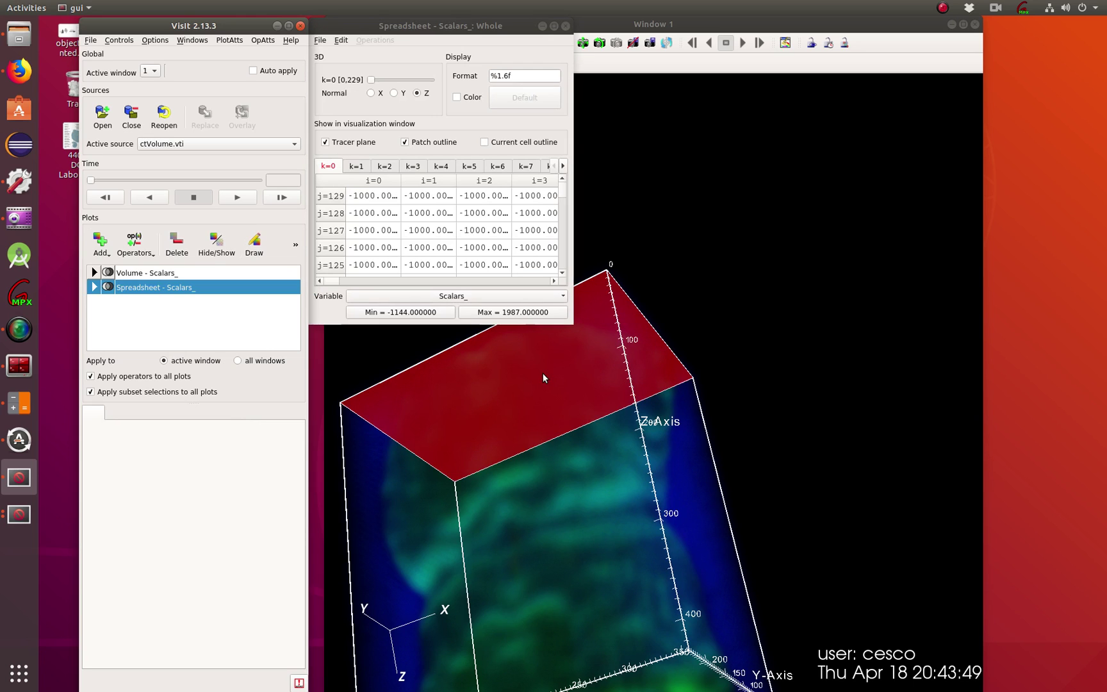
# Maximize the render window, rotate the CT volume to show its X-axis edge, then restore it.
pyautogui.moveTo(578, 464); pyautogui.dragTo(579, 360)
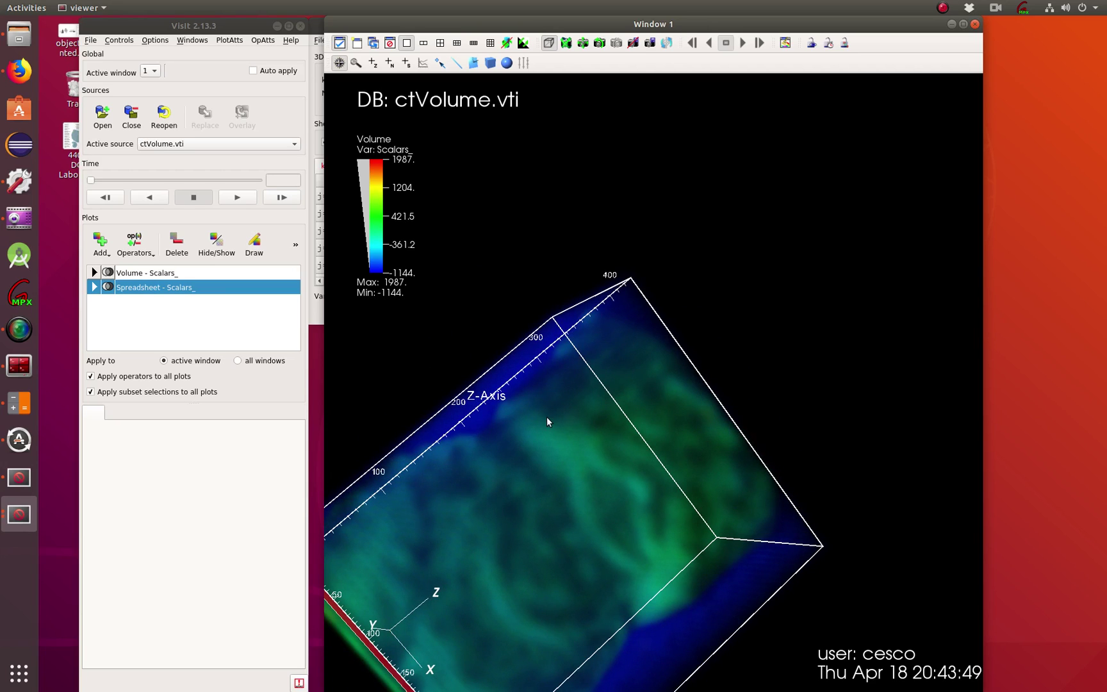
pyautogui.doubleClick(892, 25)
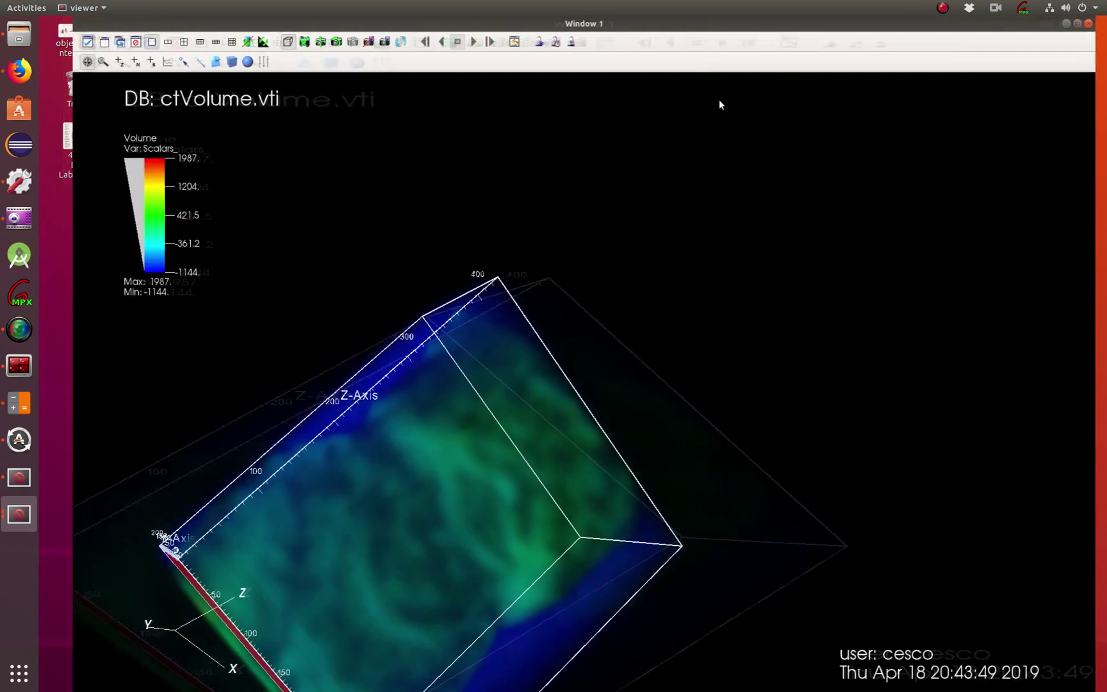
pyautogui.moveTo(462, 420); pyautogui.dragTo(430, 482)
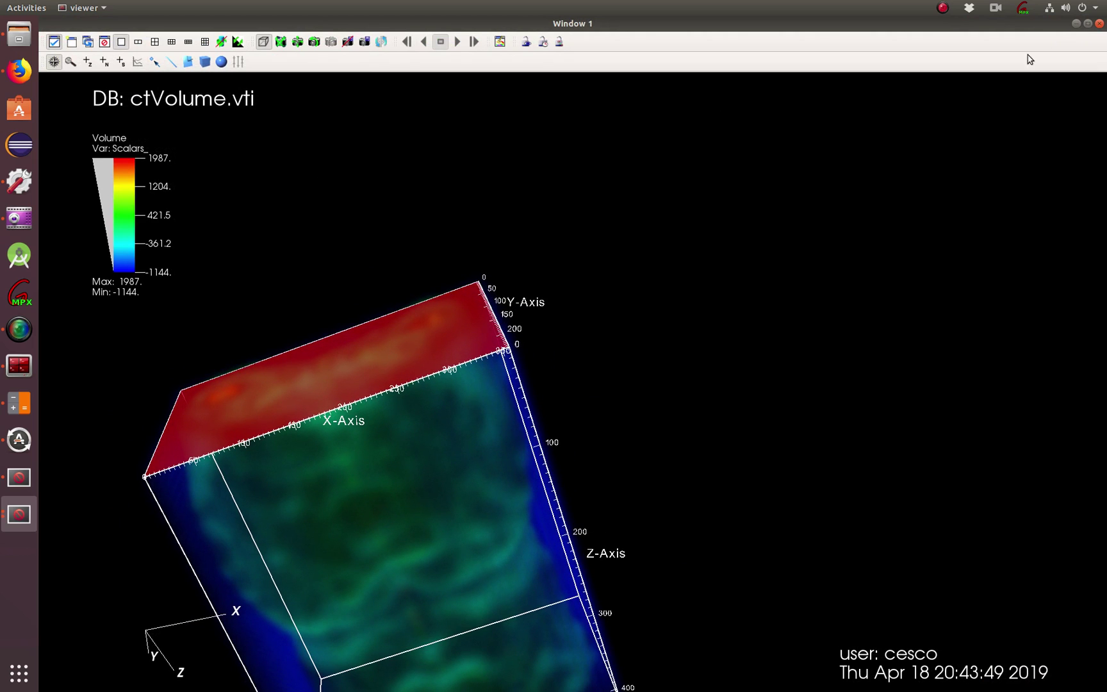
pyautogui.click(1087, 23)
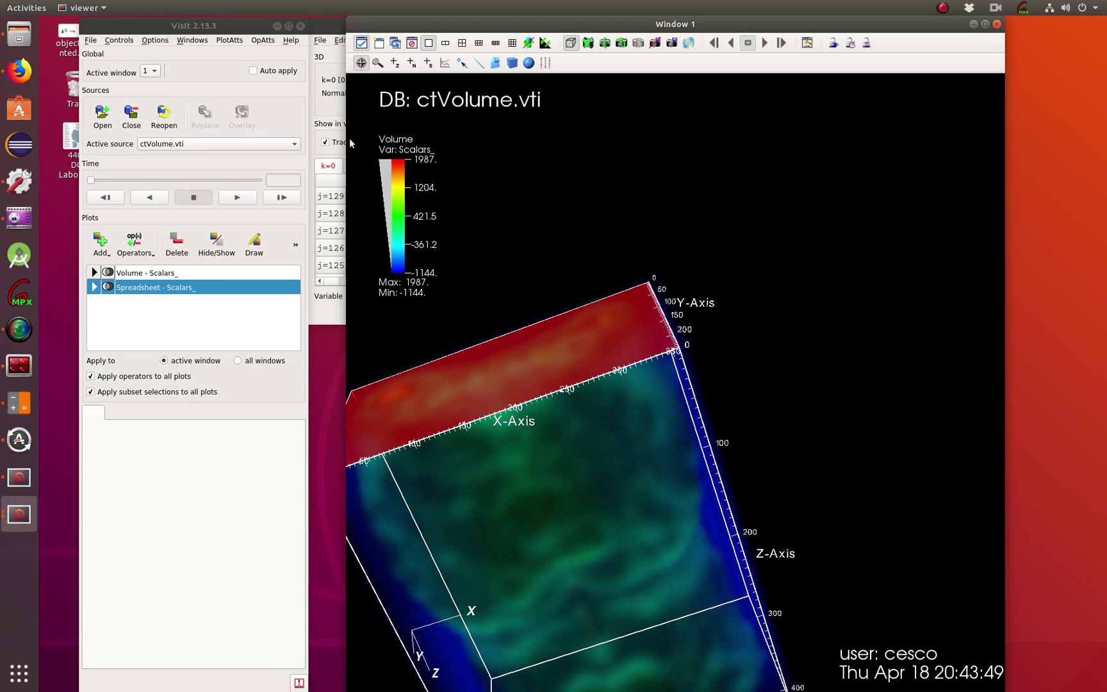
# Bring the Spreadsheet forward, move it up and widen it, then drag the k slider forward.
pyautogui.click(324, 109)
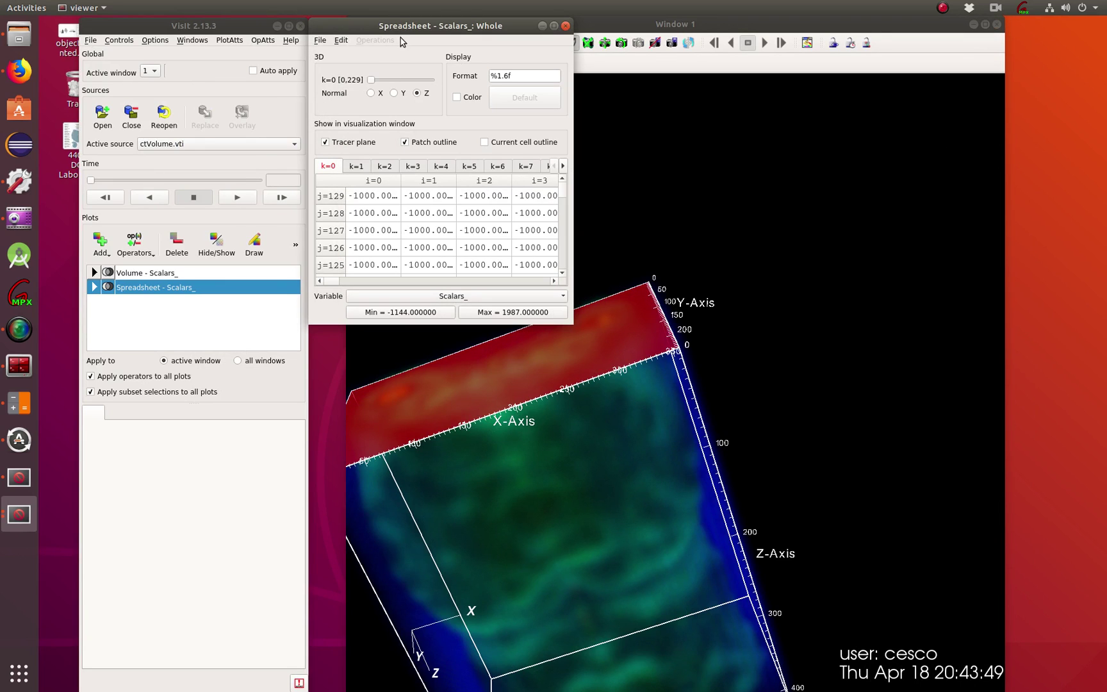
pyautogui.moveTo(379, 29); pyautogui.dragTo(160, 118)
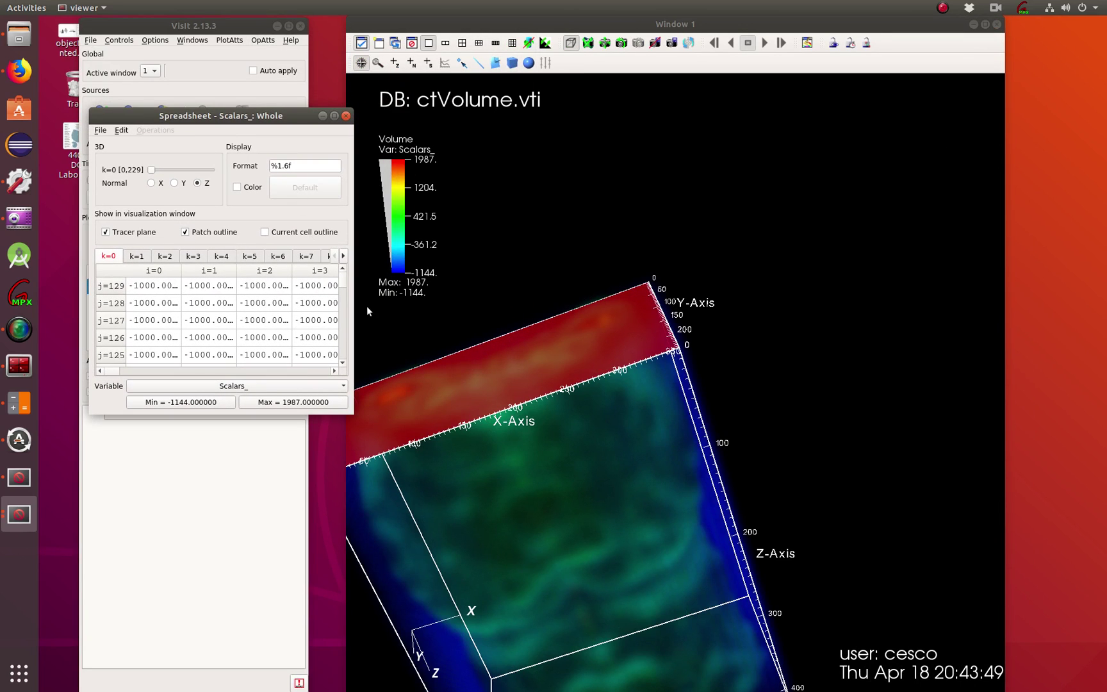
pyautogui.moveTo(352, 307); pyautogui.dragTo(845, 344)
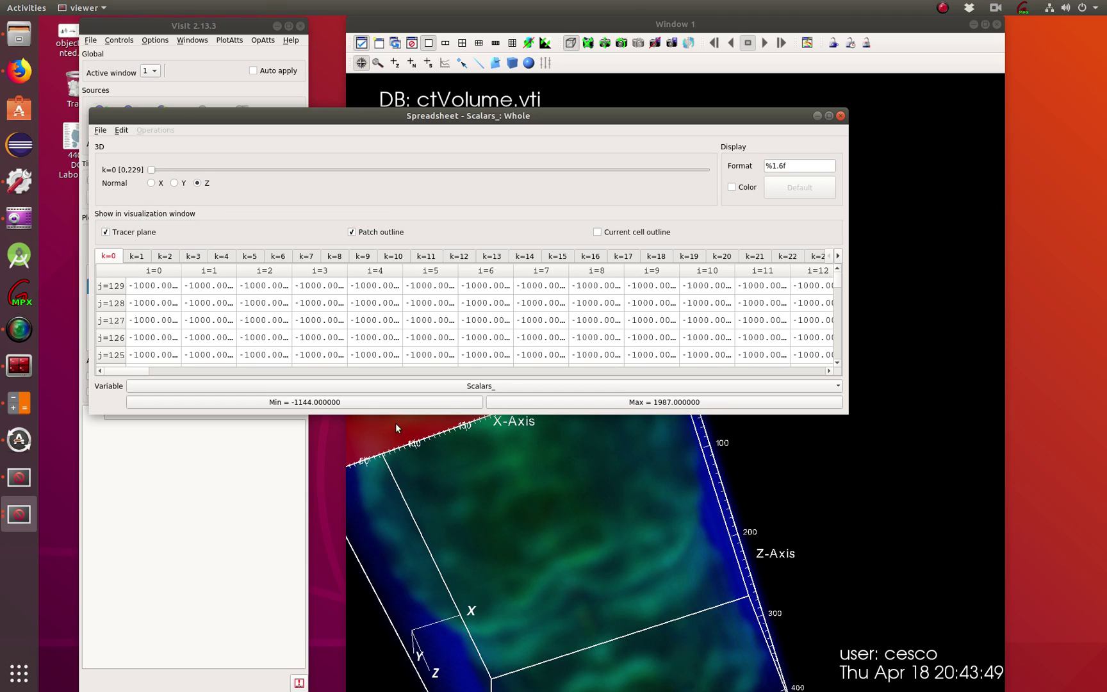
pyautogui.moveTo(398, 125); pyautogui.dragTo(415, 54)
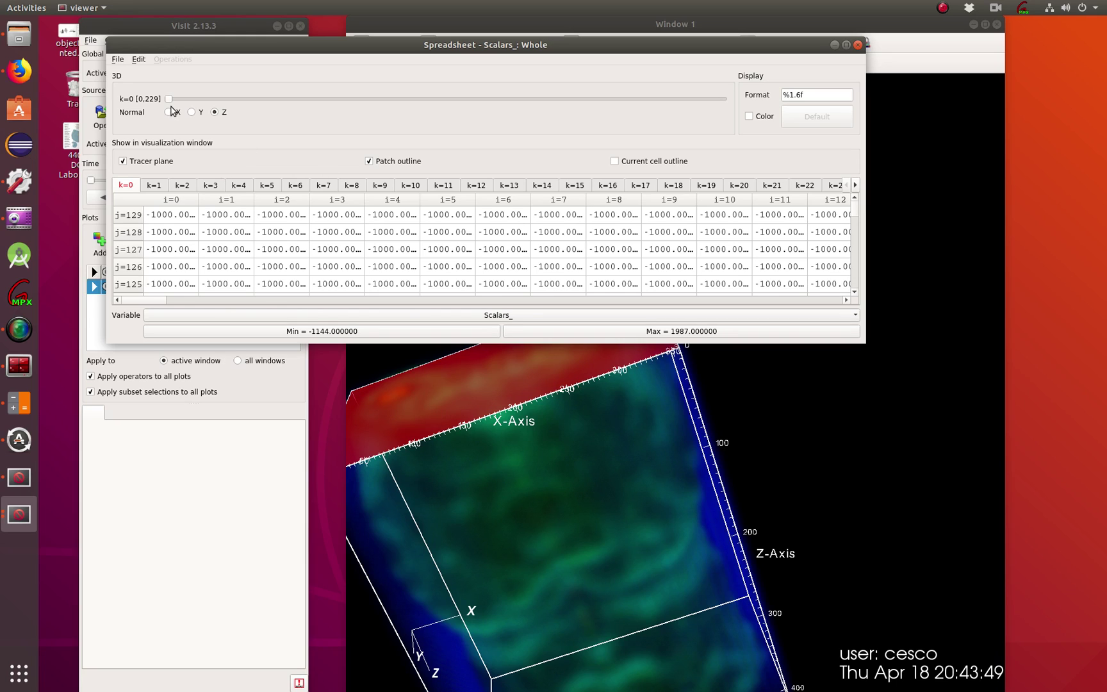
pyautogui.moveTo(170, 102); pyautogui.dragTo(270, 113)
# Move the slice deeper in k and select cell j=127, i=3 with its outline shown.
pyautogui.press('Right')
pyautogui.press('Right')
pyautogui.press('Right')
pyautogui.press('Right')
pyautogui.press('Right')
pyautogui.press('Right')
pyautogui.press('Right')
pyautogui.press('Right')
pyautogui.press('Right')
pyautogui.press('Right')
pyautogui.press('Right')
pyautogui.press('Right')
pyautogui.press('Right')
pyautogui.press('Right')
pyautogui.press('Right')
pyautogui.press('Right')
pyautogui.press('Right')
pyautogui.press('Right')
pyautogui.press('Right')
pyautogui.press('Right')
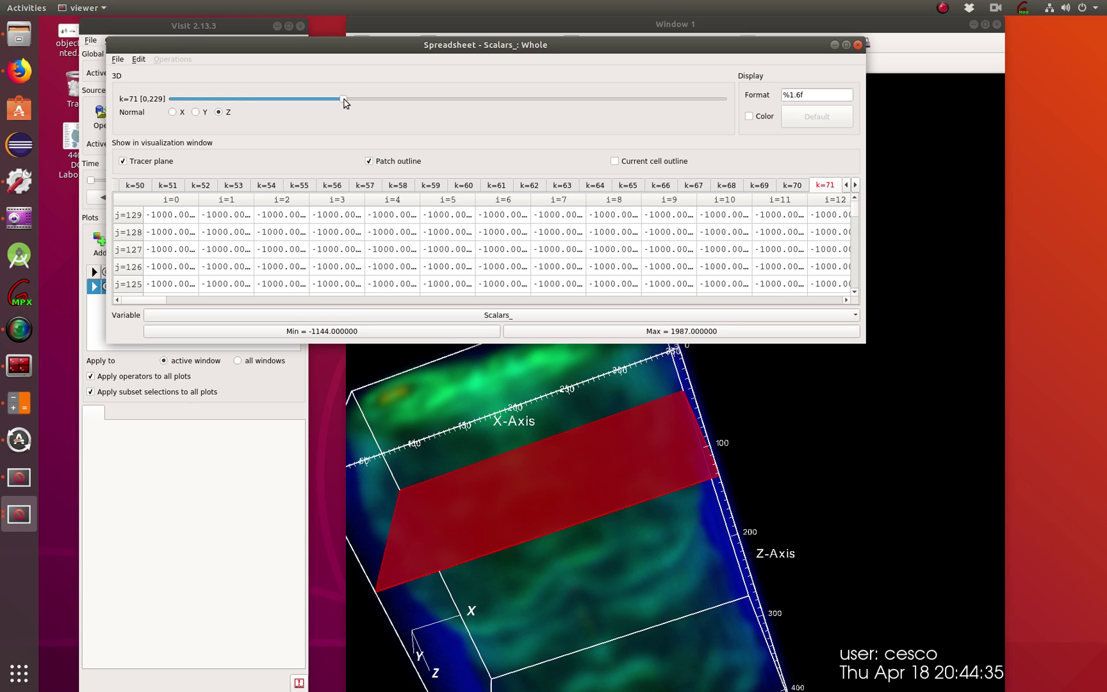
pyautogui.moveTo(344, 102); pyautogui.dragTo(409, 196)
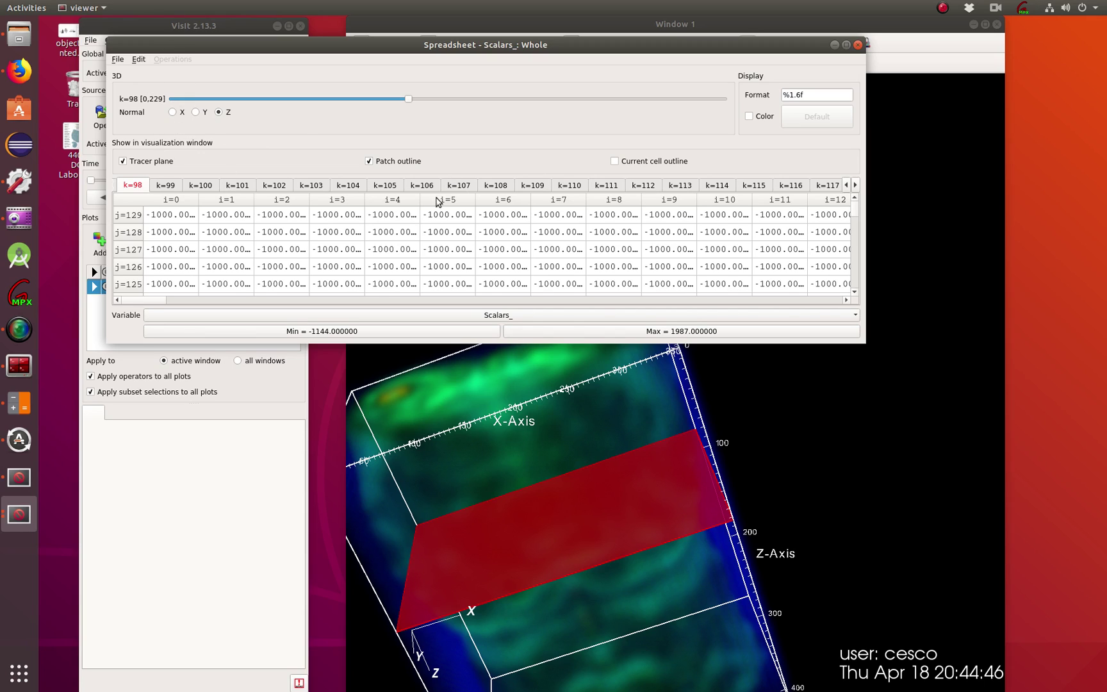
pyautogui.click(617, 162)
pyautogui.click(616, 162)
pyautogui.click(358, 248)
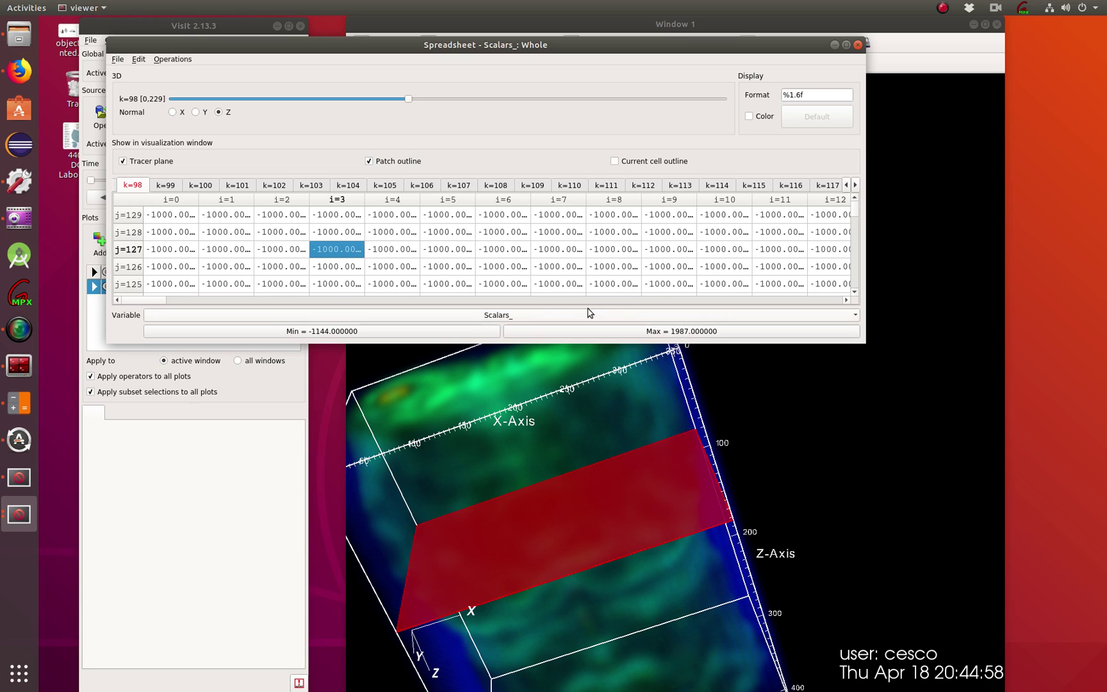
# Use Min and Max to land on the -1144 minimum at k=202, leaving the variable unchanged.
pyautogui.click(452, 335)
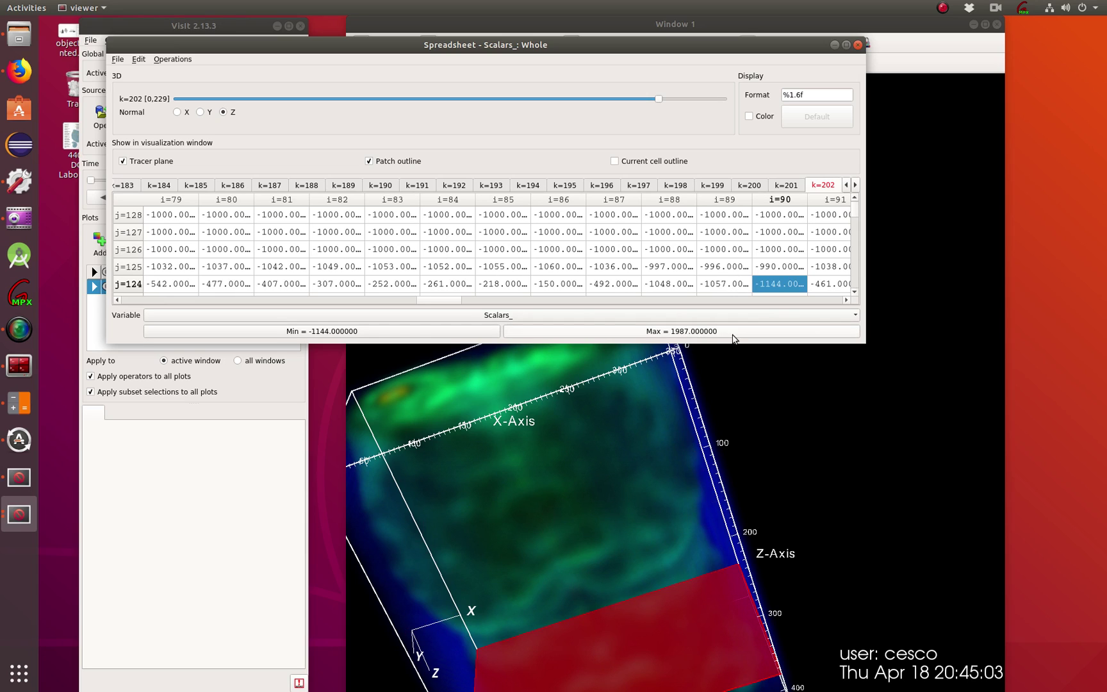
pyautogui.click(734, 334)
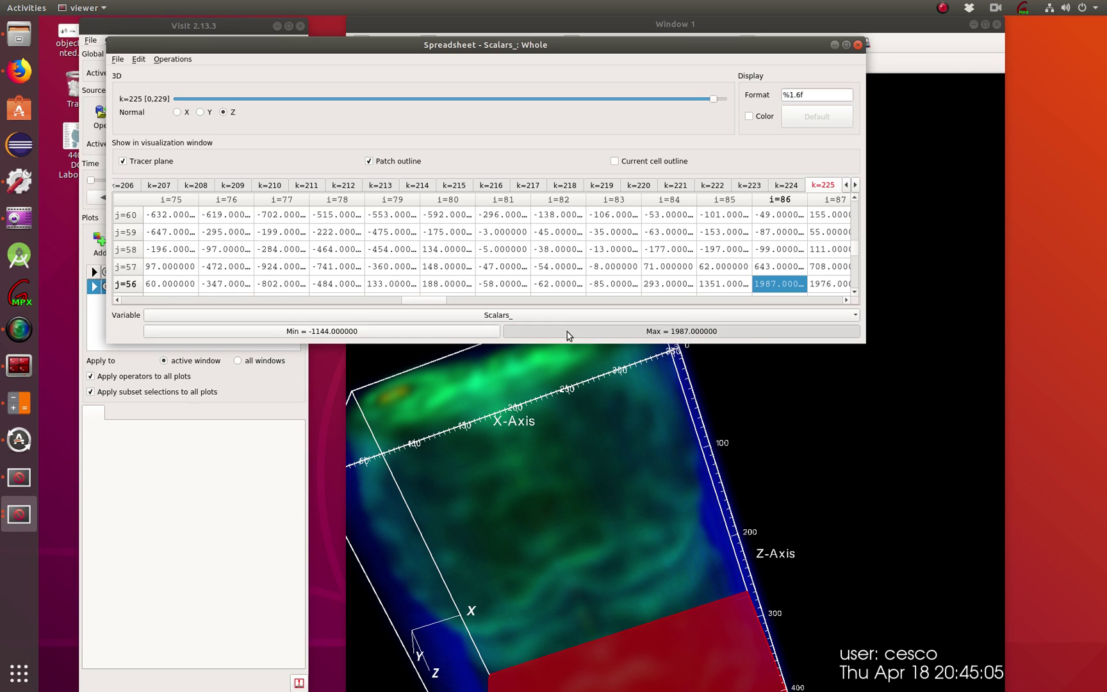
pyautogui.click(465, 333)
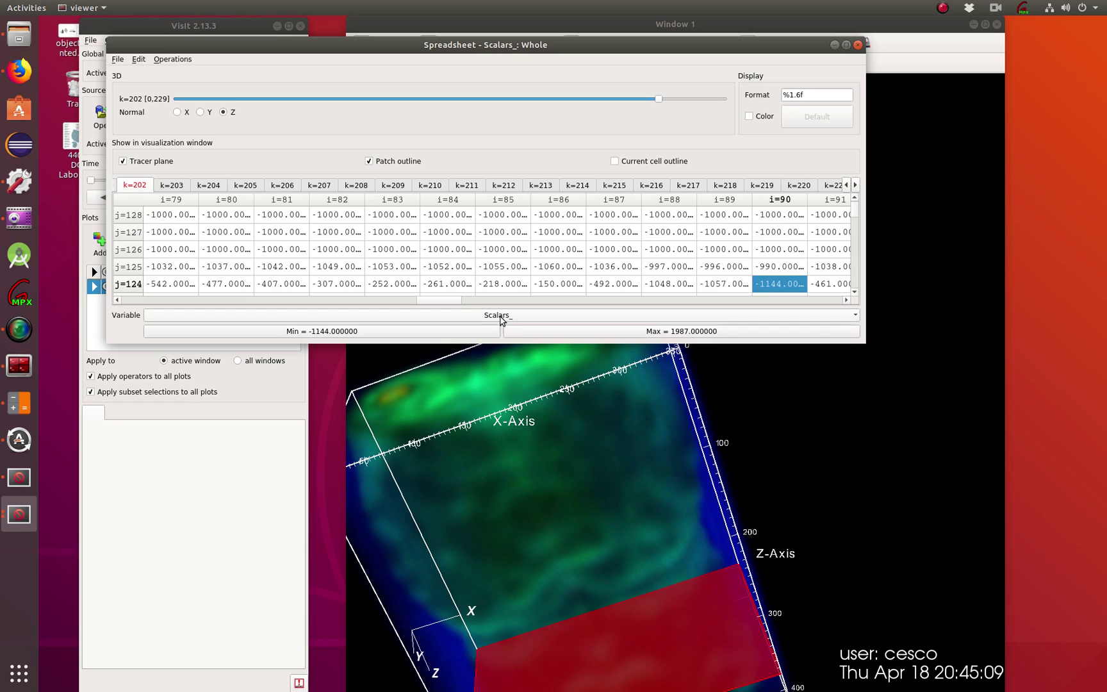
pyautogui.click(493, 317)
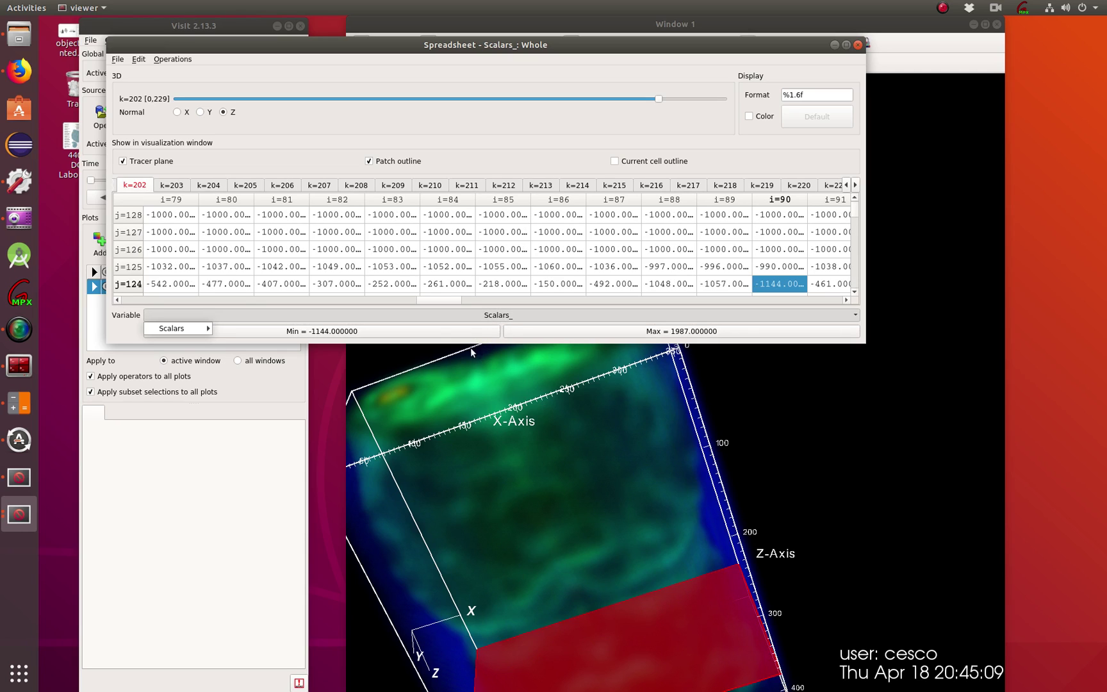
pyautogui.click(376, 337)
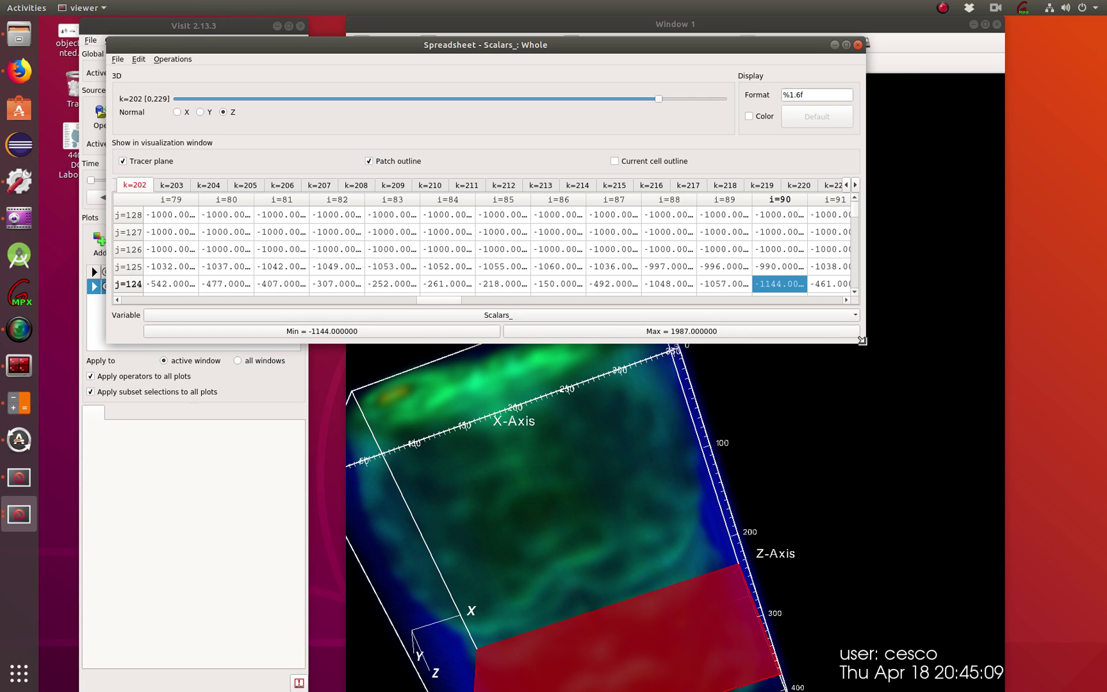
# Shrink the spreadsheet window and delete the Spreadsheet plot from the plot list.
pyautogui.moveTo(862, 341); pyautogui.dragTo(839, 257)
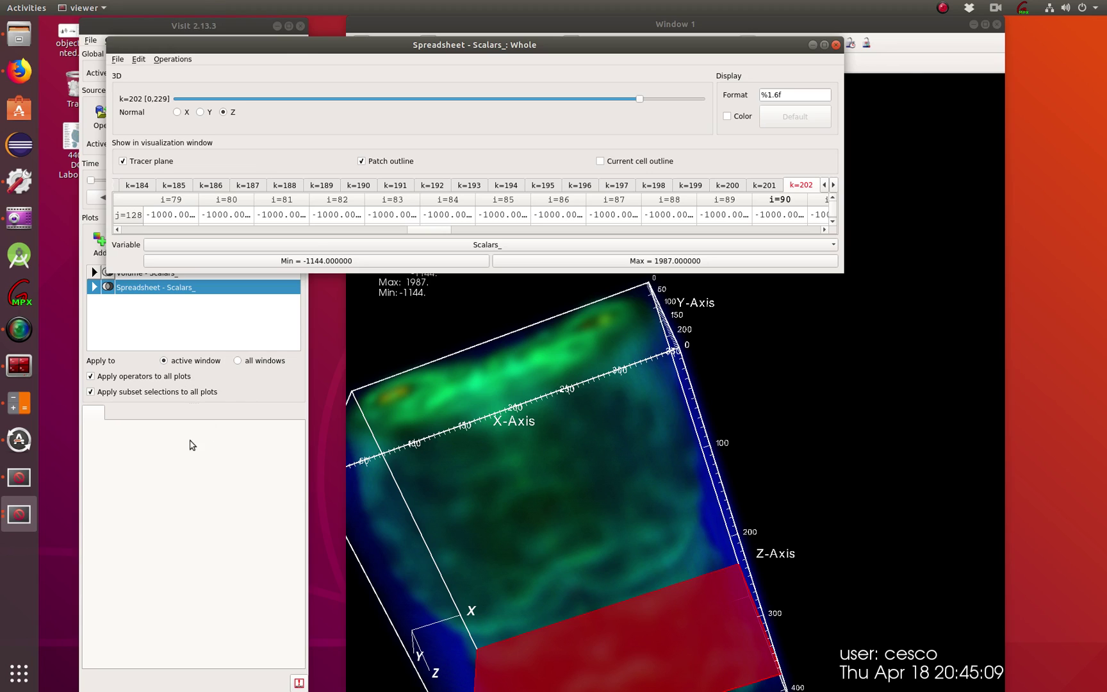
pyautogui.click(170, 492)
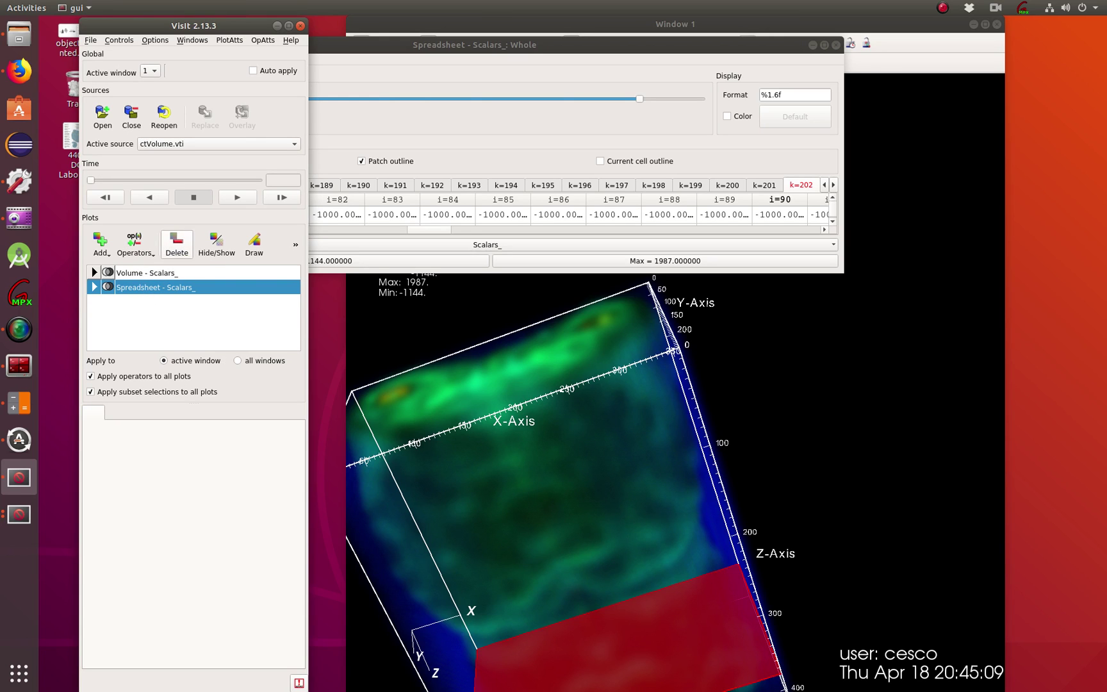
pyautogui.click(181, 247)
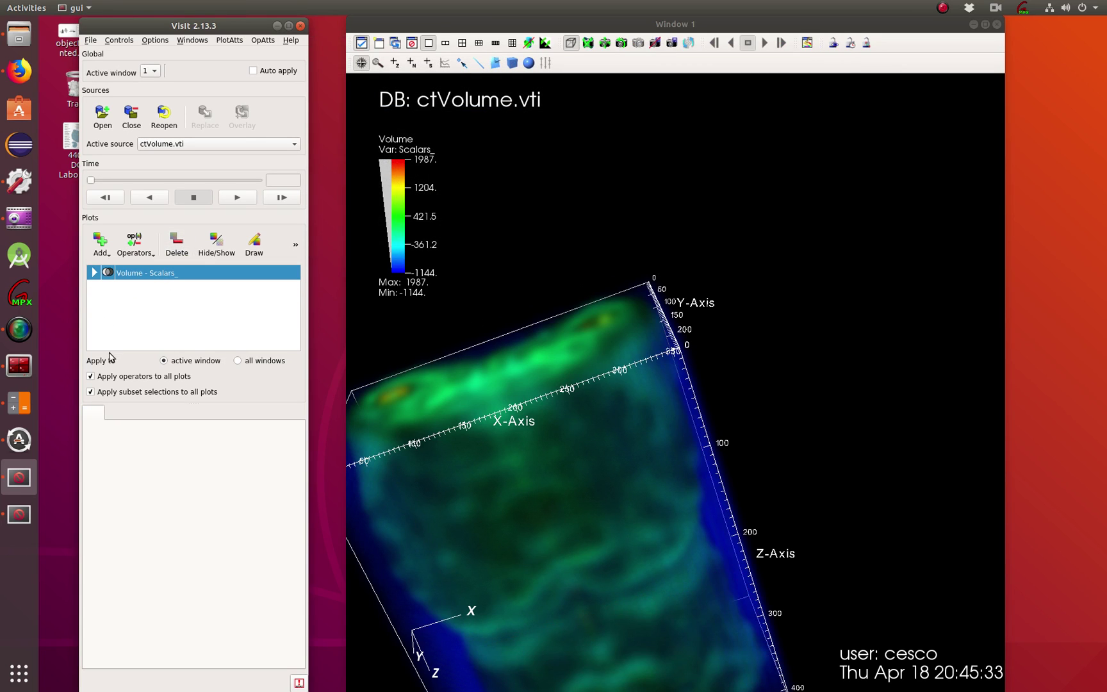
pyautogui.click(101, 248)
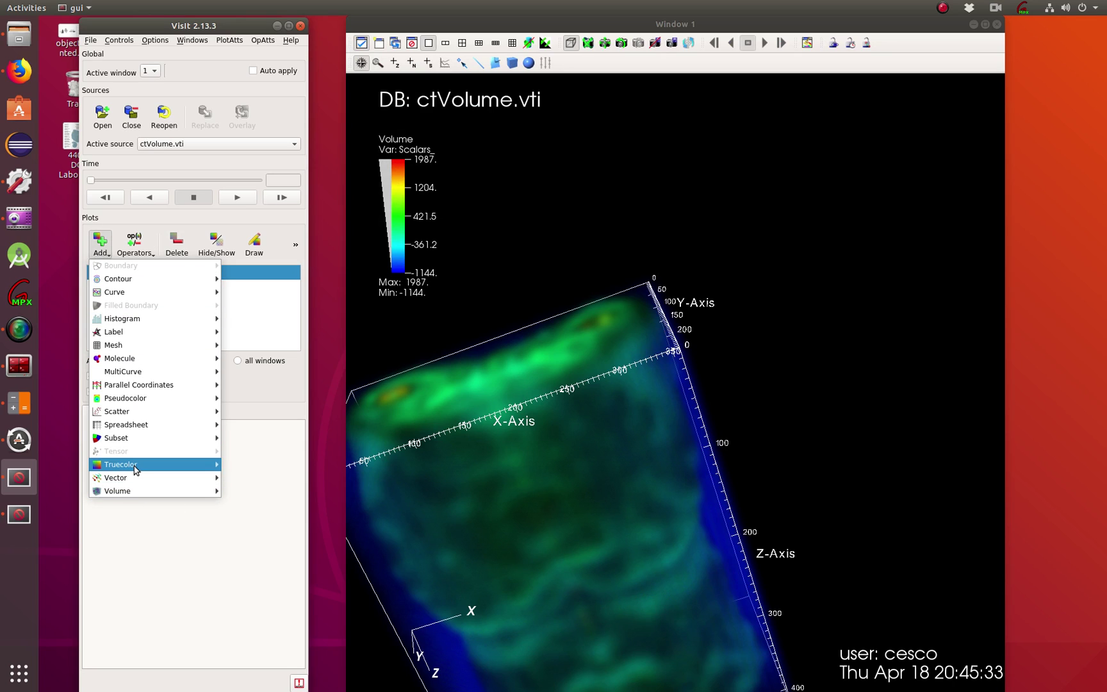
pyautogui.moveTo(128, 491)
pyautogui.click(136, 603)
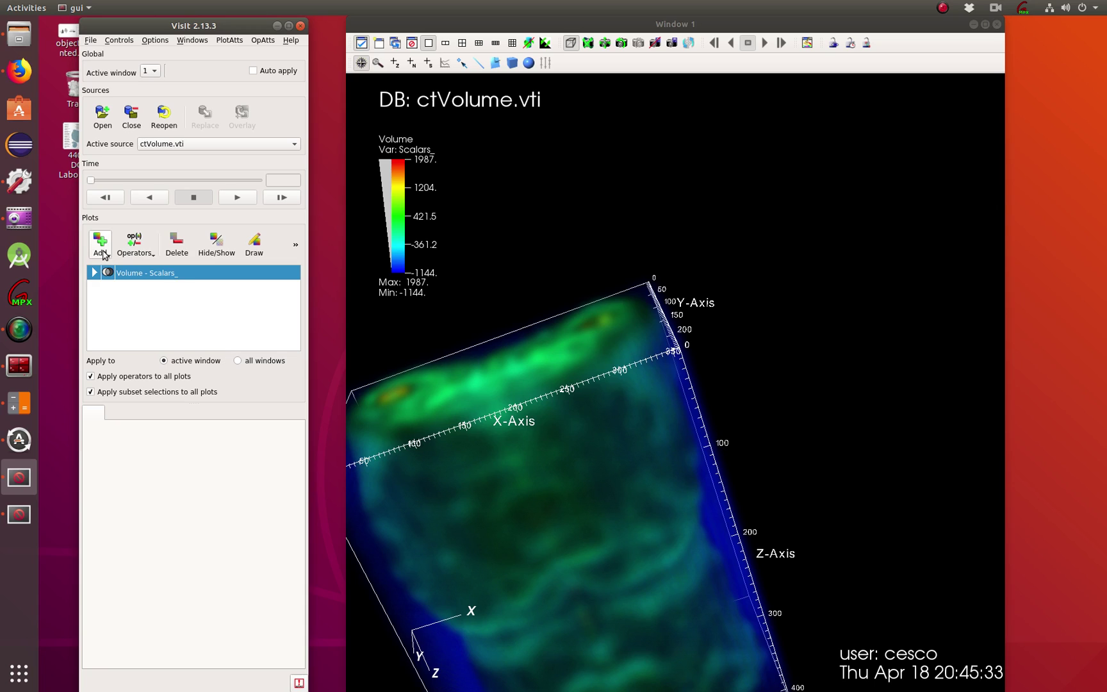
# Delete the Volume plot, add and draw a Pseudocolor plot of Scalars_, rotating Z vertical.
pyautogui.click(177, 247)
pyautogui.click(101, 255)
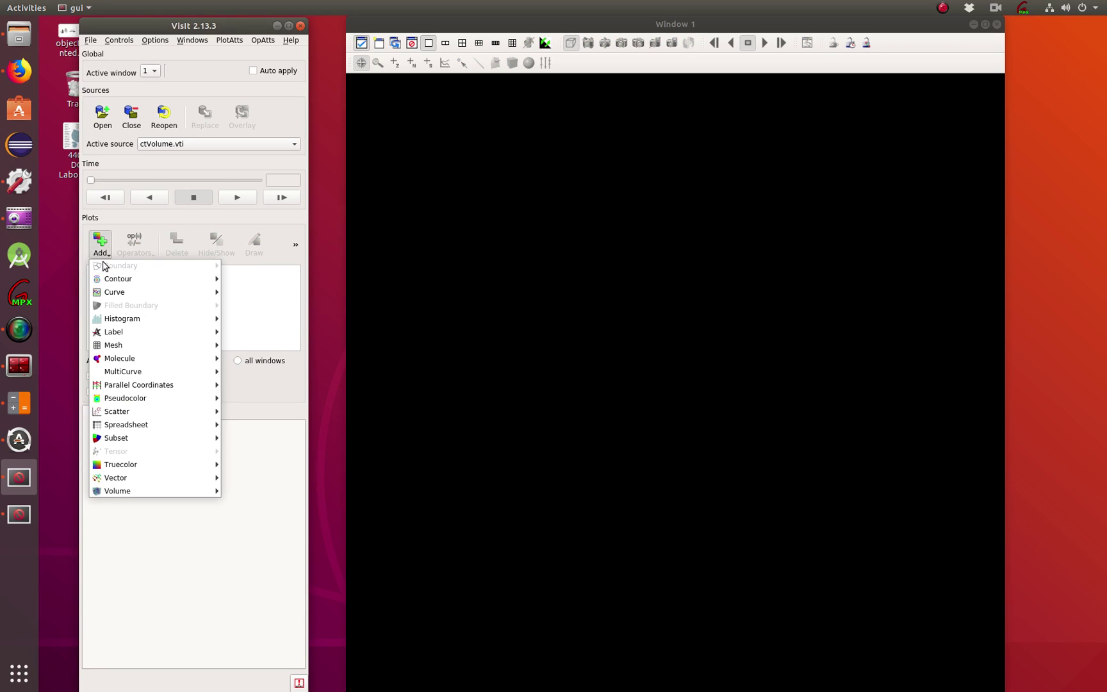
pyautogui.moveTo(105, 400)
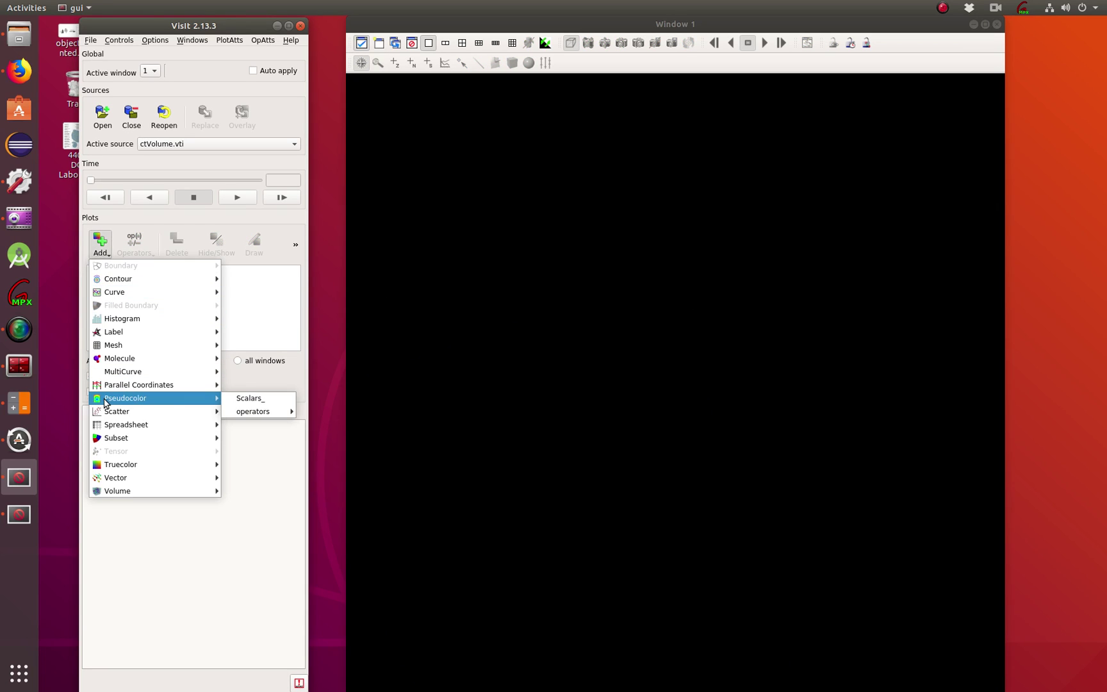
pyautogui.click(253, 398)
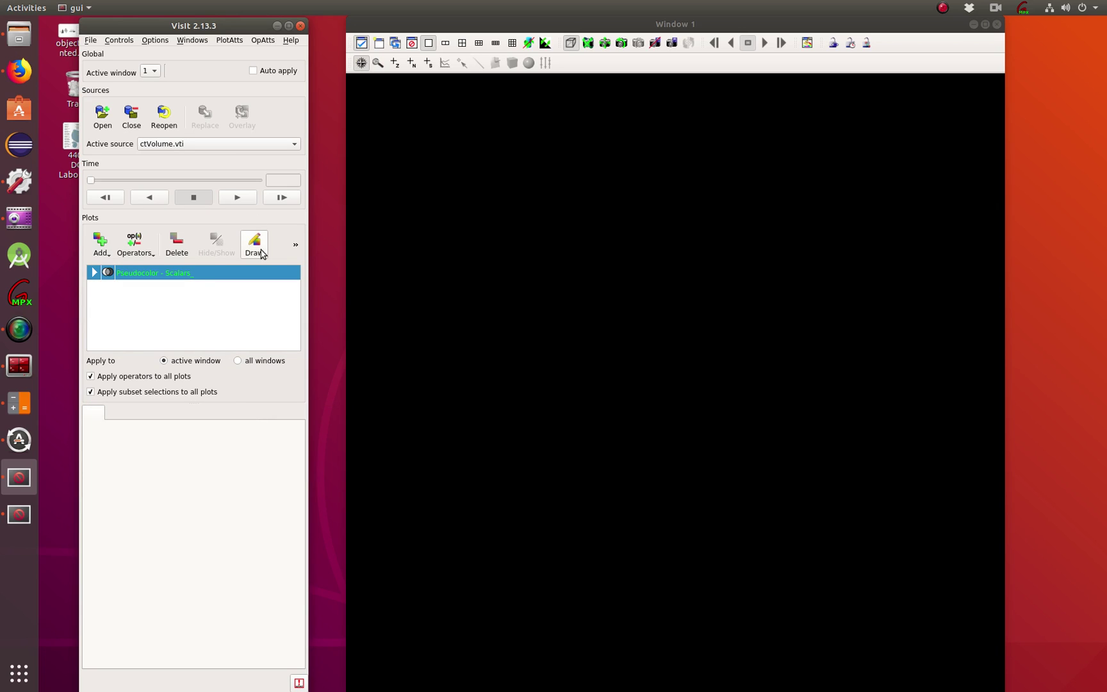
pyautogui.click(254, 245)
pyautogui.moveTo(571, 479); pyautogui.dragTo(536, 545)
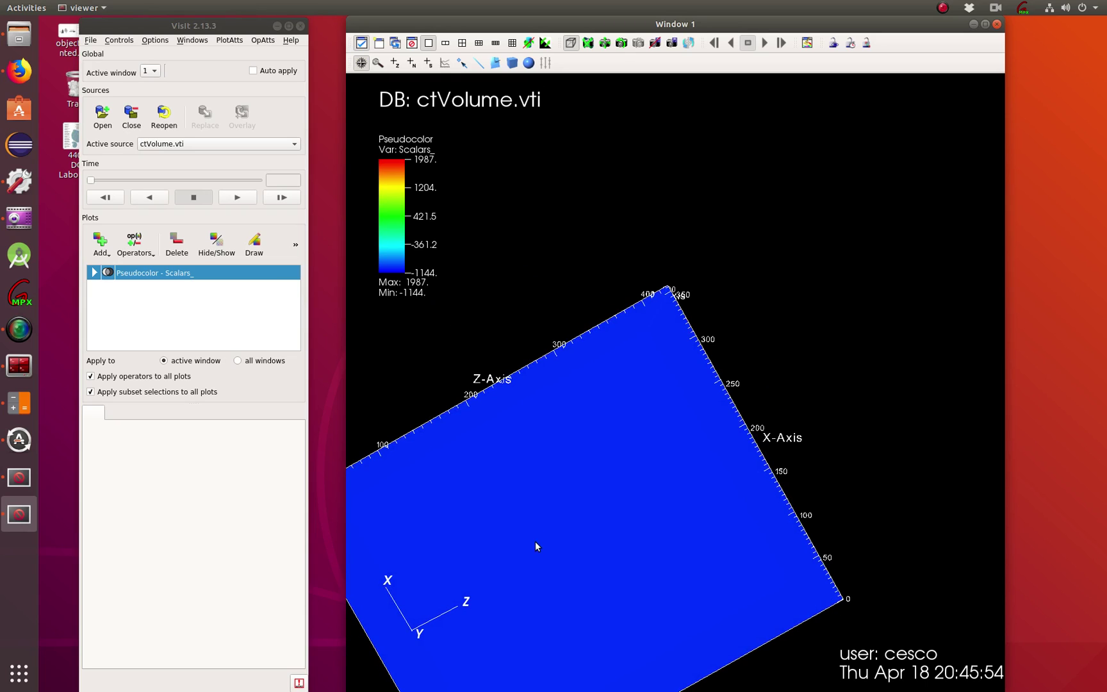